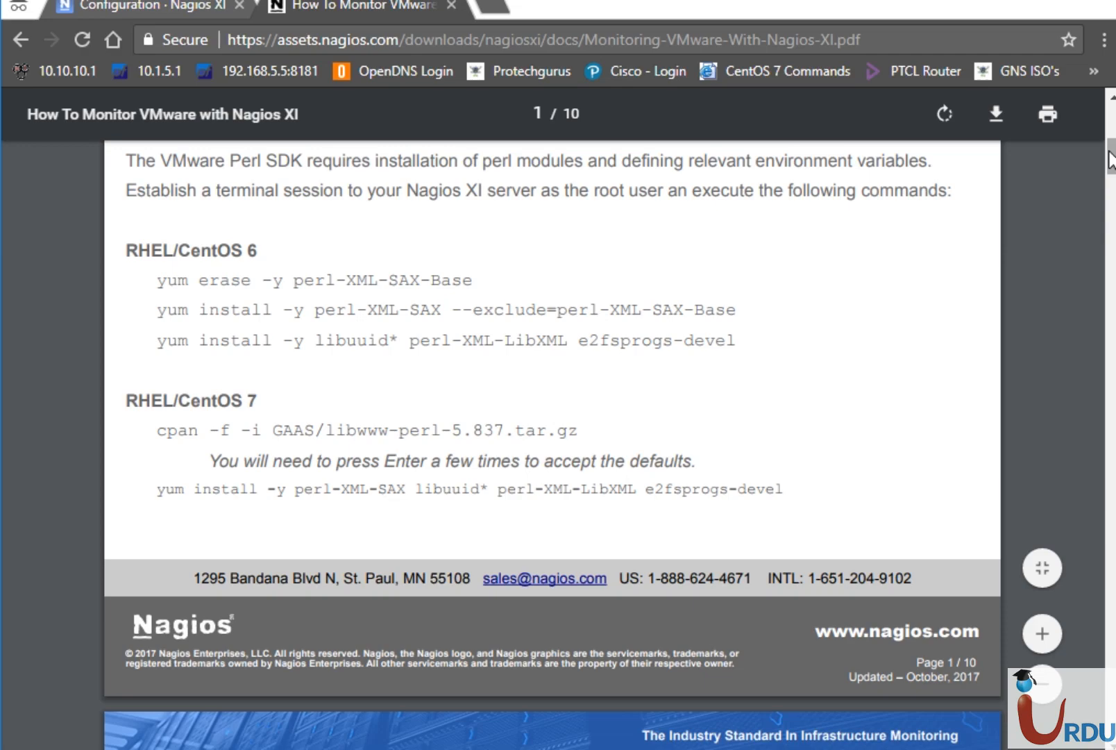
Scroll the guide to its Installing VMware SDK section, then switch to the UITA Nagios VM console.
left_click_drag(1112, 159, 1112, 177)
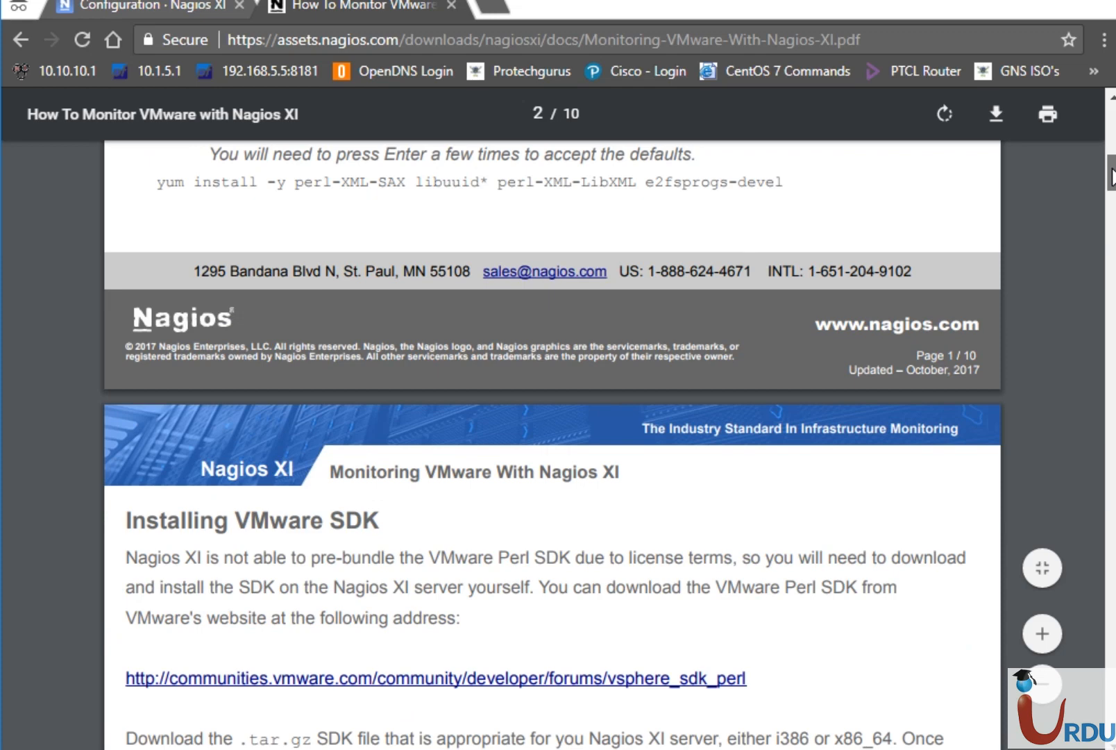
scroll(515, 223, "down", 3)
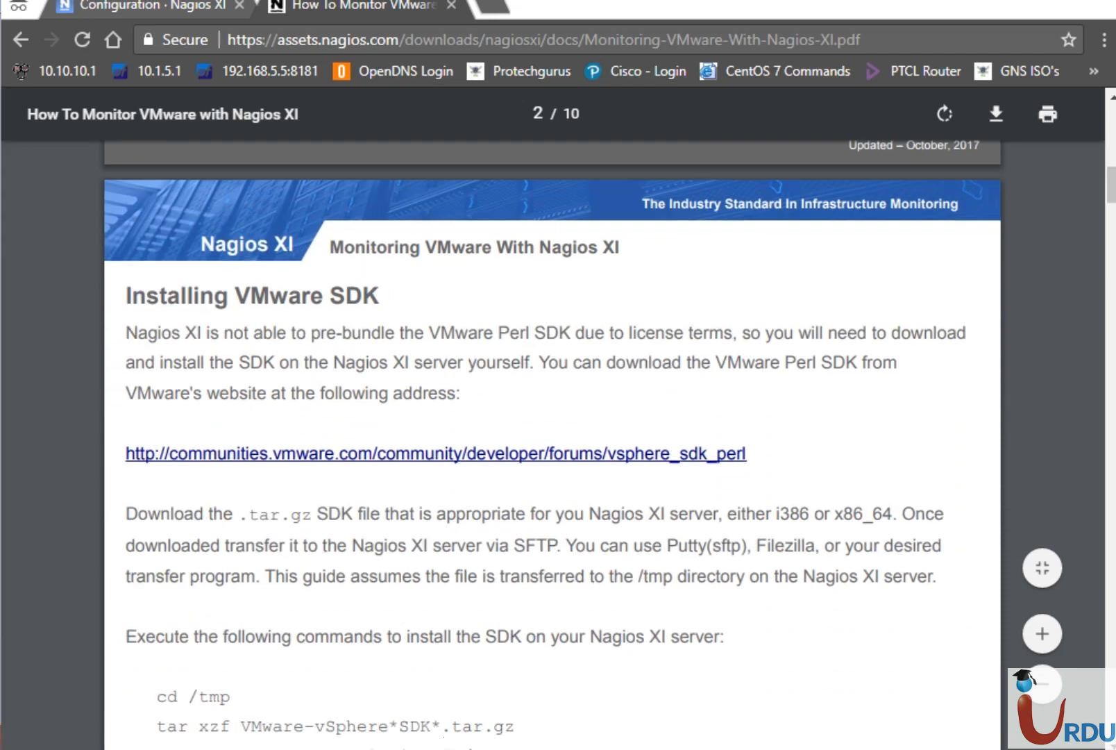
left_click(568, 650)
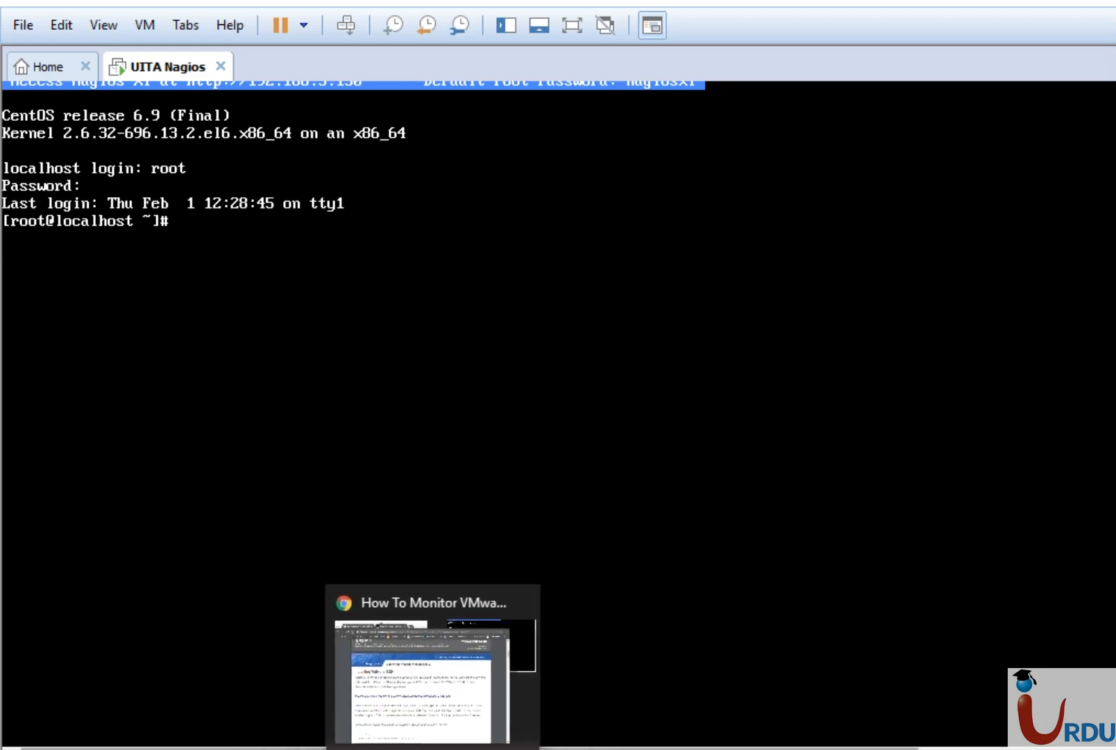
Switch back to Chrome at the guide's Installing VMware SDK download link and tar commands.
left_click(423, 677)
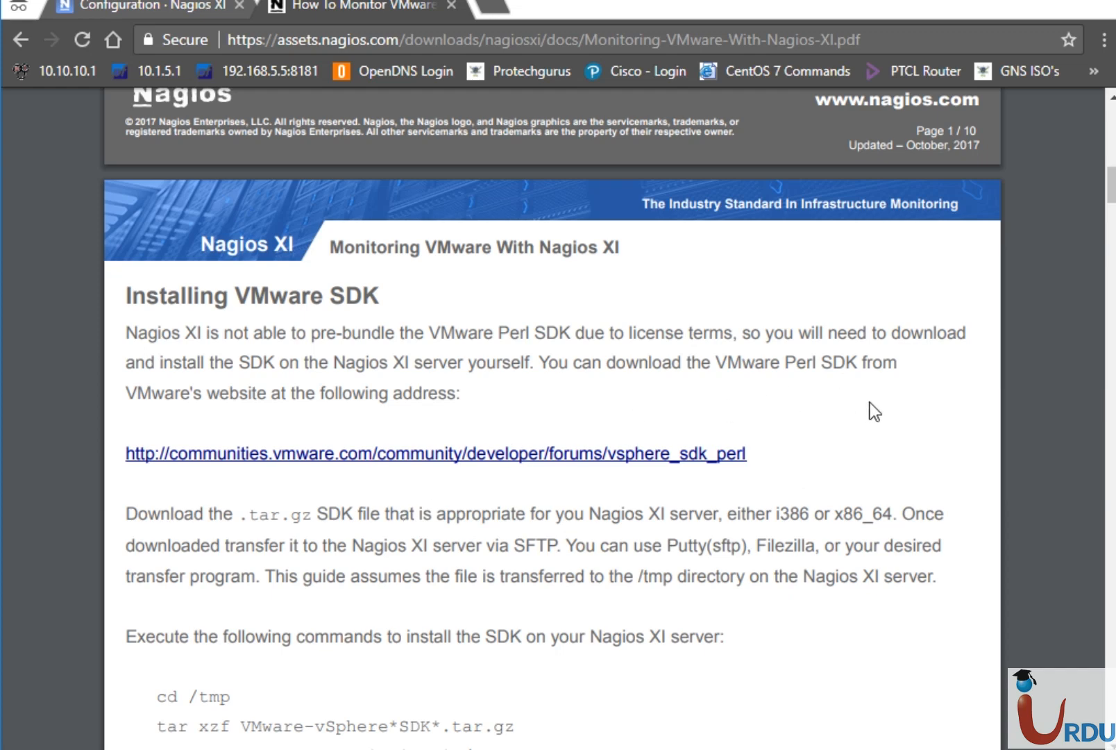
Open the vSphere Perl SDK download page and start ping 192.168.5.18 -t in Command Prompt.
left_click(589, 462)
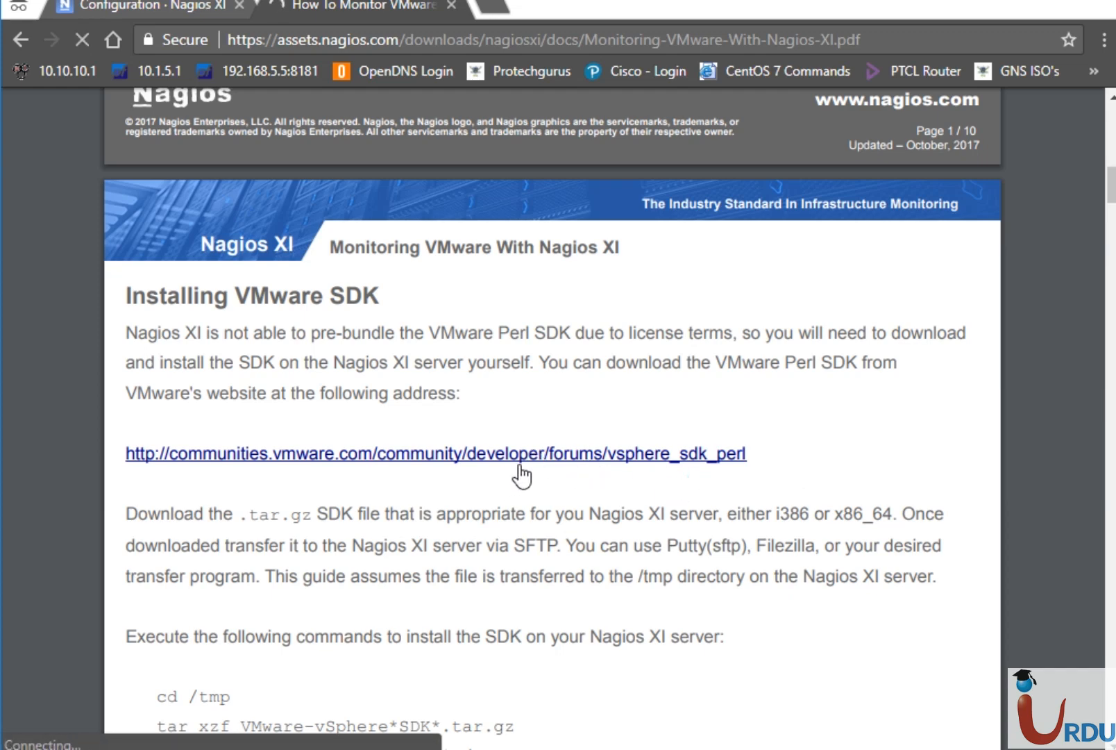
left_click(548, 748)
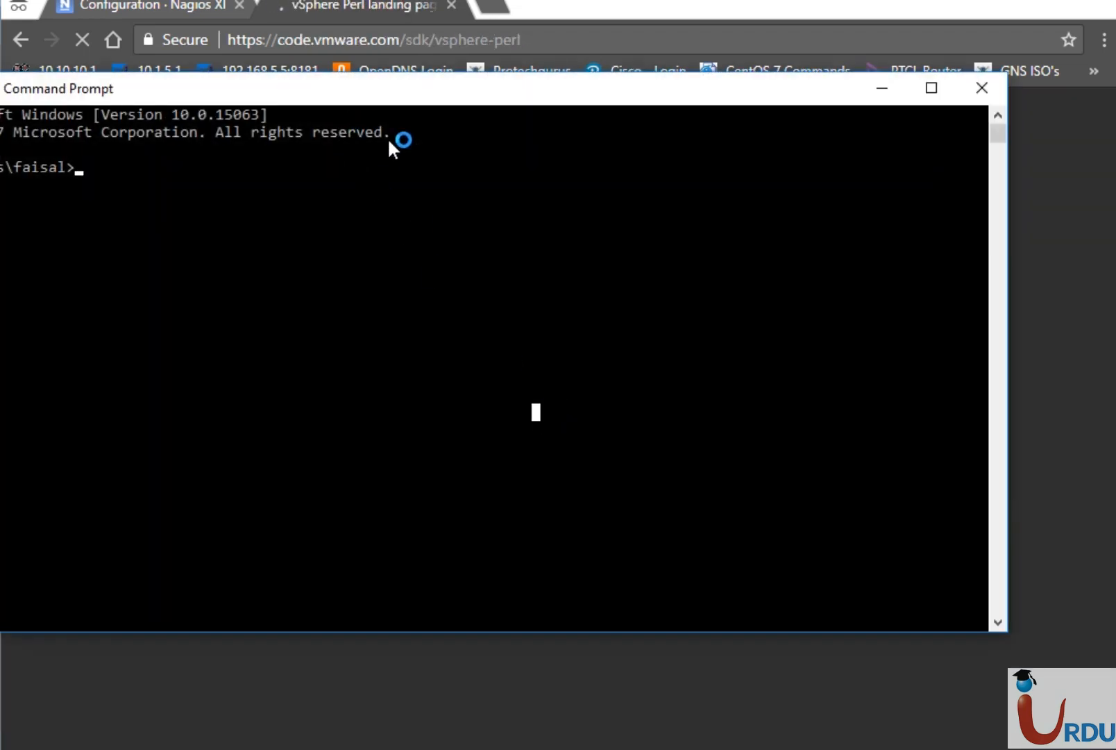
type("ping")
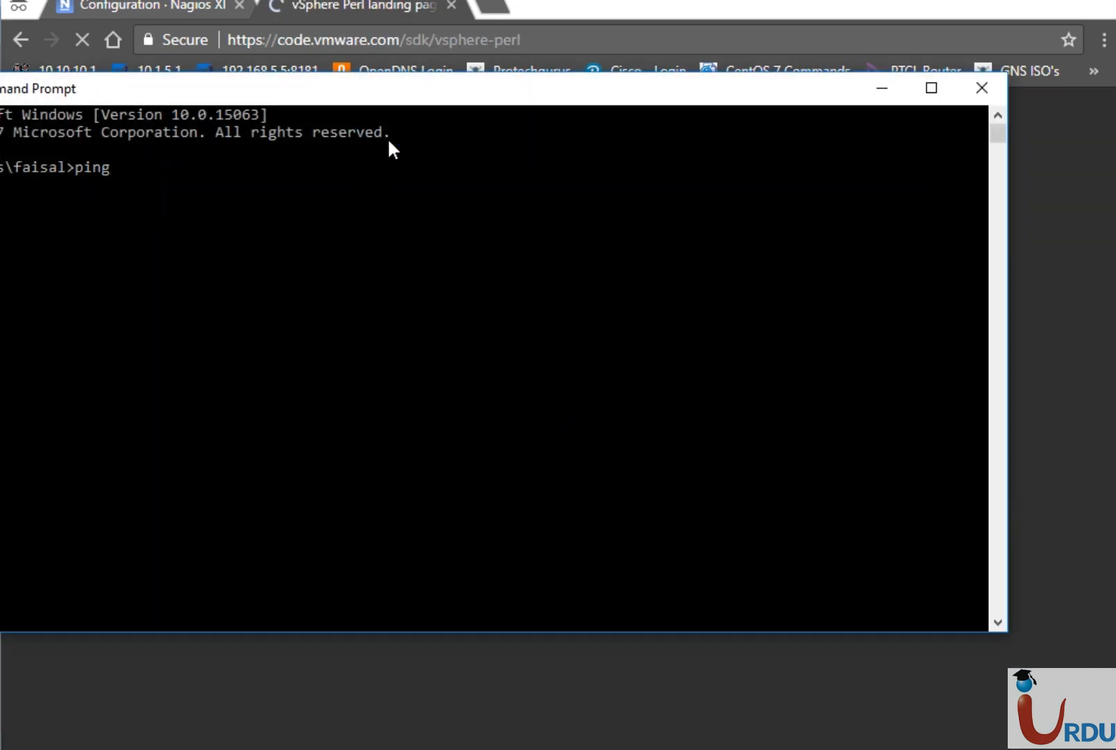
type(" 192.168.5.18 -t")
key("Return")
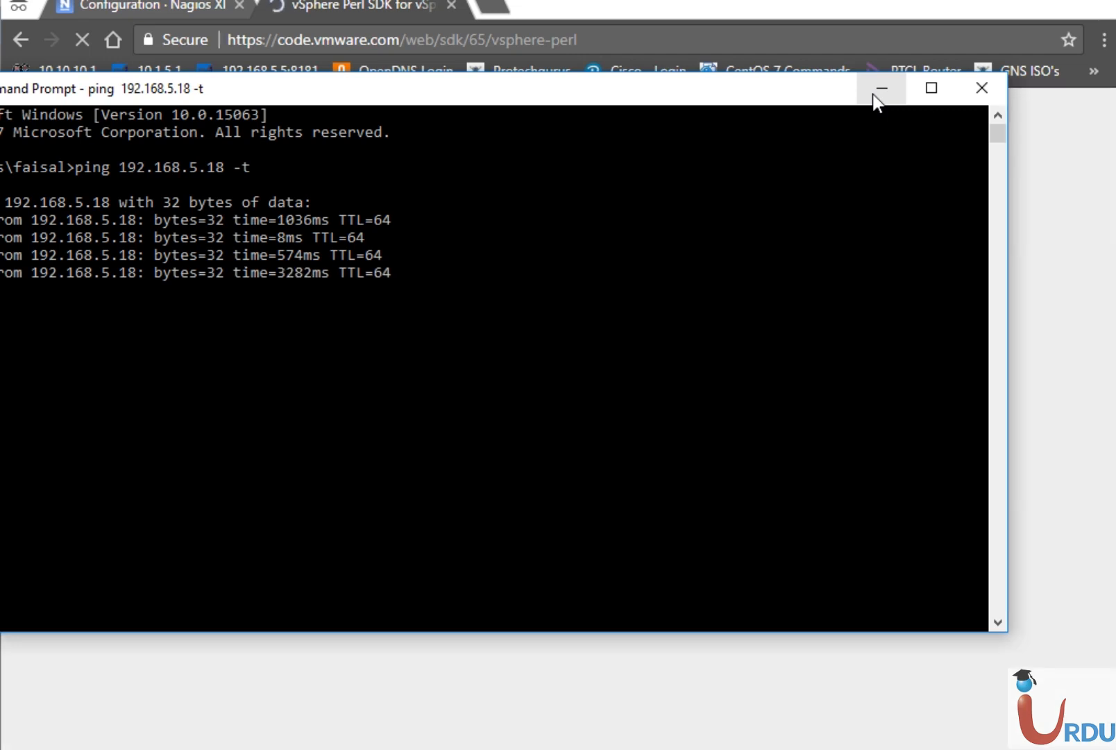
left_click_drag(697, 102, 771, 125)
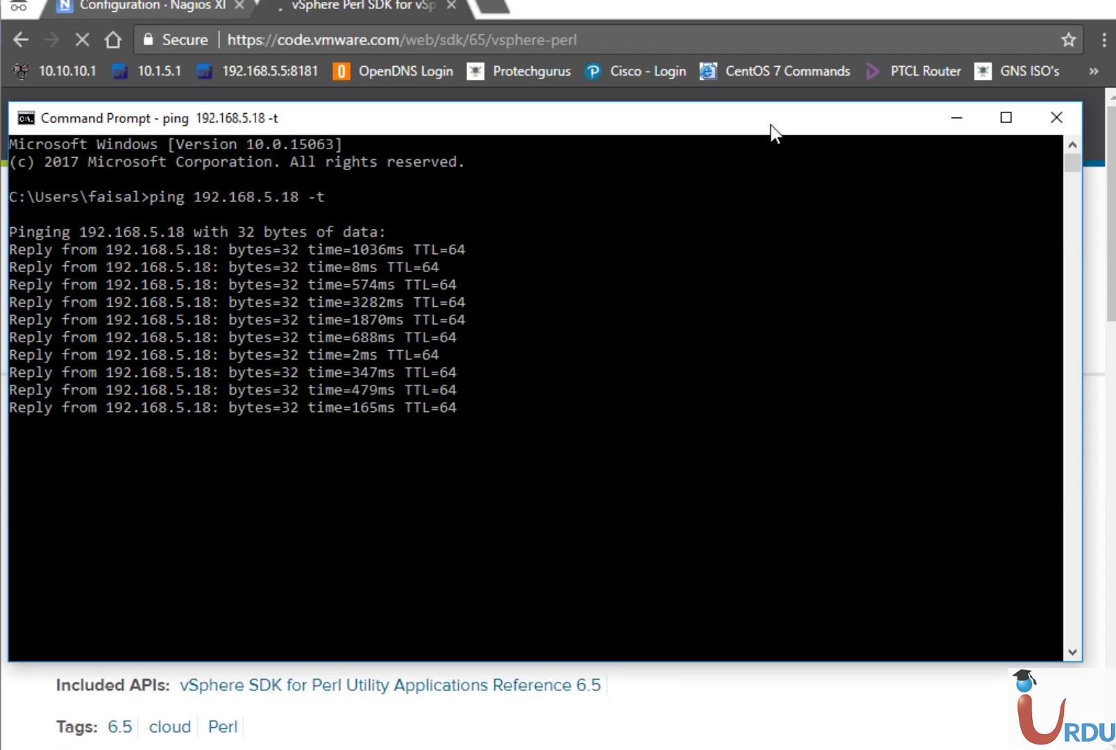
Log in to host 192.168.5.10 in vSphere Client as root with the account password.
left_click(951, 119)
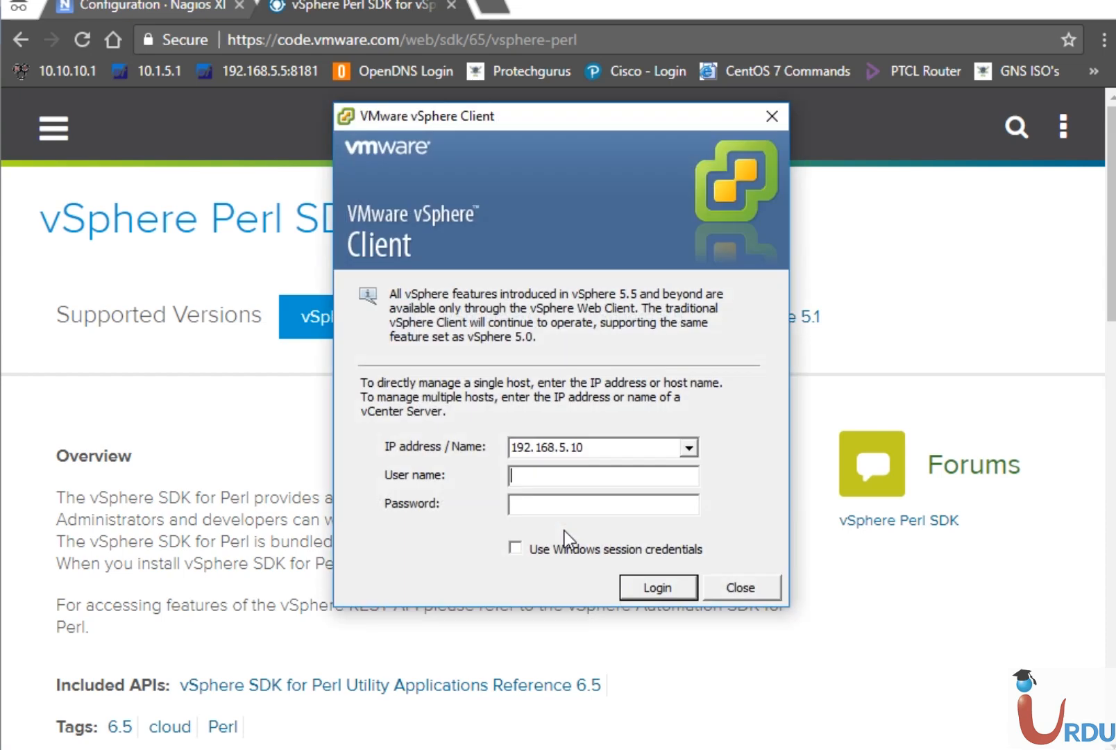
type("root")
key("Tab")
type("*************")
key("Return")
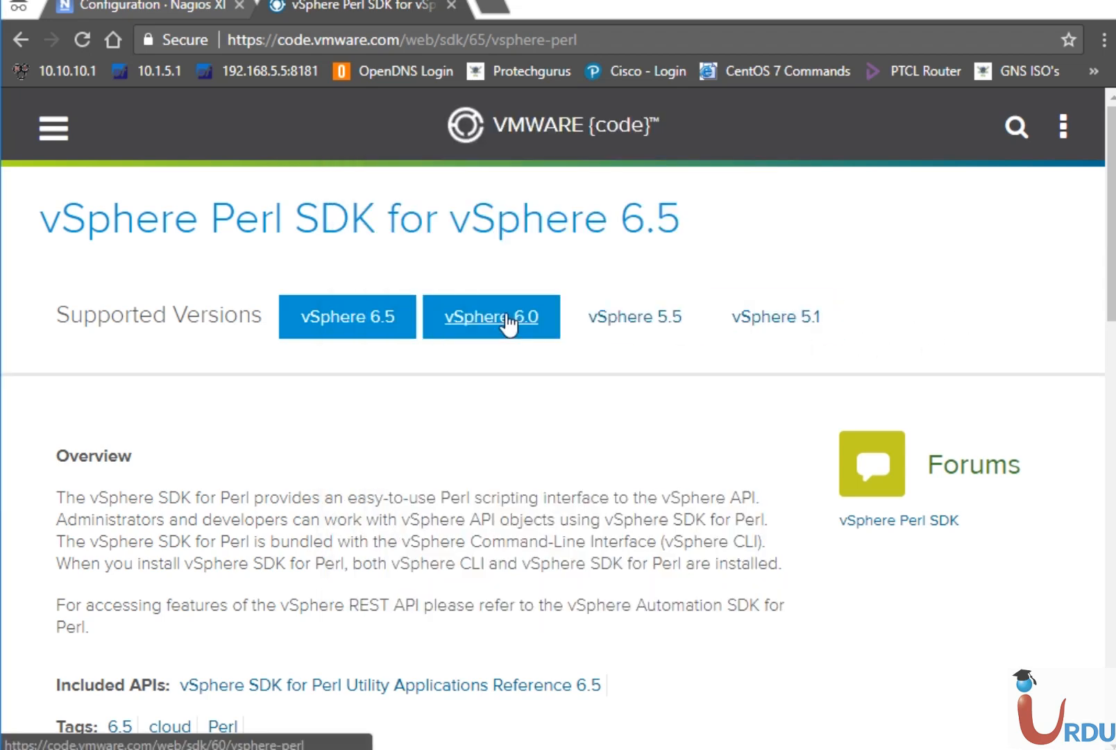
Select vSphere 6.0 under Supported Versions on the Perl SDK page and scroll down.
left_click(506, 316)
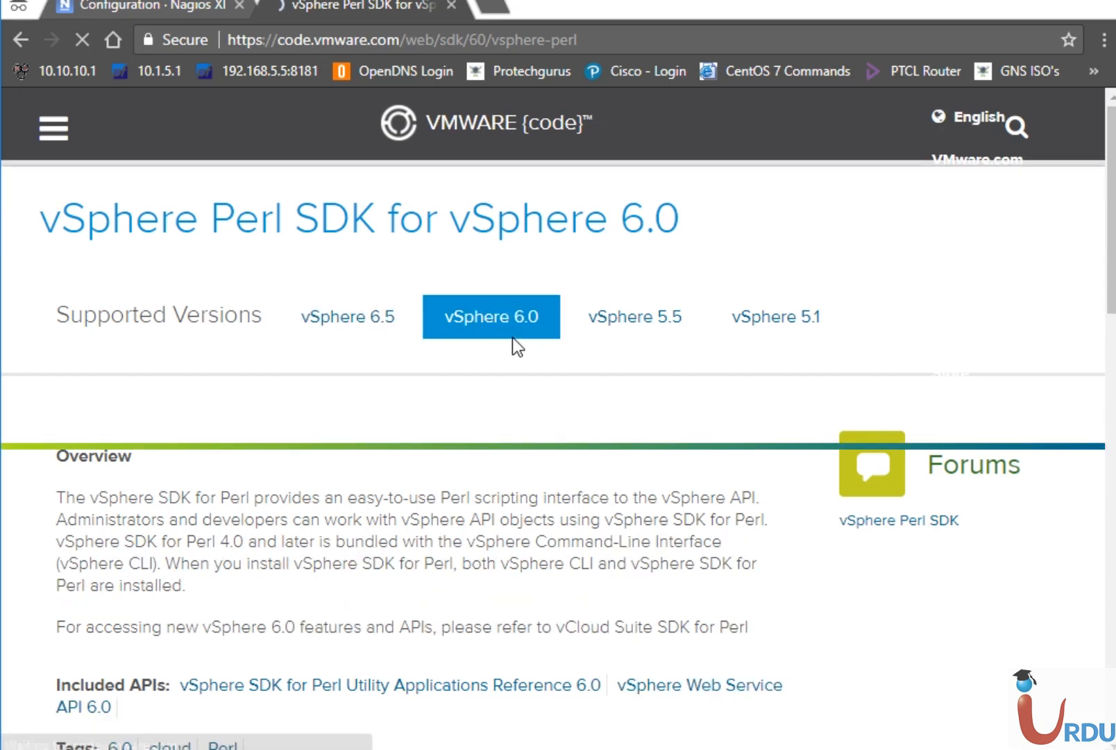
left_click_drag(1113, 291, 1054, 439)
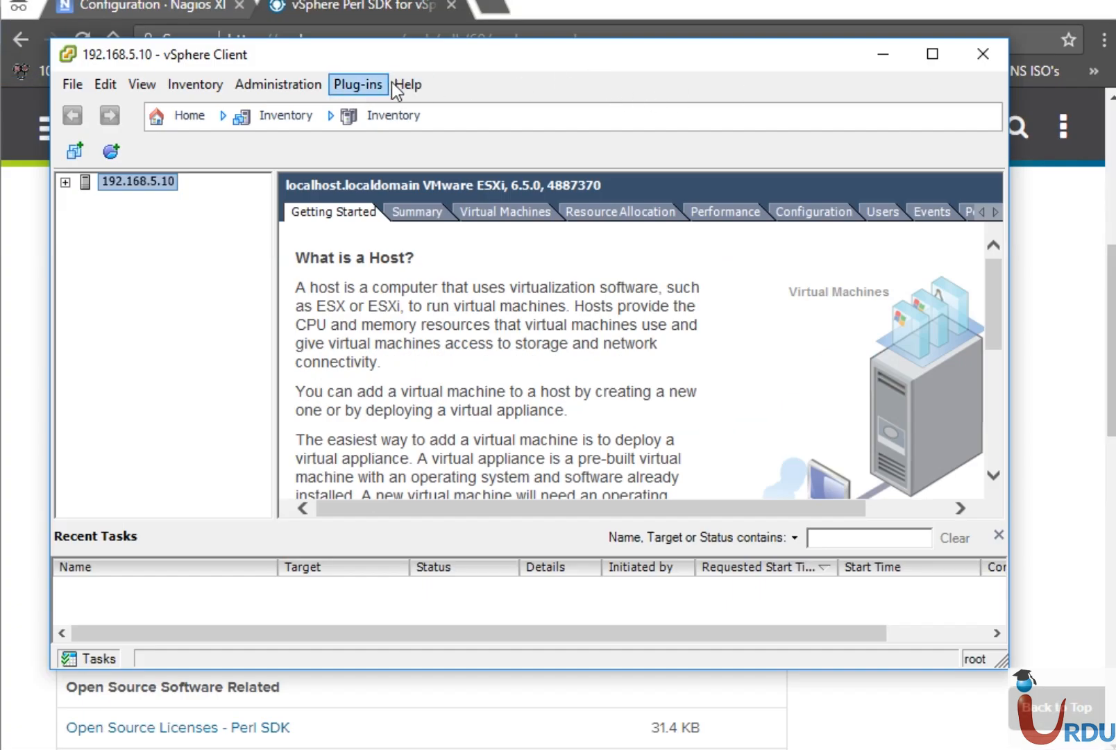
Check Help > About for vSphere Client 6.0.0 and ESXi 6.5.0, then minimize the client.
left_click(407, 84)
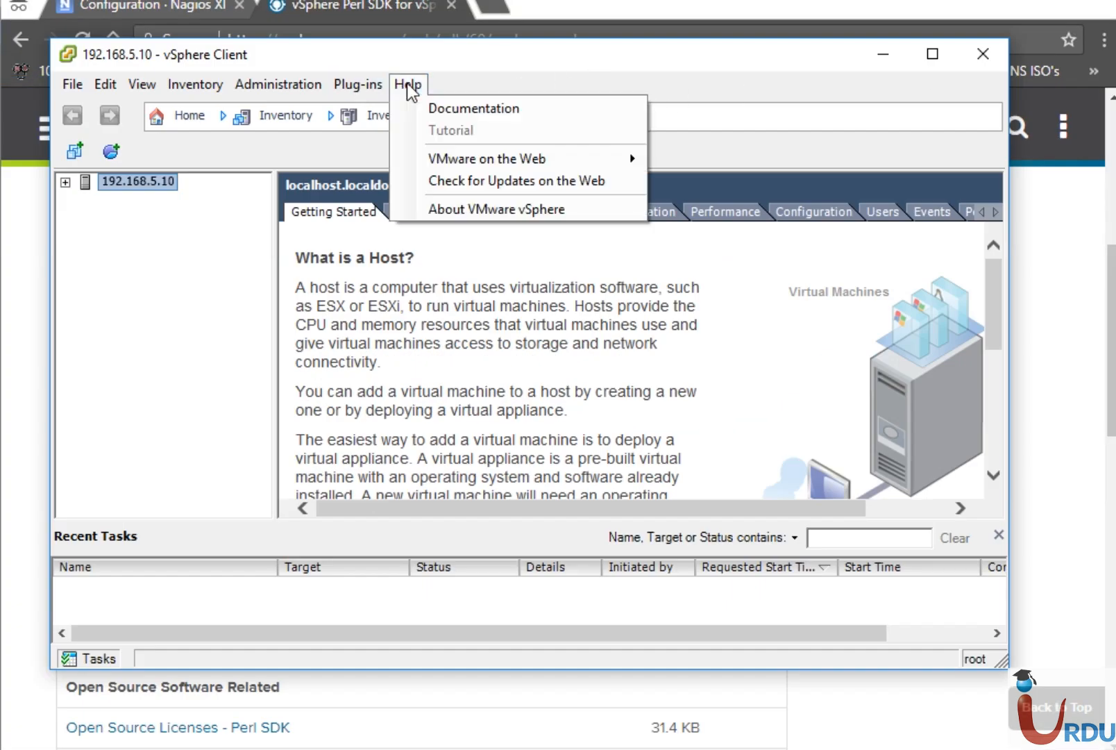
left_click(466, 208)
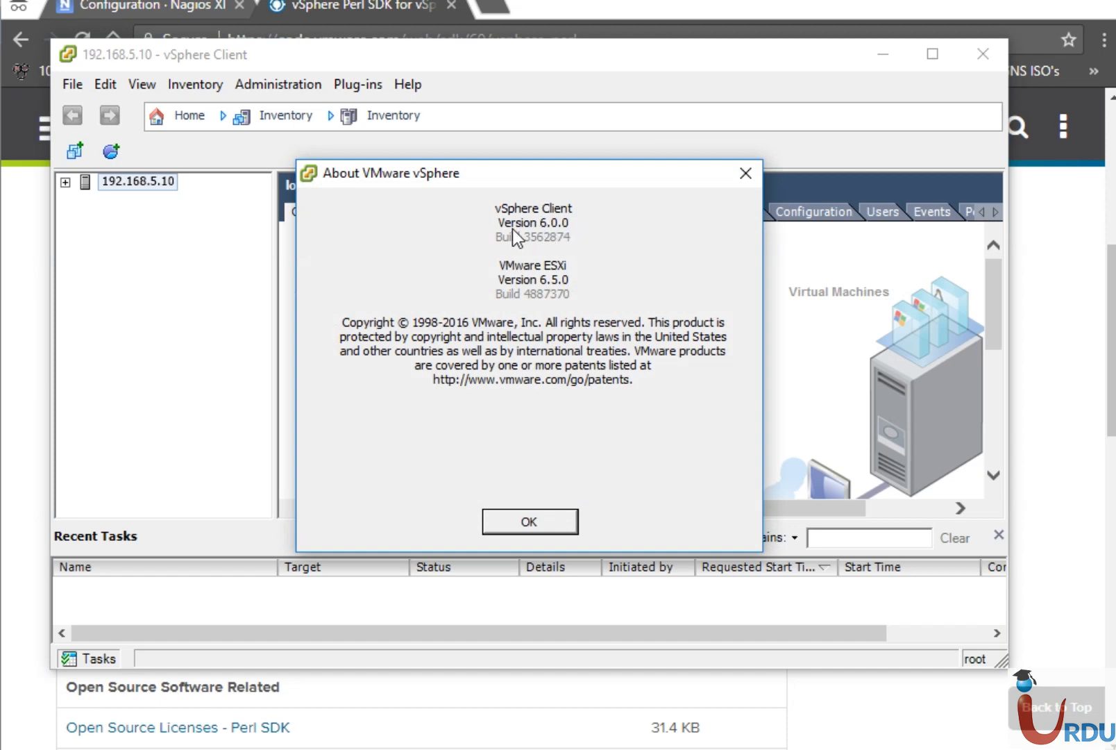
left_click(533, 522)
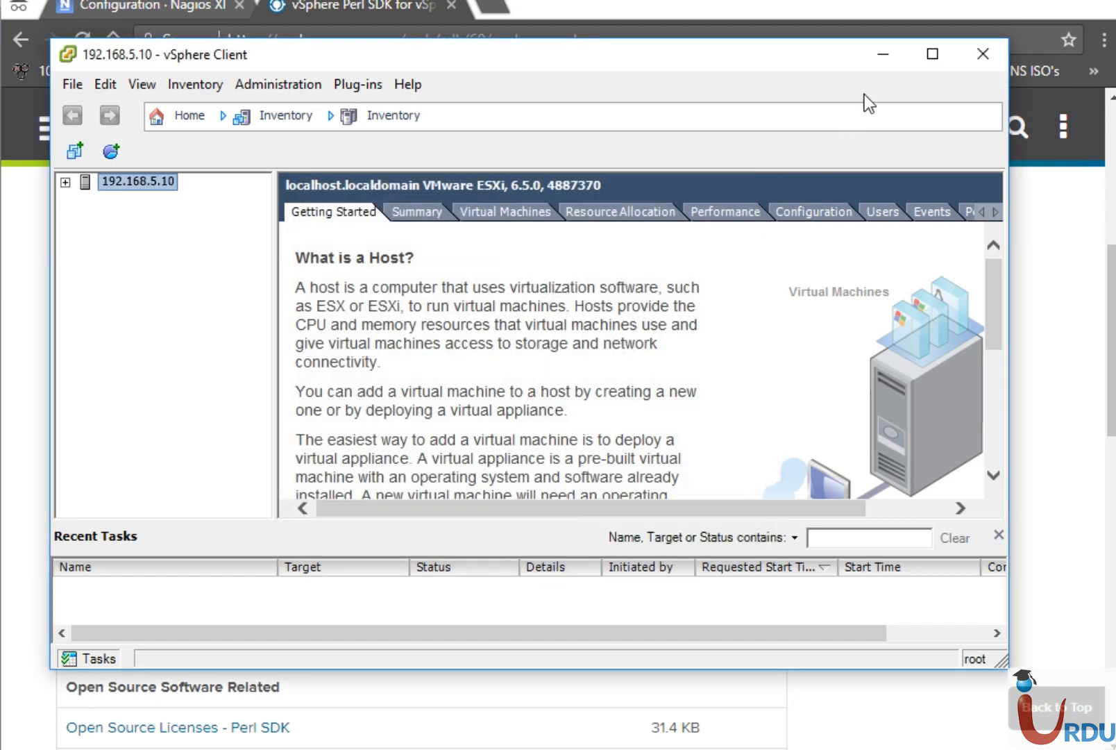
left_click(884, 53)
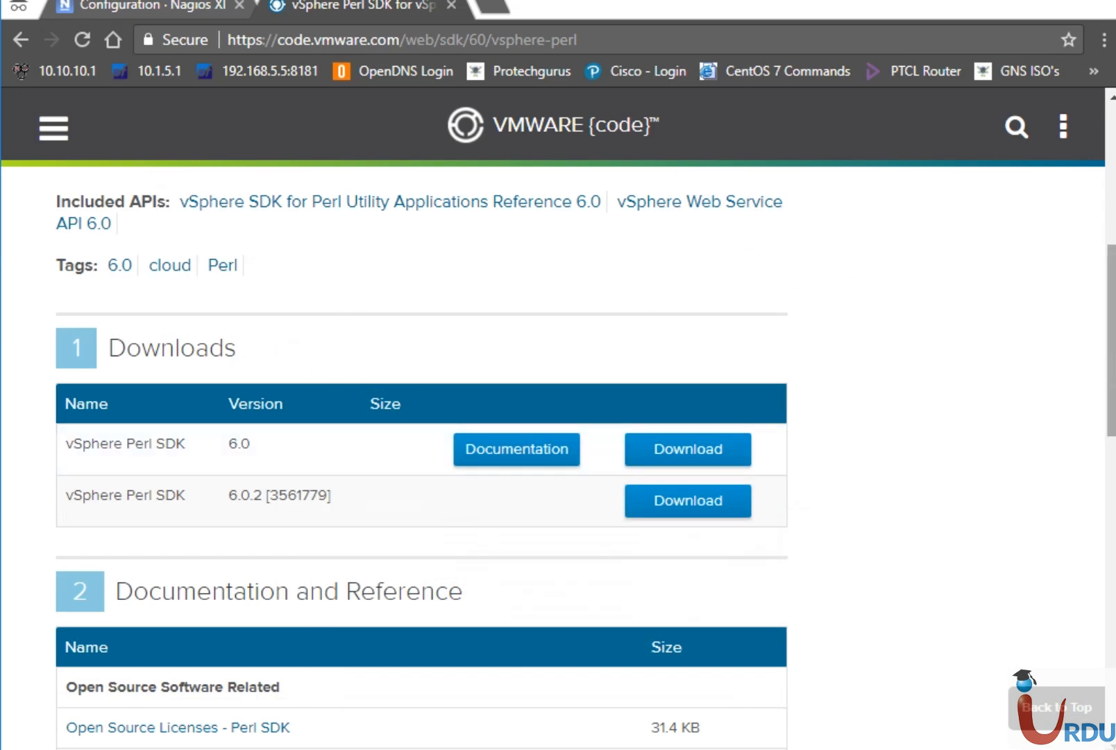
Scroll through Downloads and select the VMware-vSphere-Perl-SDK-6.0.0 archive.
scroll(1111, 340, "up", 7)
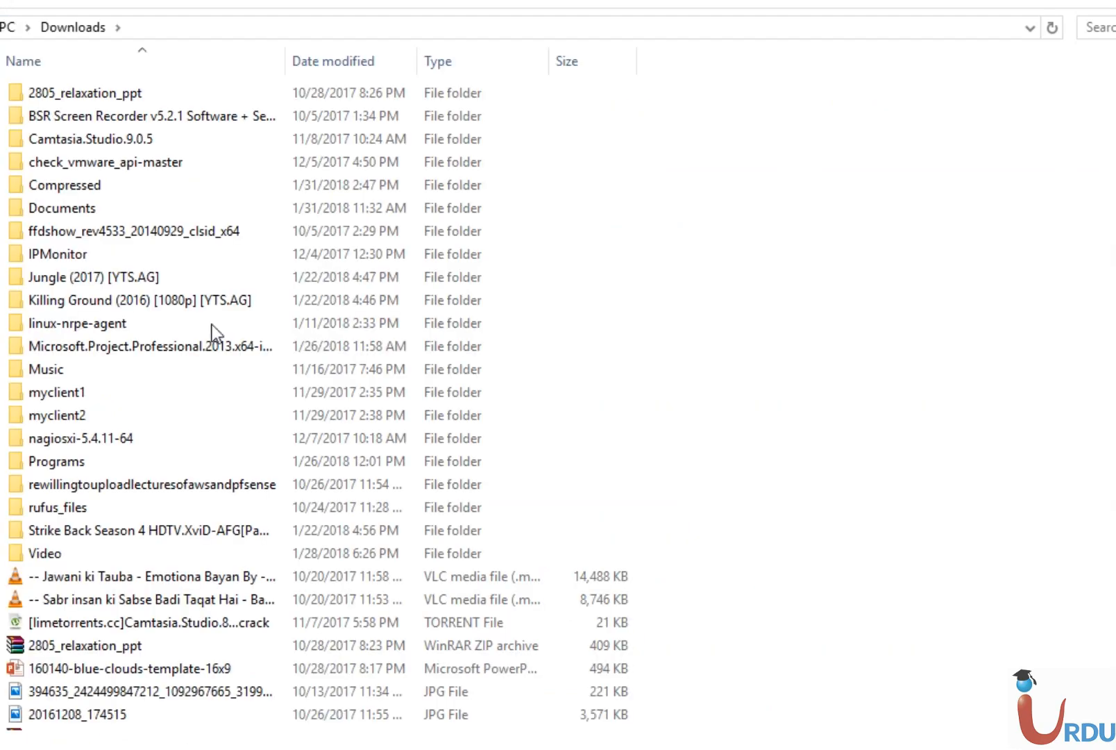
scroll(313, 403, "down", 9)
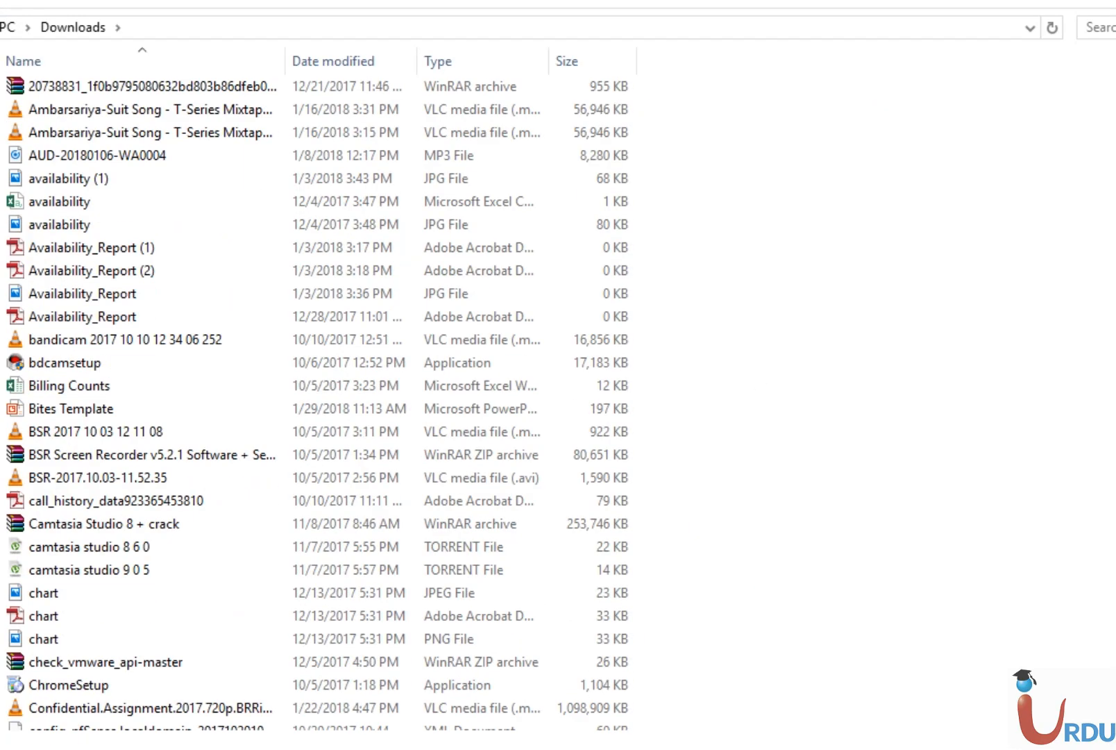
scroll(312, 402, "down", 9)
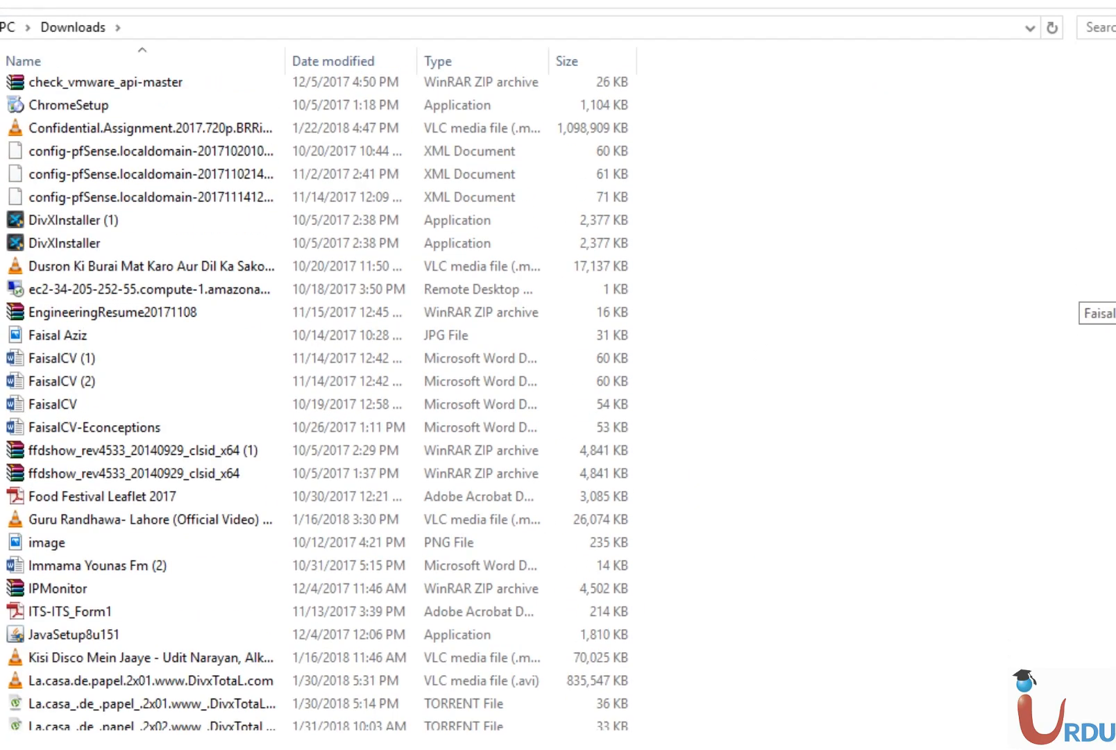
scroll(313, 403, "down", 6)
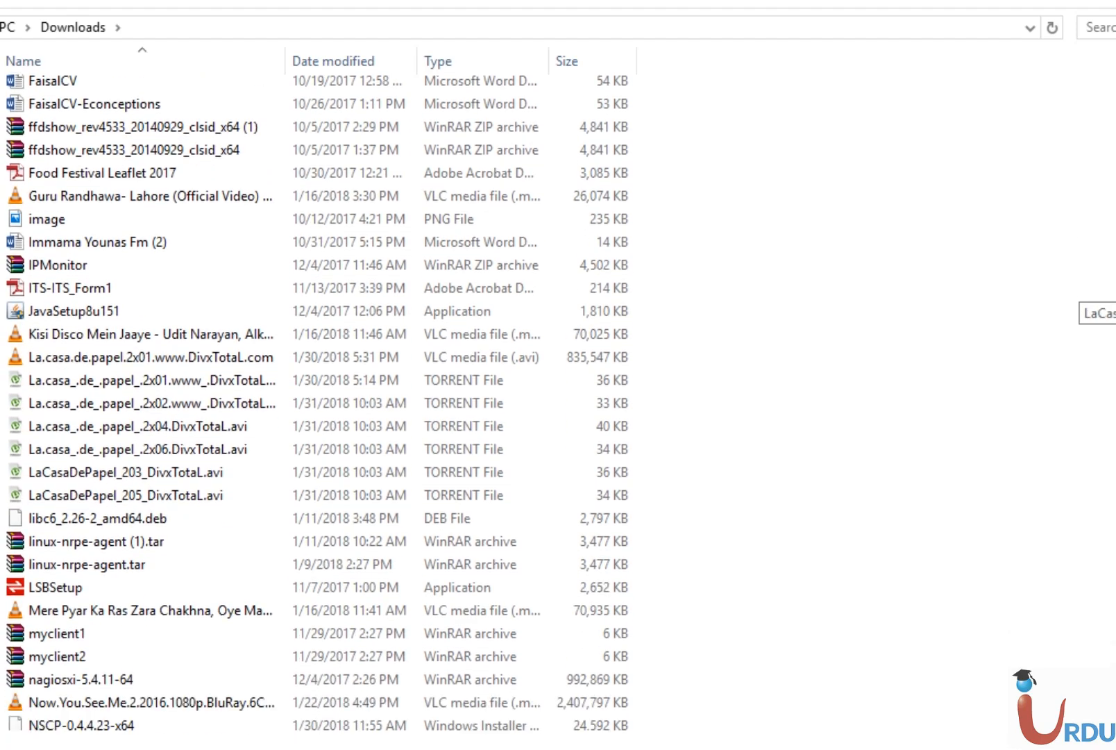
scroll(313, 403, "down", 6)
scroll(267, 581, "down", 4)
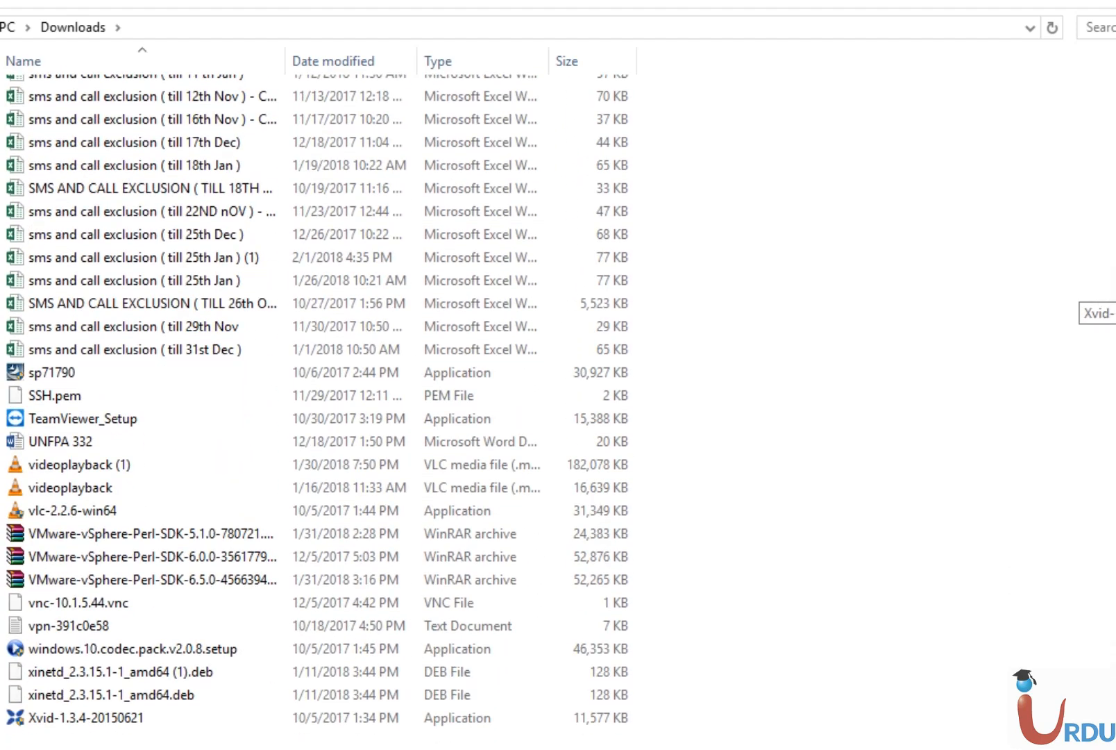
left_click(234, 564)
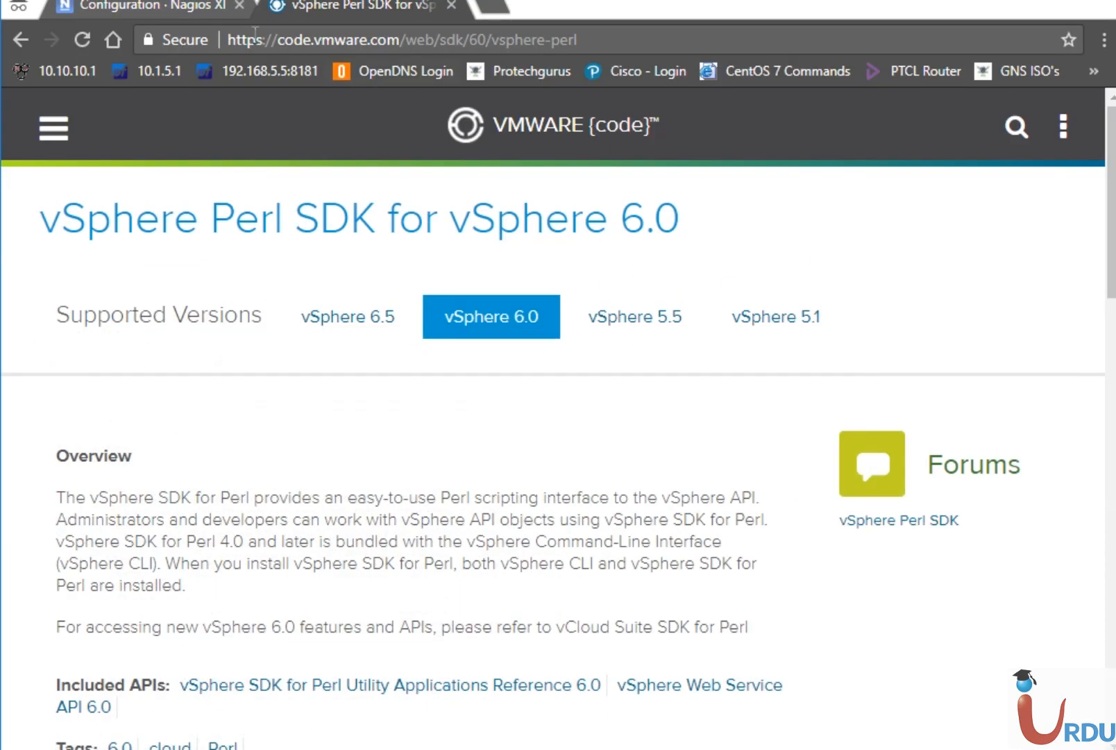
Glance at the Nagios XI wizard's missing-SDK error, then advance PowerPoint to the ESXi configuration-steps slide.
left_click(201, 10)
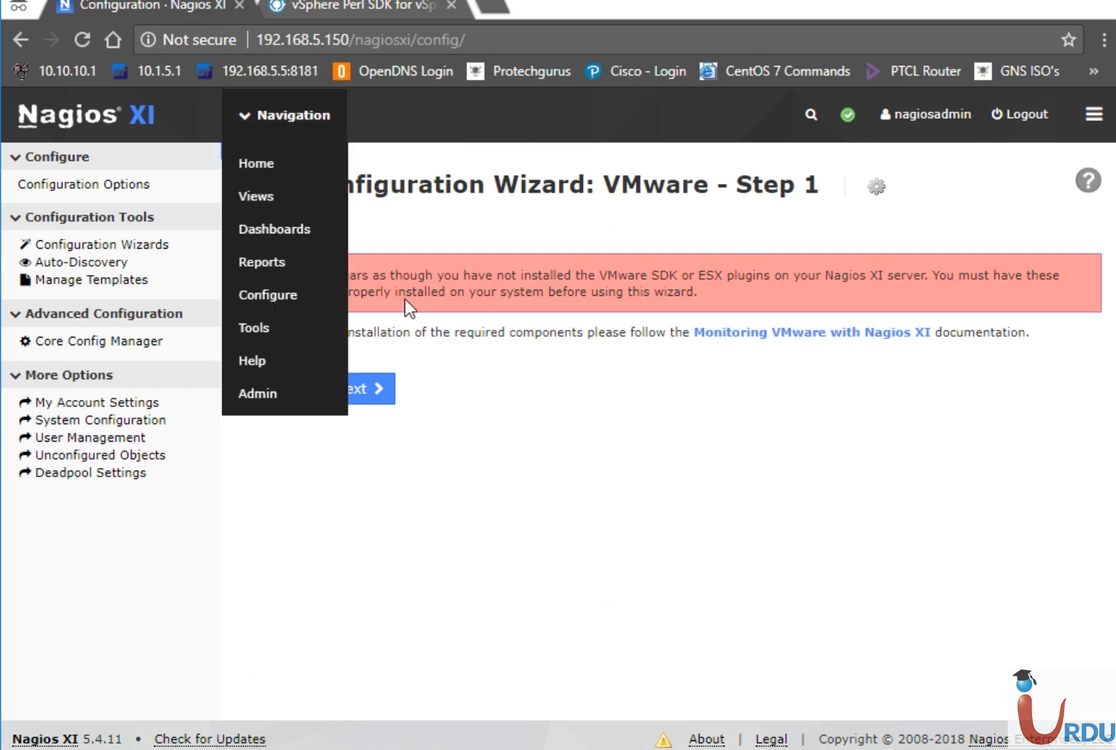
left_click(386, 12)
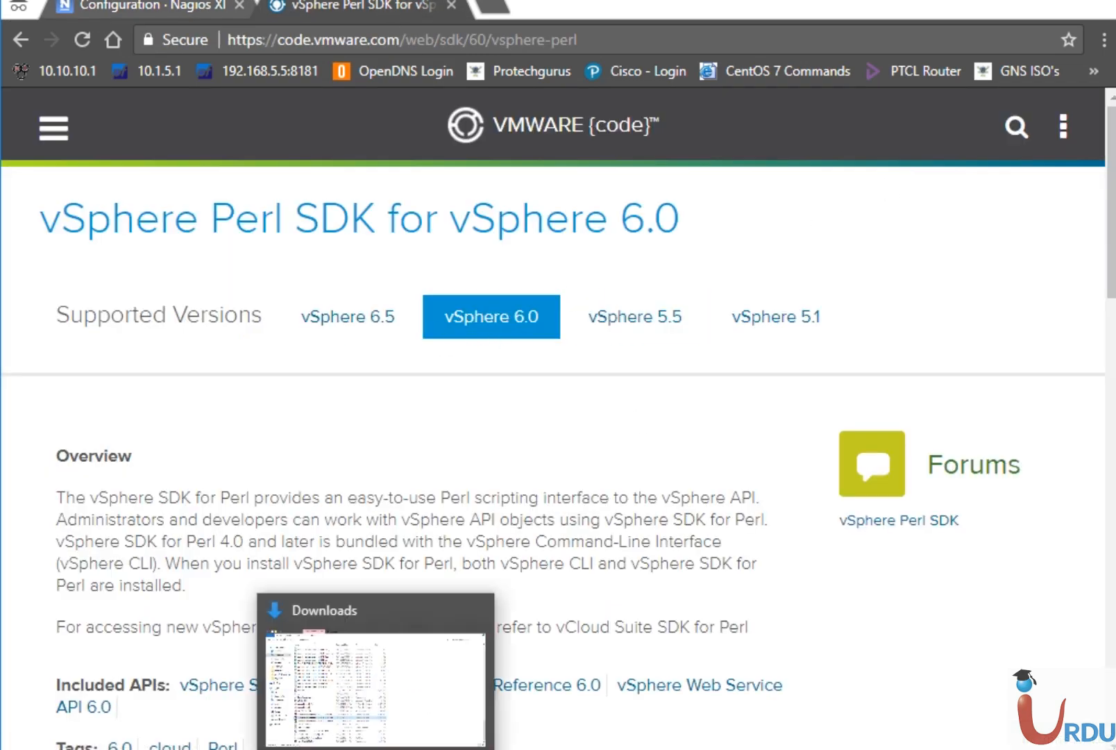
left_click(424, 748)
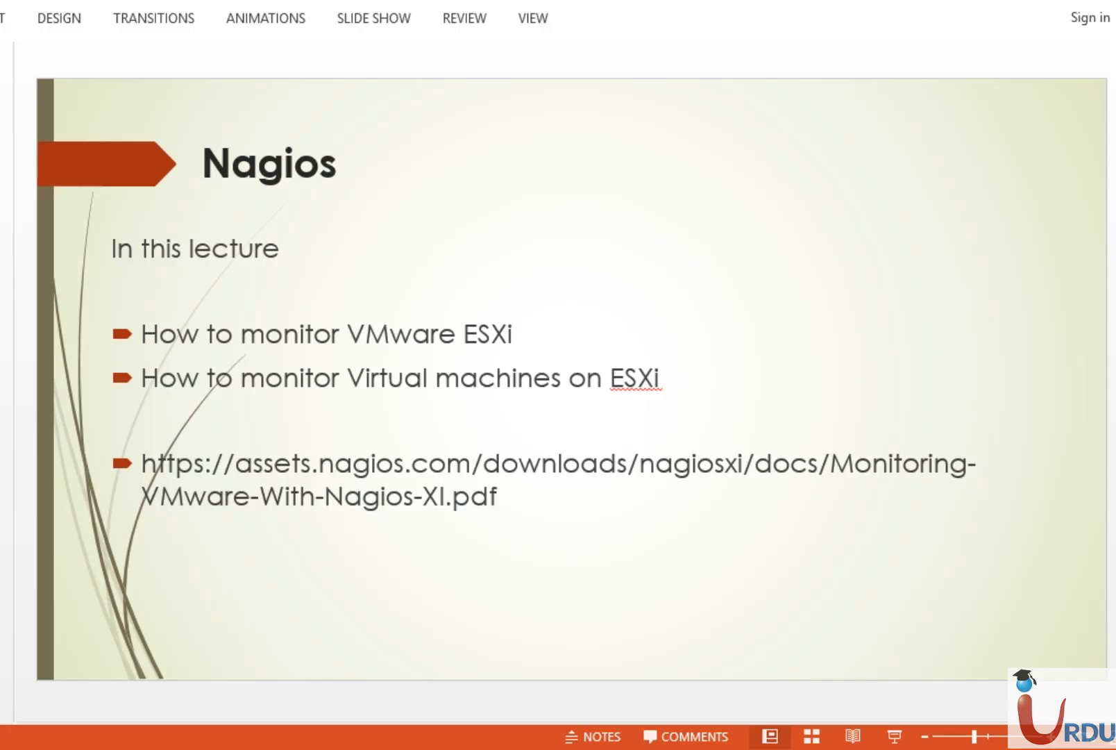
scroll(276, 381, "down", 1)
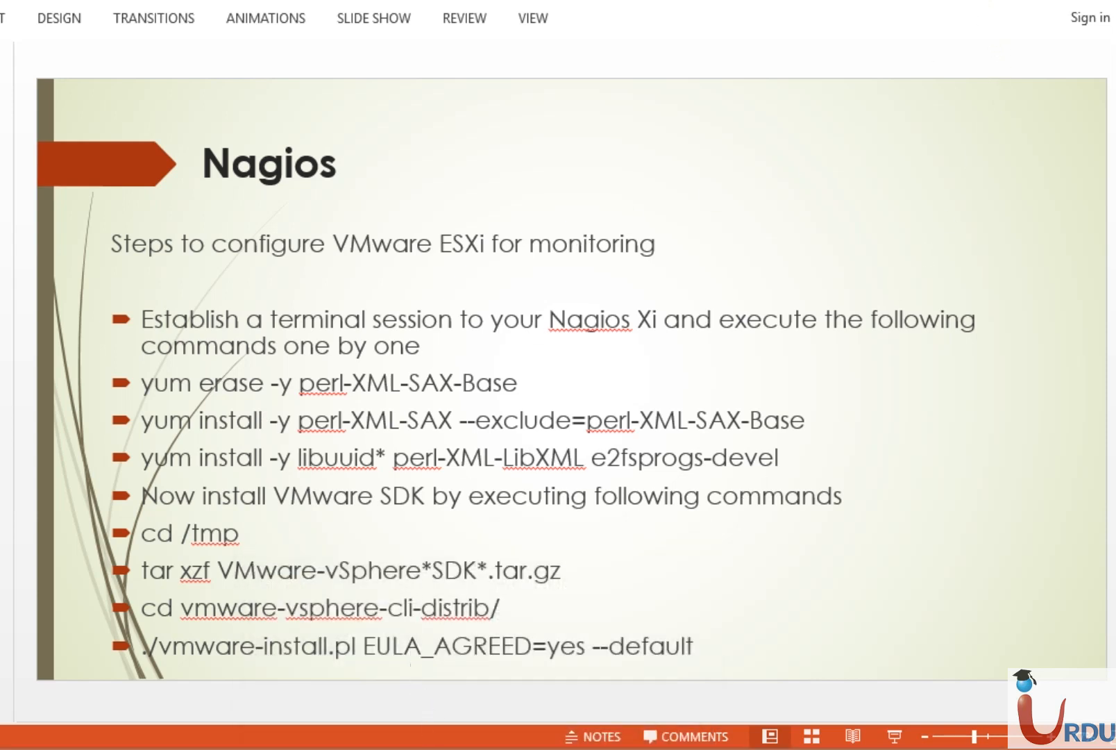
Bring up the UITA Nagios console, enter root at the shell, and clear stray input.
mouse_move(507, 719)
left_click(588, 627)
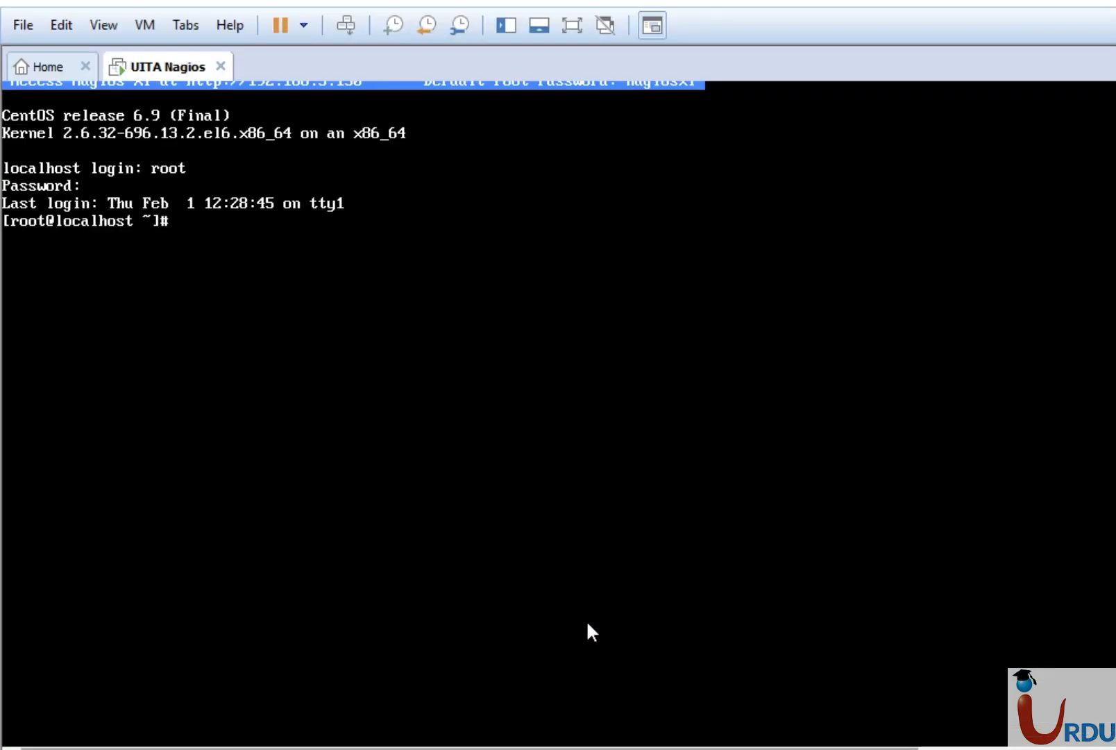
left_click(375, 343)
type("root")
key("Return")
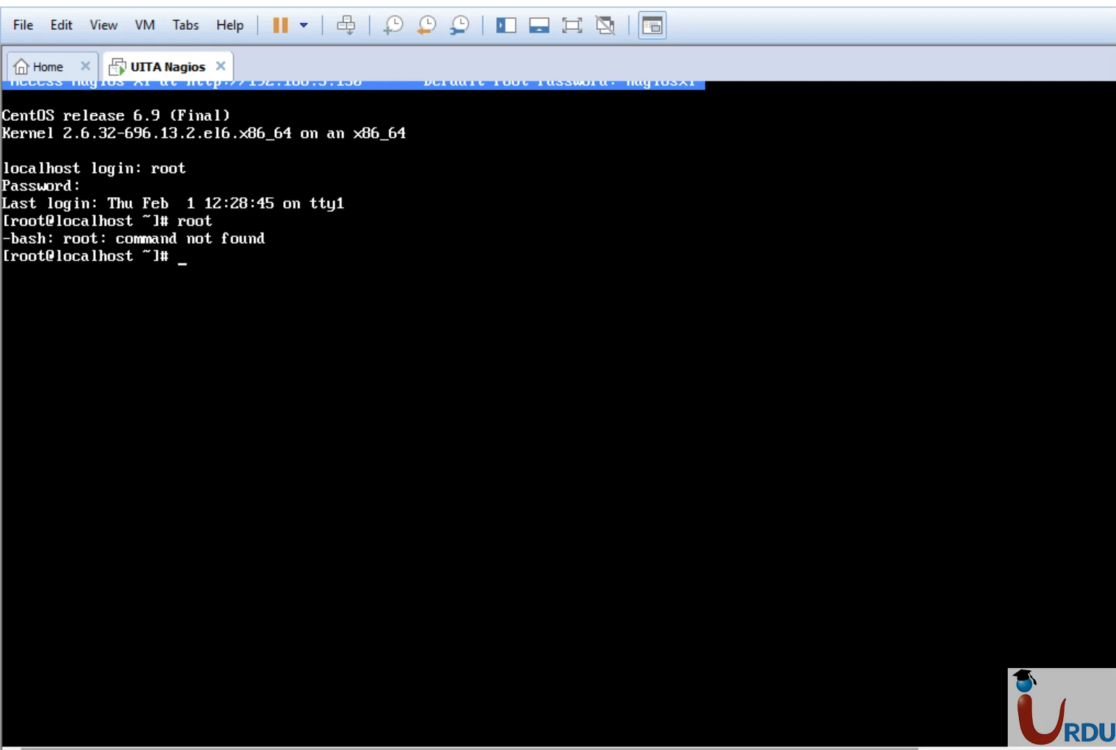
type("na")
key("BackSpace")
key("BackSpace")
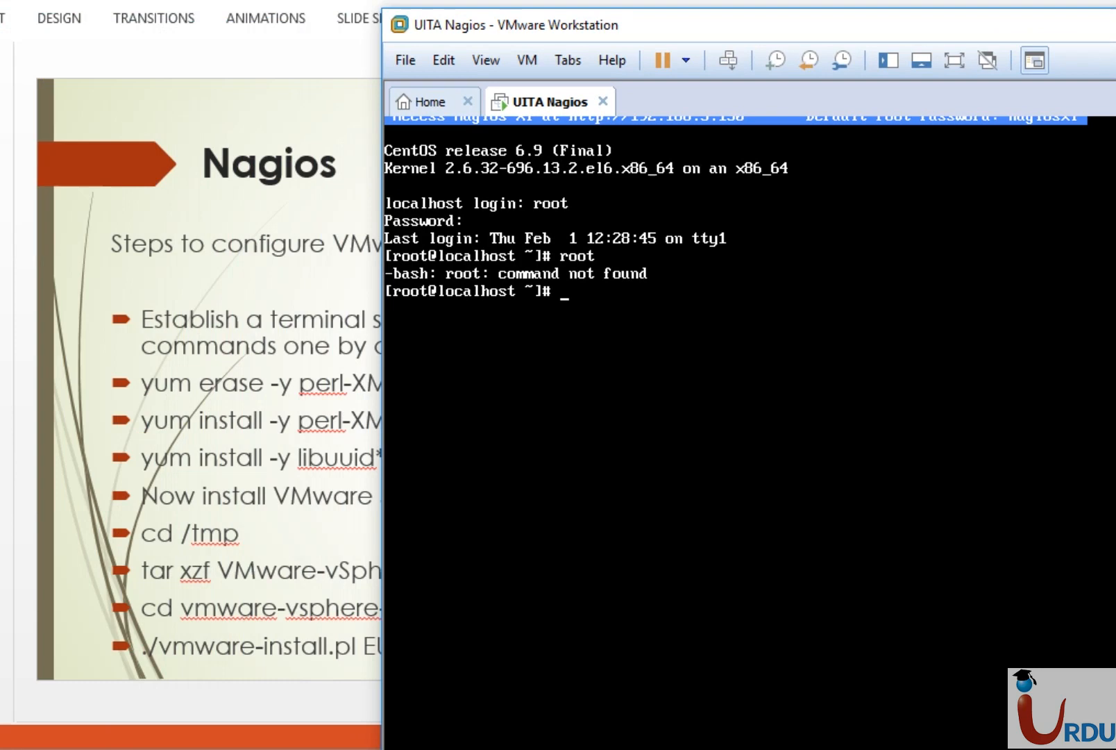
Arrange the VMware console window beside the PowerPoint slide and focus the VM console.
left_click_drag(1080, 25, 1115, 21)
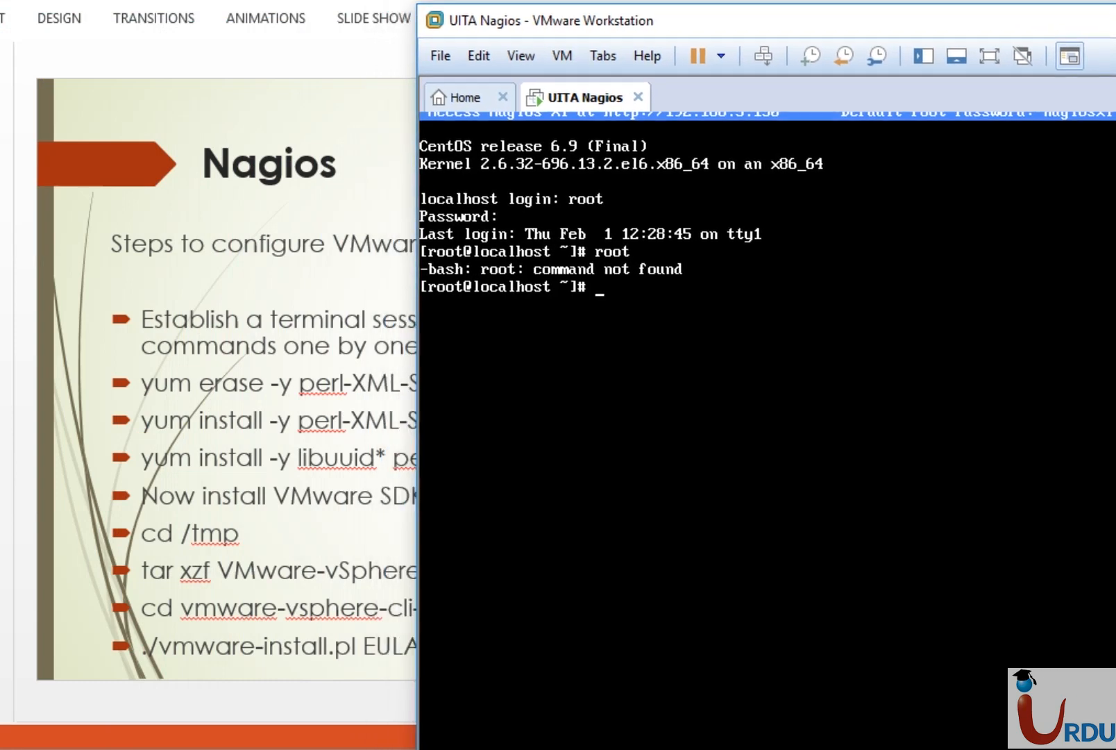
left_click_drag(1047, 20, 1115, 12)
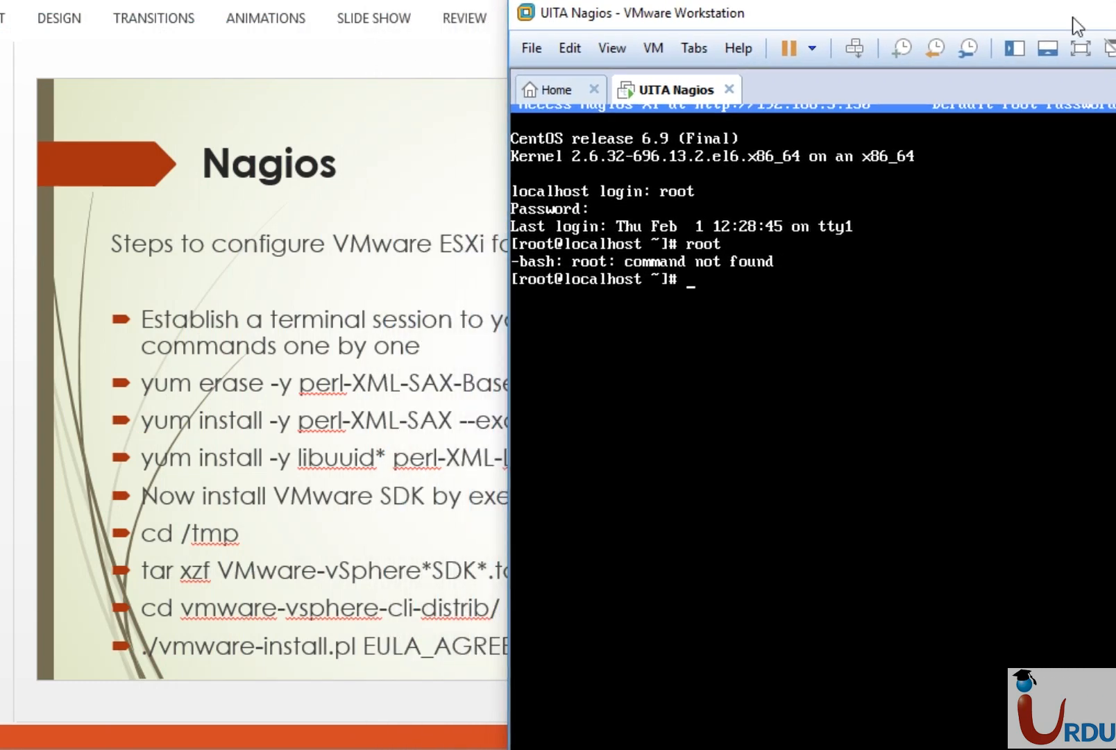
left_click(397, 46)
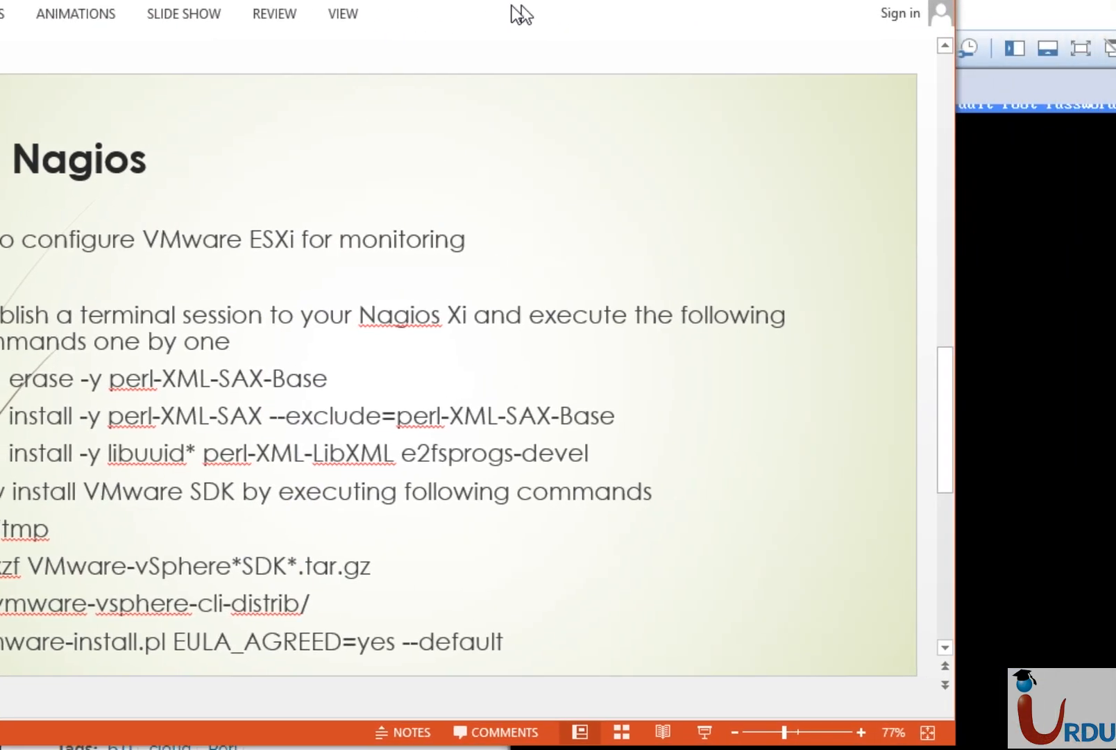
left_click_drag(444, 2, 416, 3)
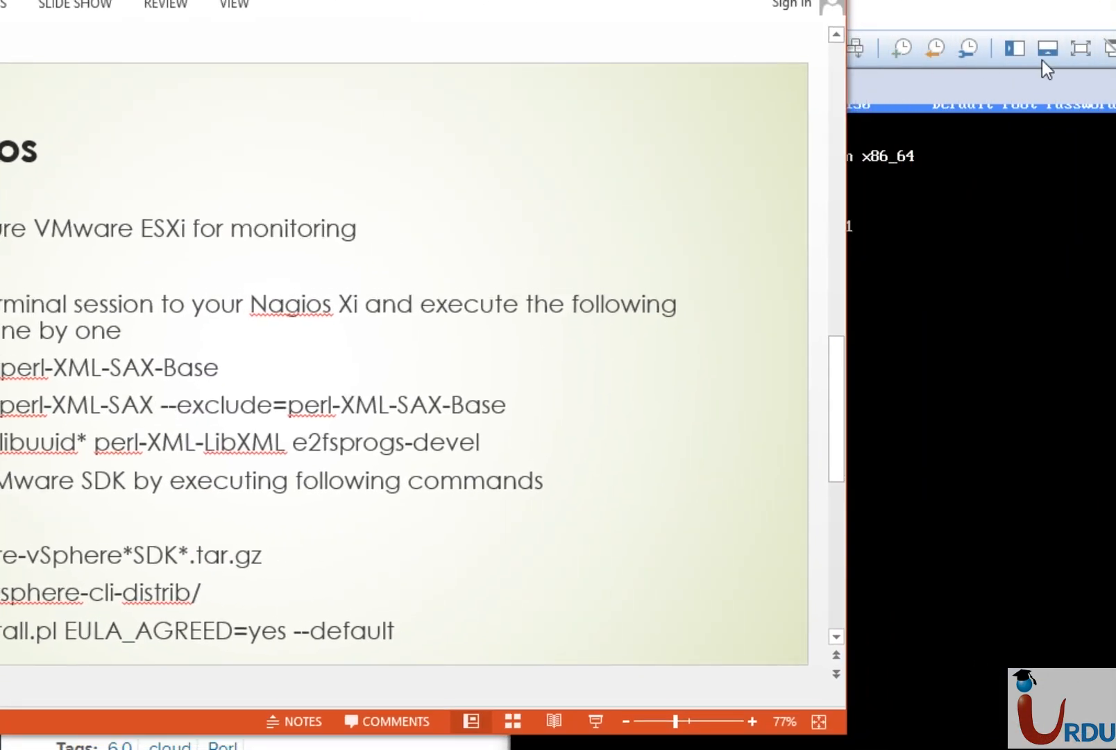
left_click(985, 17)
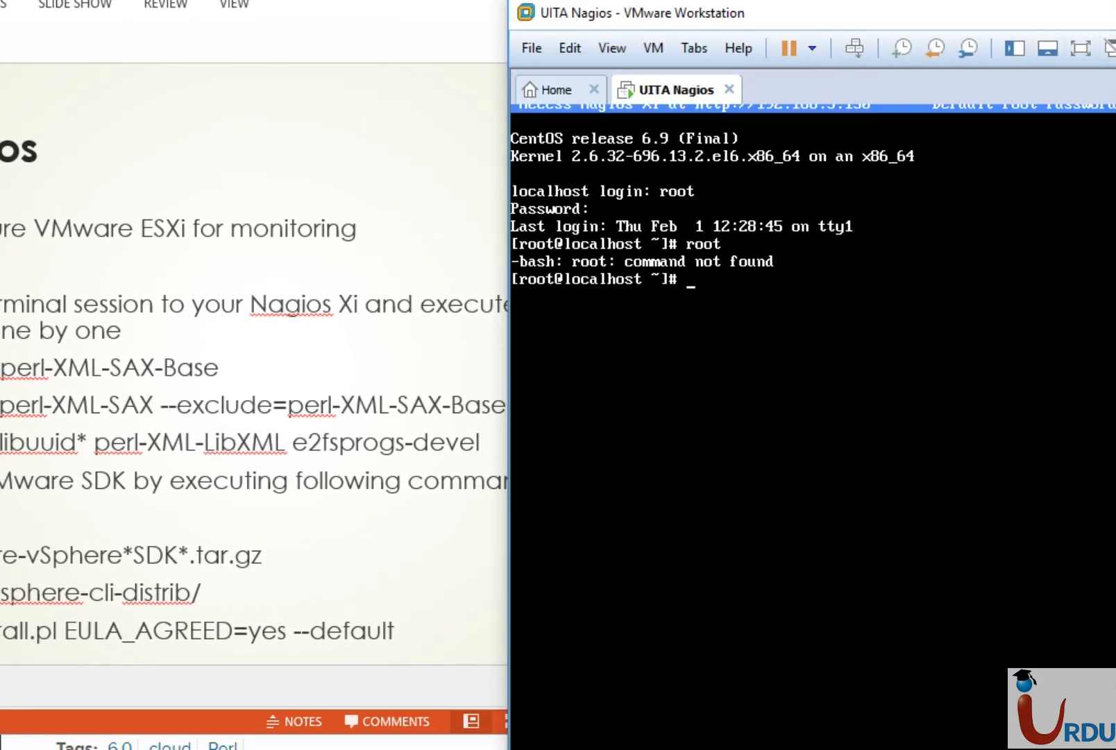
left_click(854, 243)
Run yum erase -y perl-XML-SAX-Base, then yum install -y libuuid* perl-XML-LibXML e2fsprogs-devel.
type("yum erase -y perl")
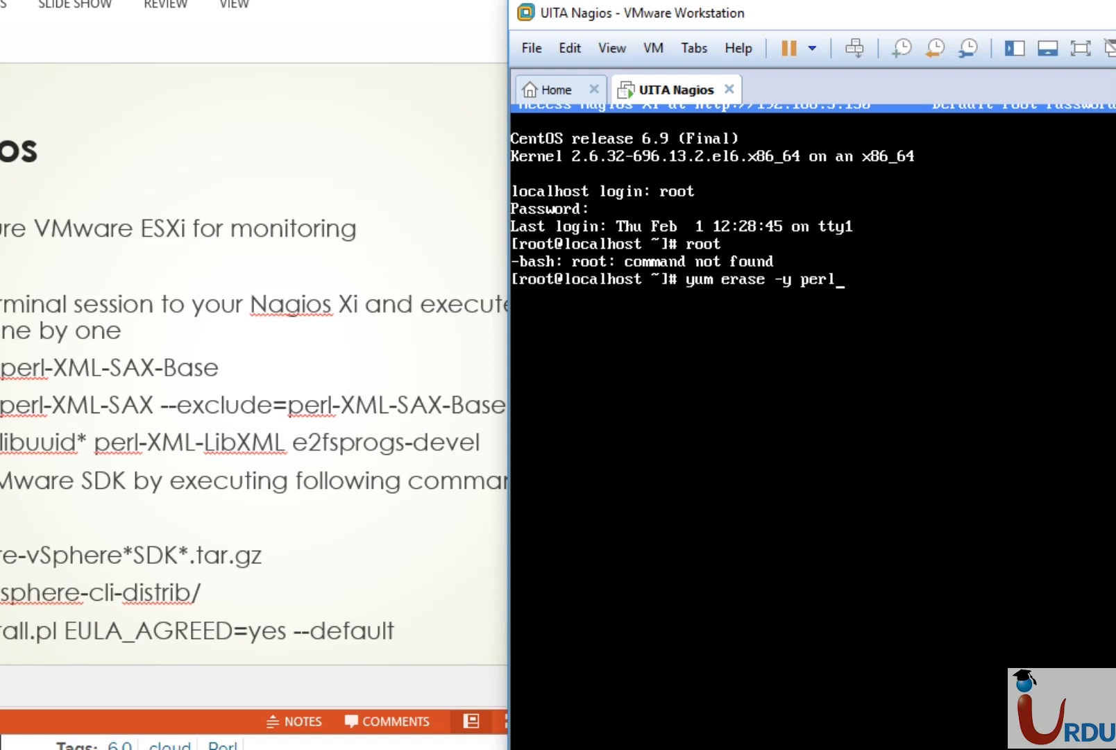
type("-XML-SAX-Base")
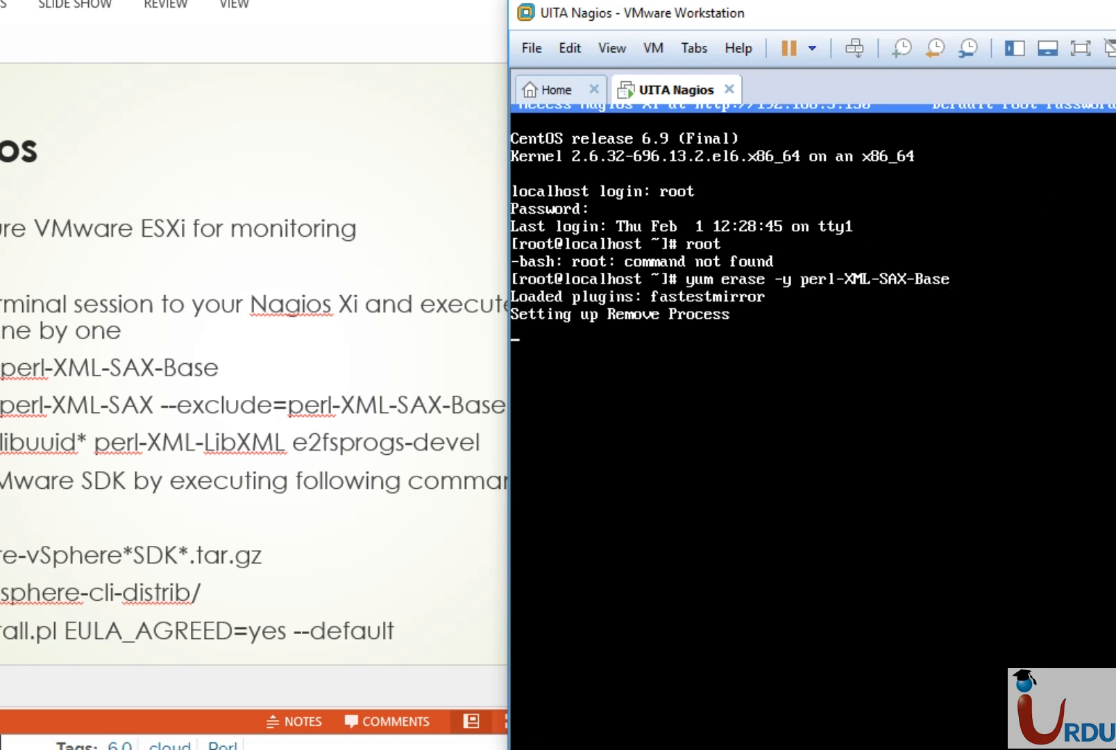
left_click_drag(1115, 21, 919, 23)
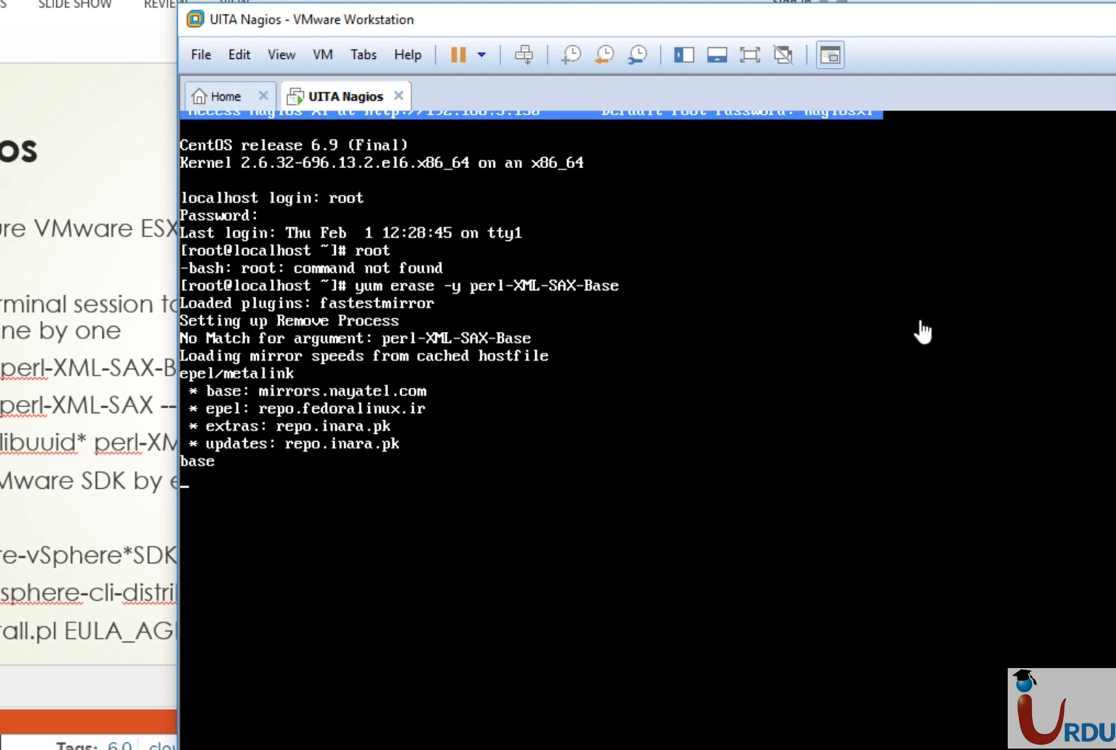
left_click_drag(1111, 30, 1029, 33)
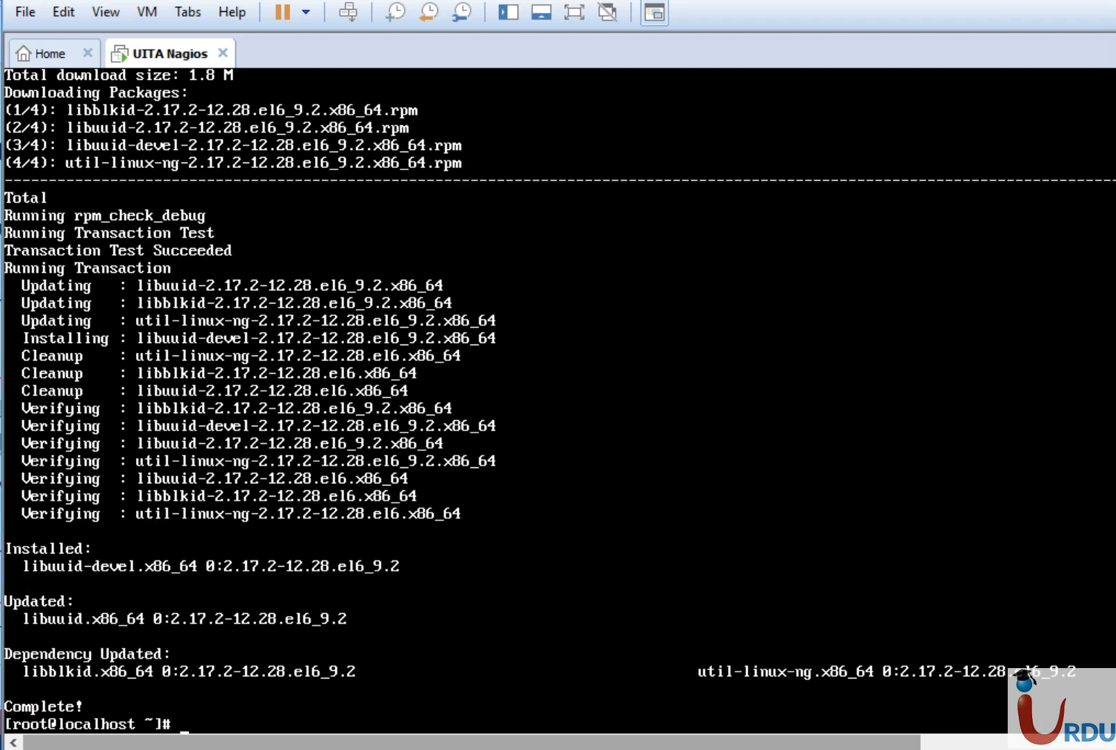
type("yum install -y libuuid* perl-XML-LibXML efsprogs-devel")
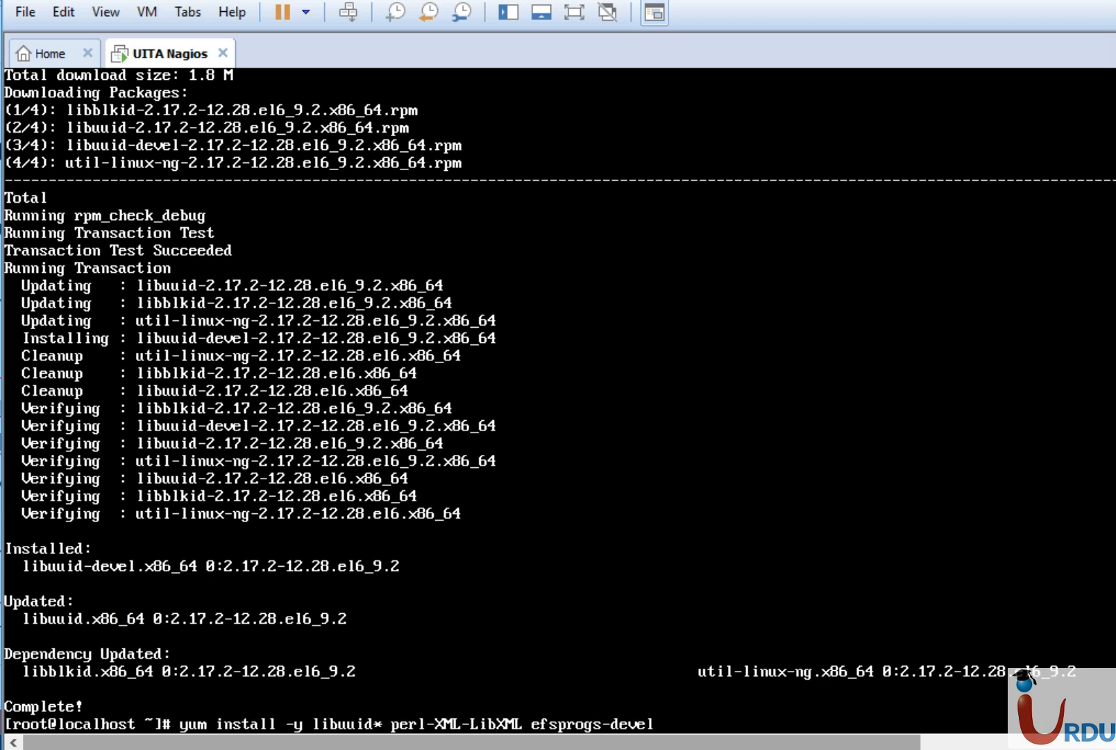
key("Up")
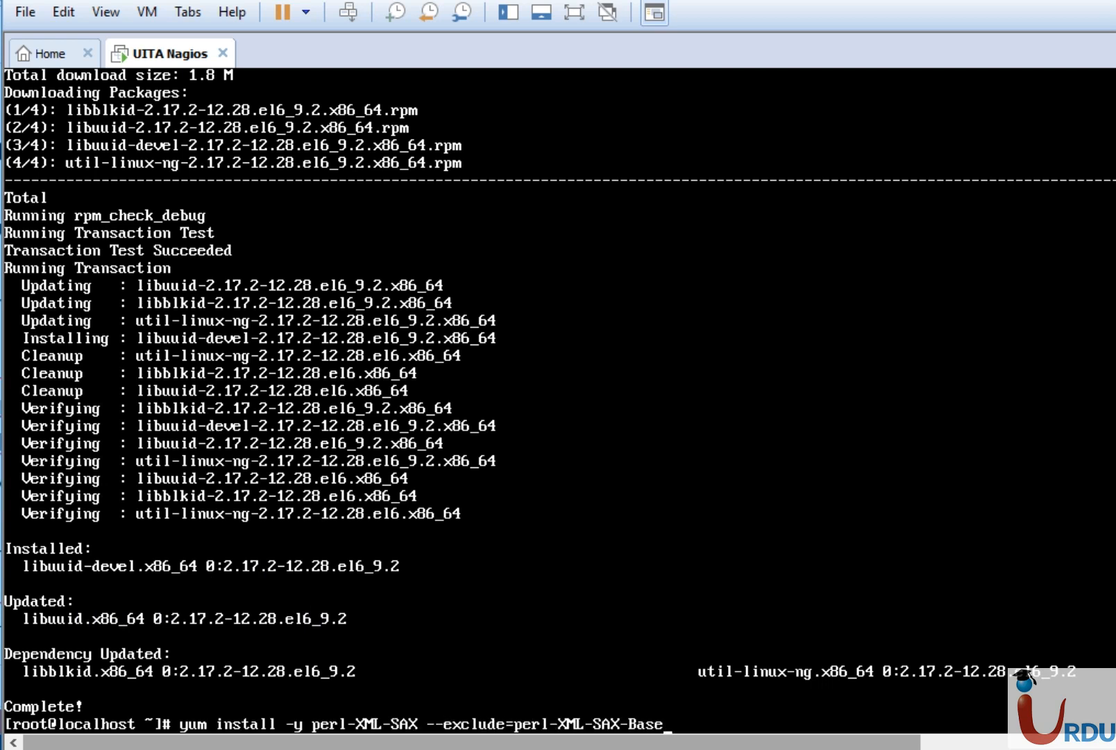
key("Up")
key("Down")
key("Down")
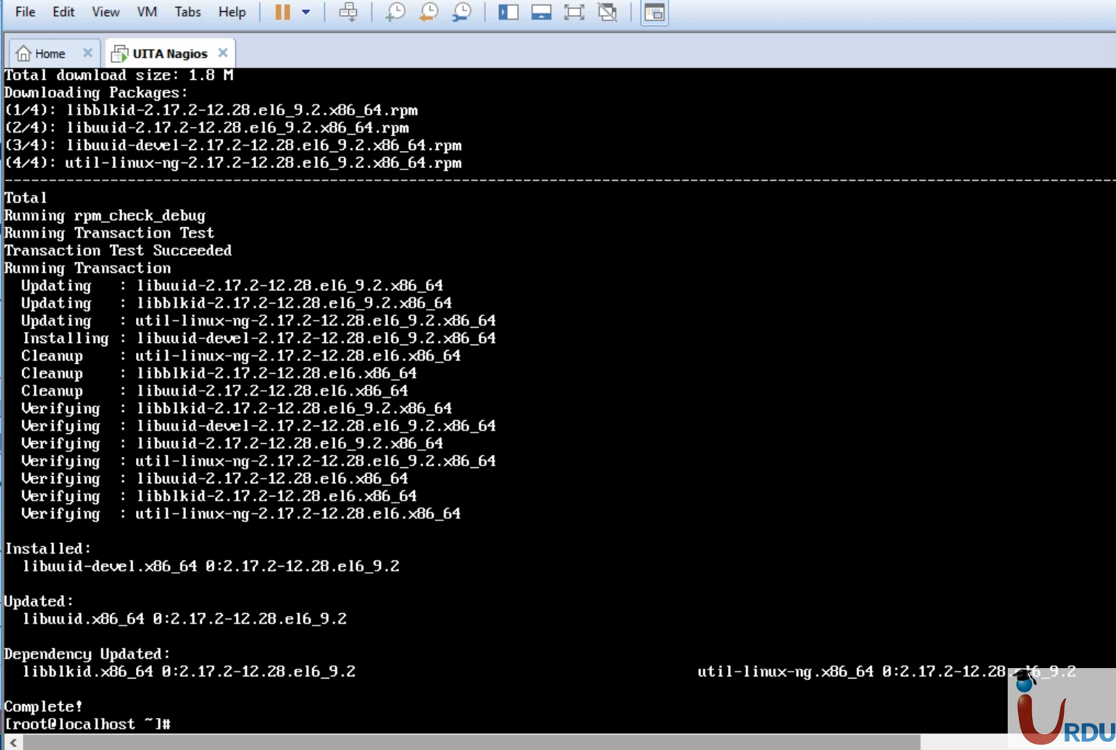
key("alt+Tab")
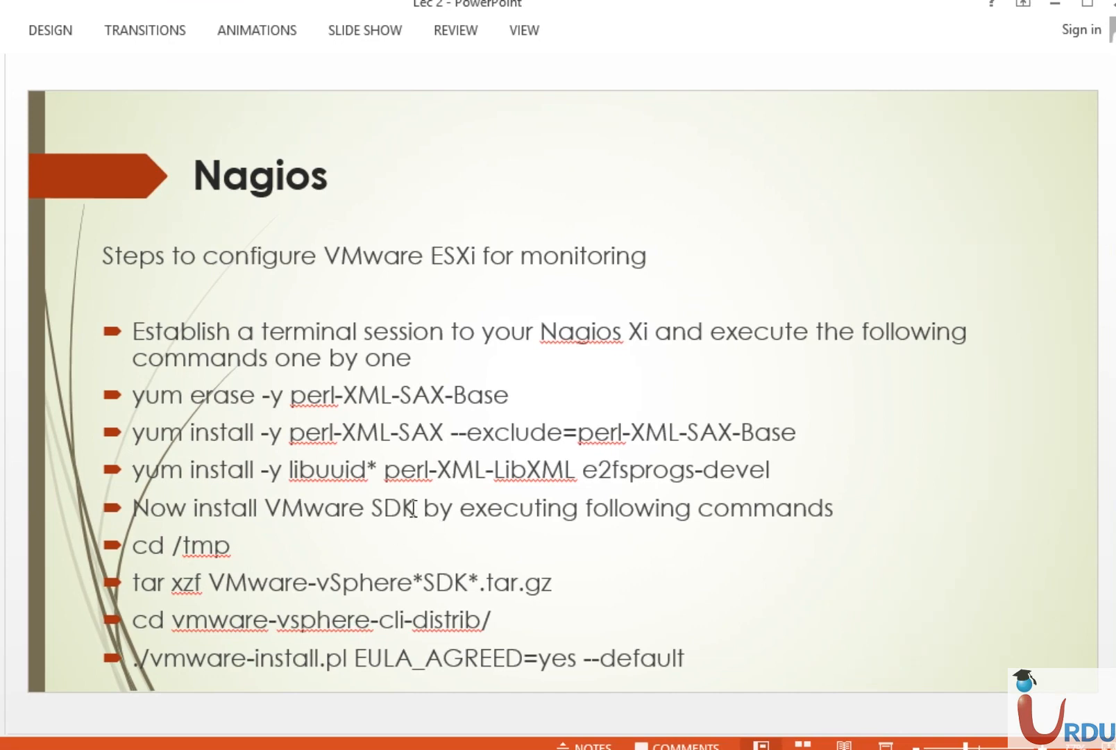
Check the 'VMware SDK' step on the PowerPoint slide, then bring the WinSCP session forward.
left_click_drag(421, 509, 286, 512)
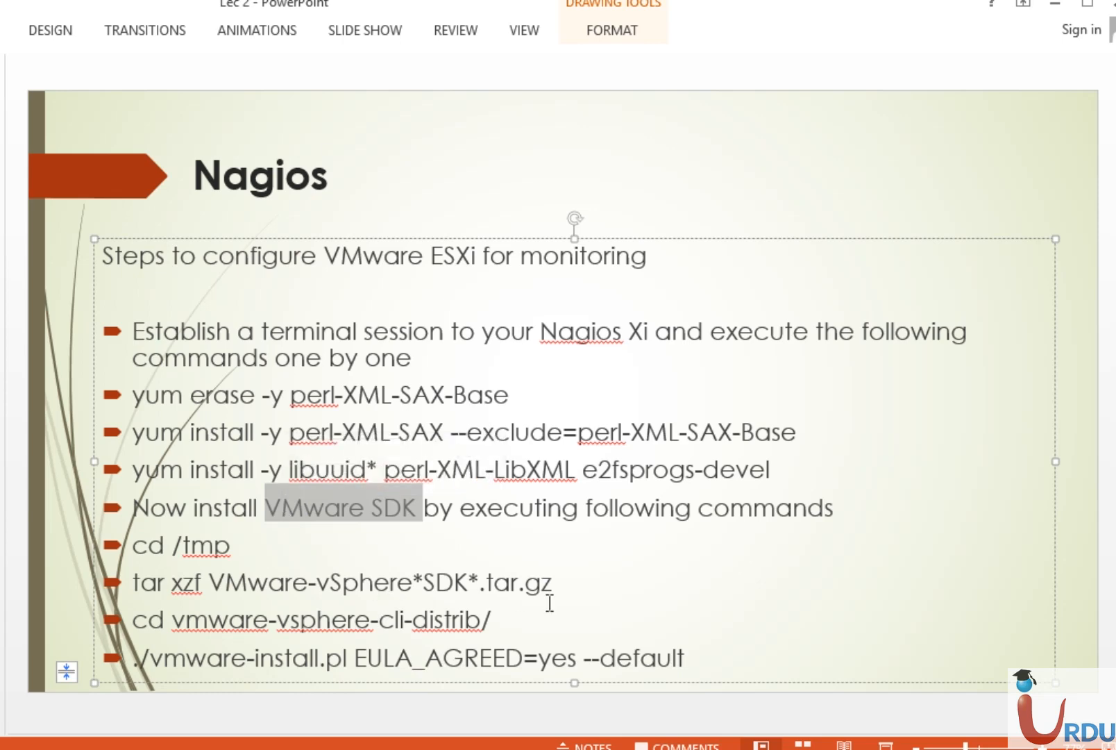
left_click(373, 589)
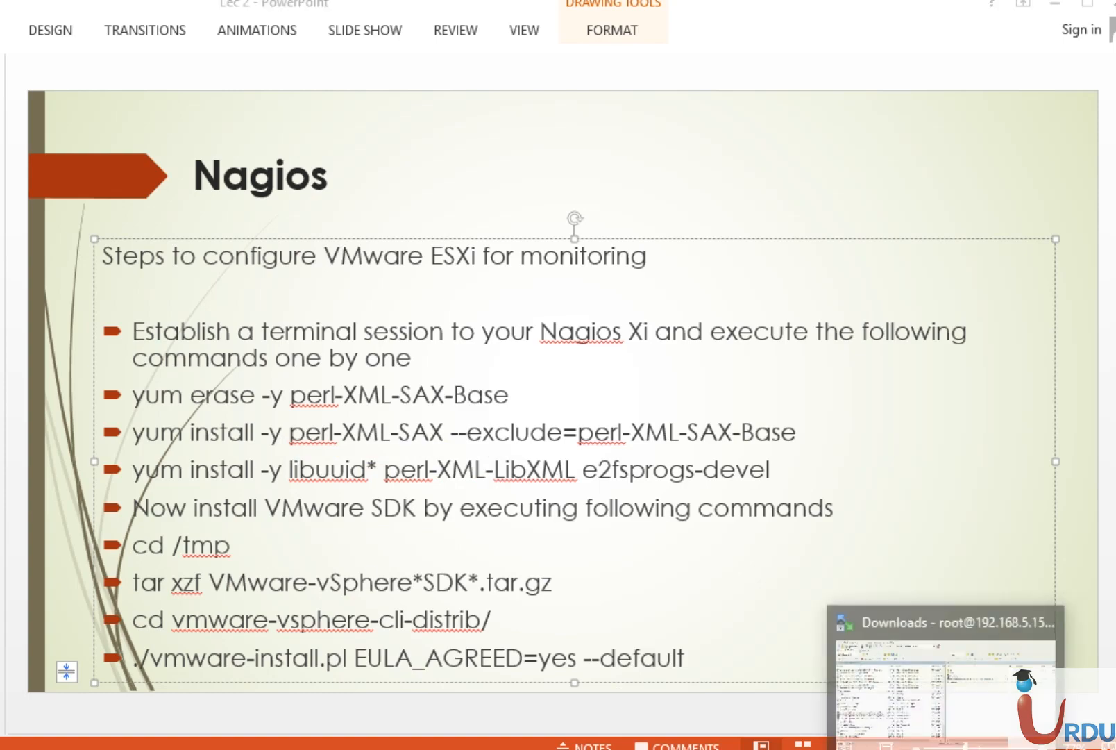
left_click(952, 687)
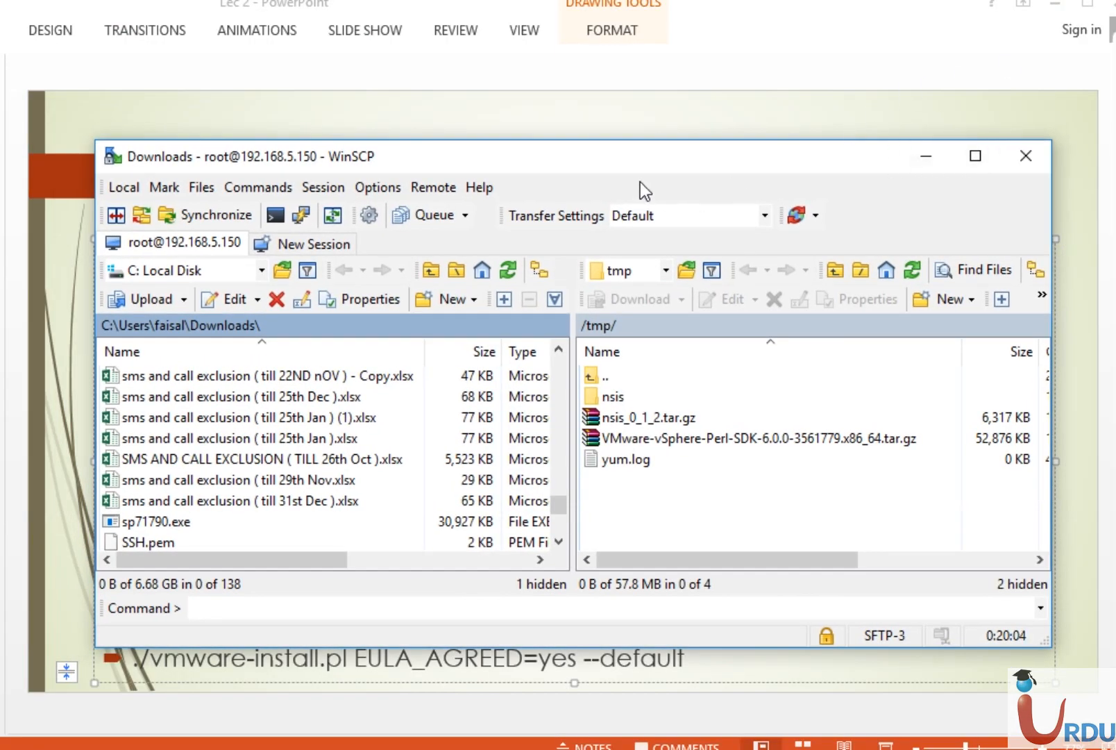
Enlarge the WinSCP window and open the server's /tmp folder in the remote panel.
left_click_drag(633, 164, 552, 37)
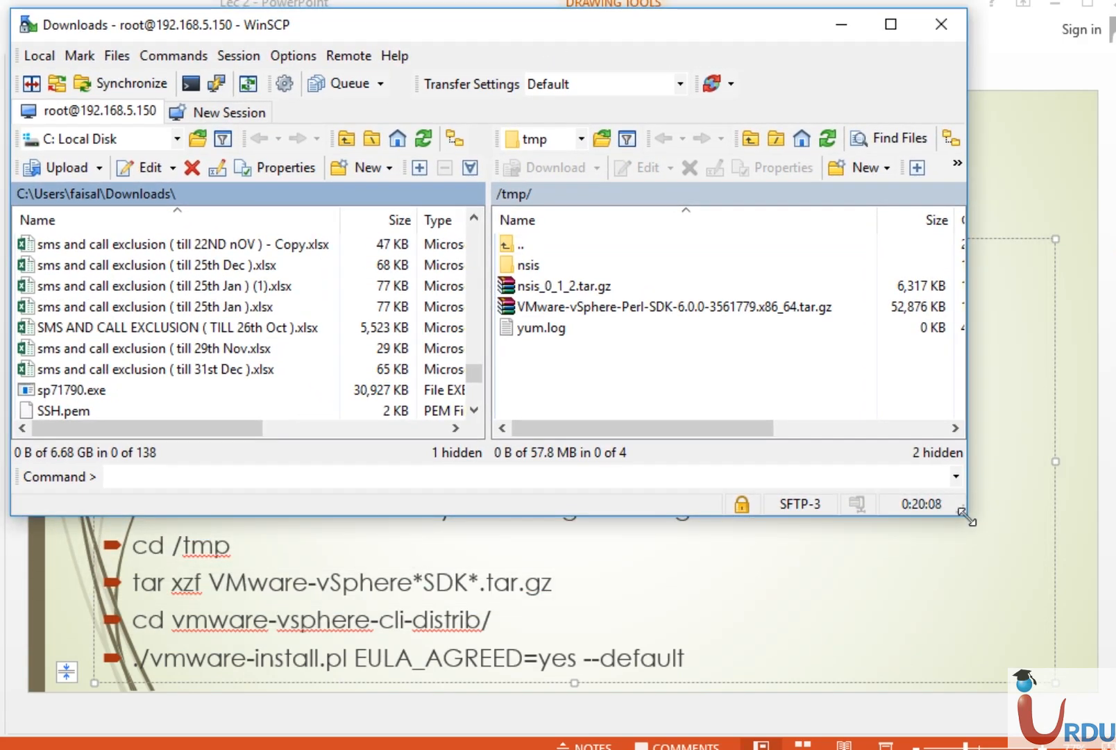
left_click_drag(965, 515, 1113, 732)
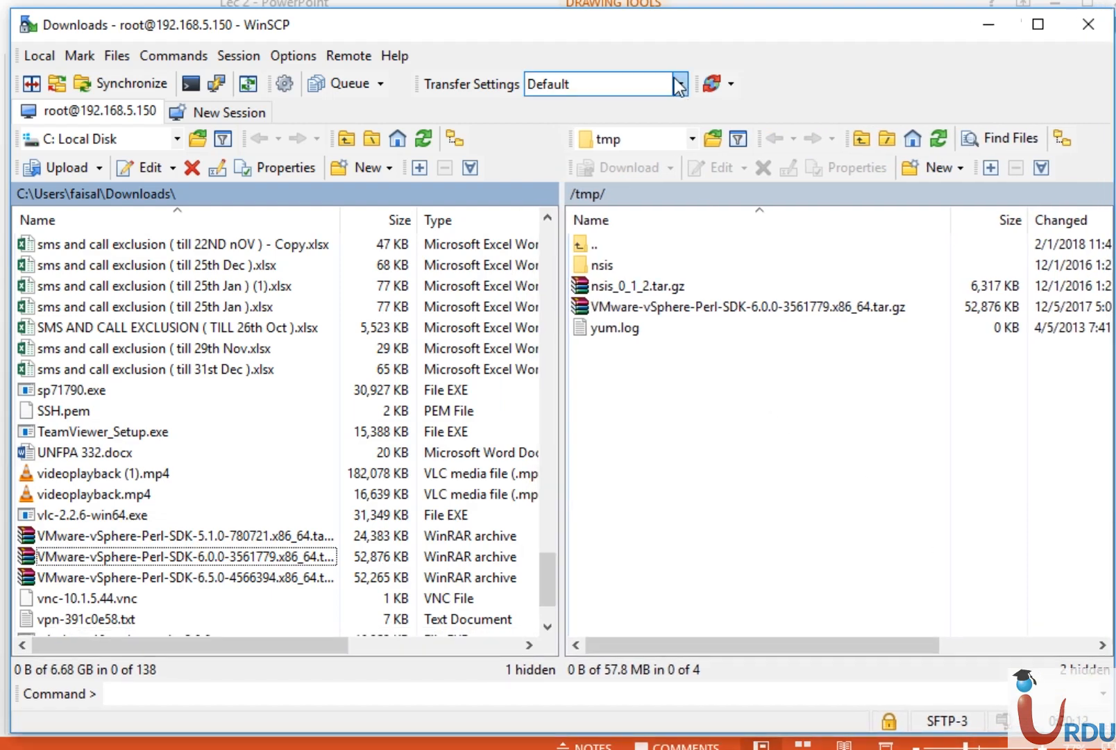
left_click(693, 139)
left_click(639, 162)
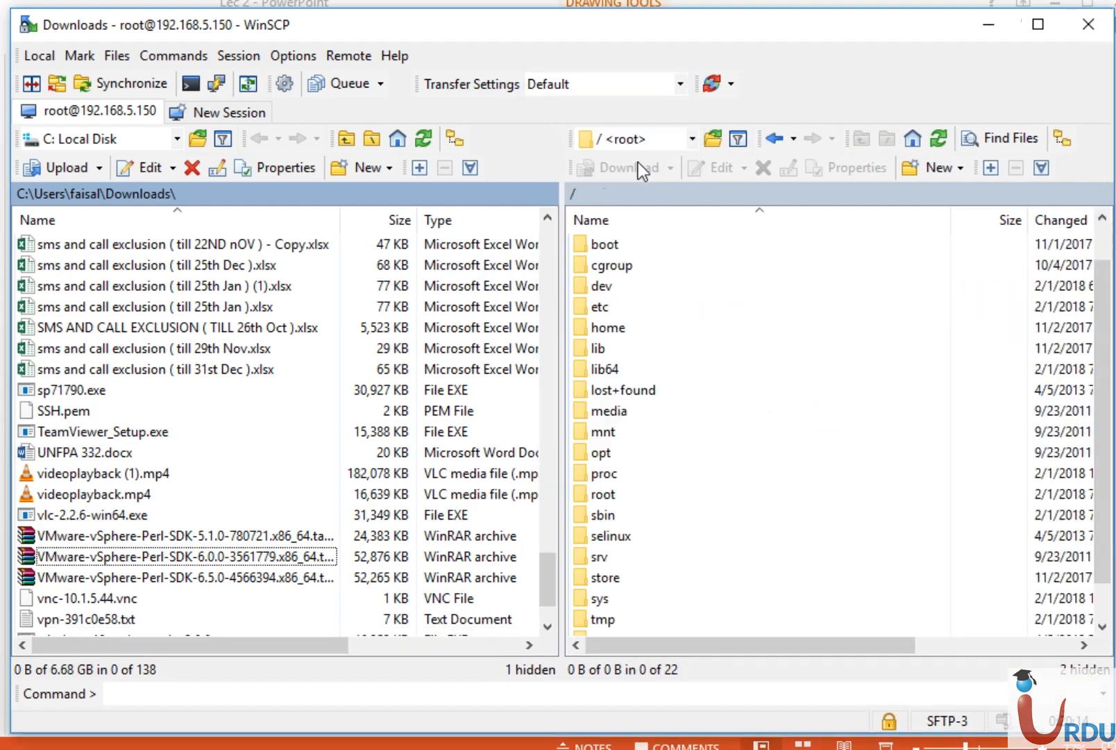
left_click(599, 624)
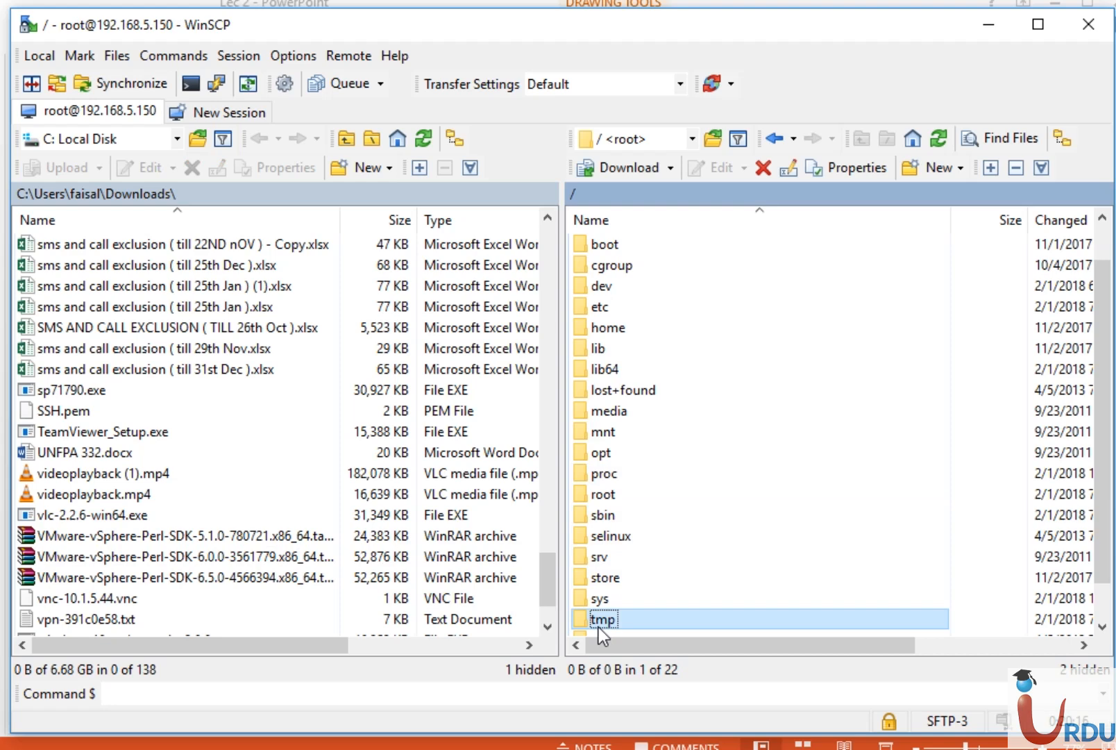
double_click(599, 620)
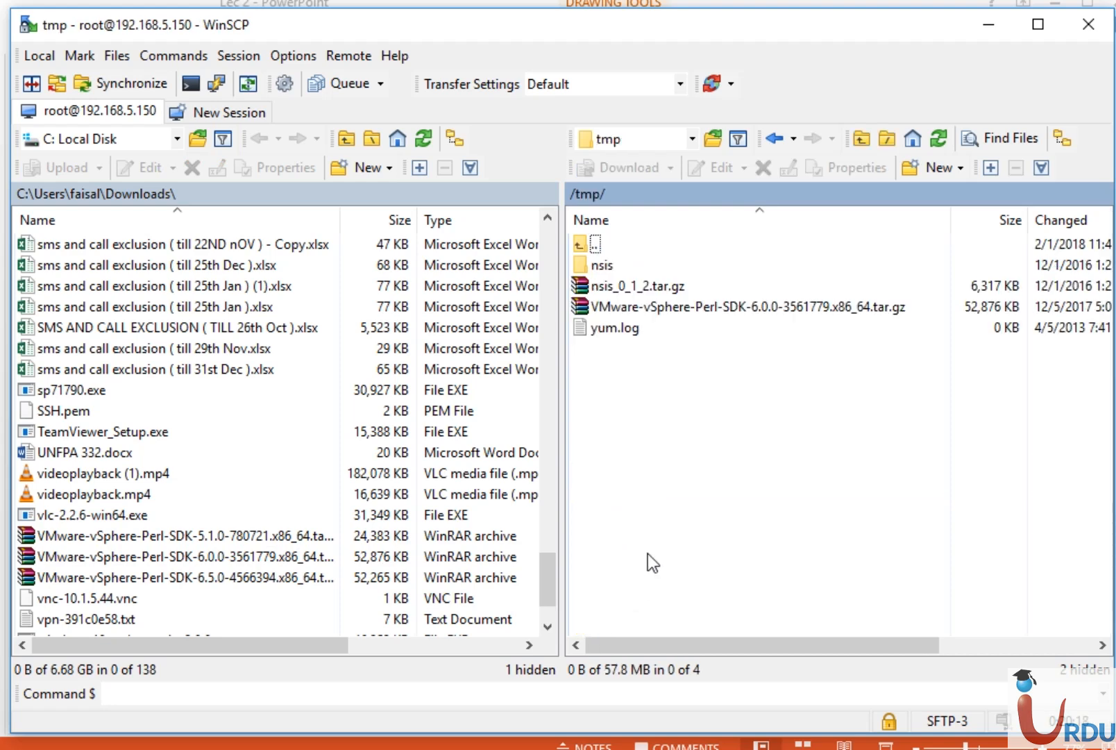
Cancel the 5.1.0 SDK upload and delete its partial .filepart file from /tmp.
left_click_drag(245, 536, 572, 444)
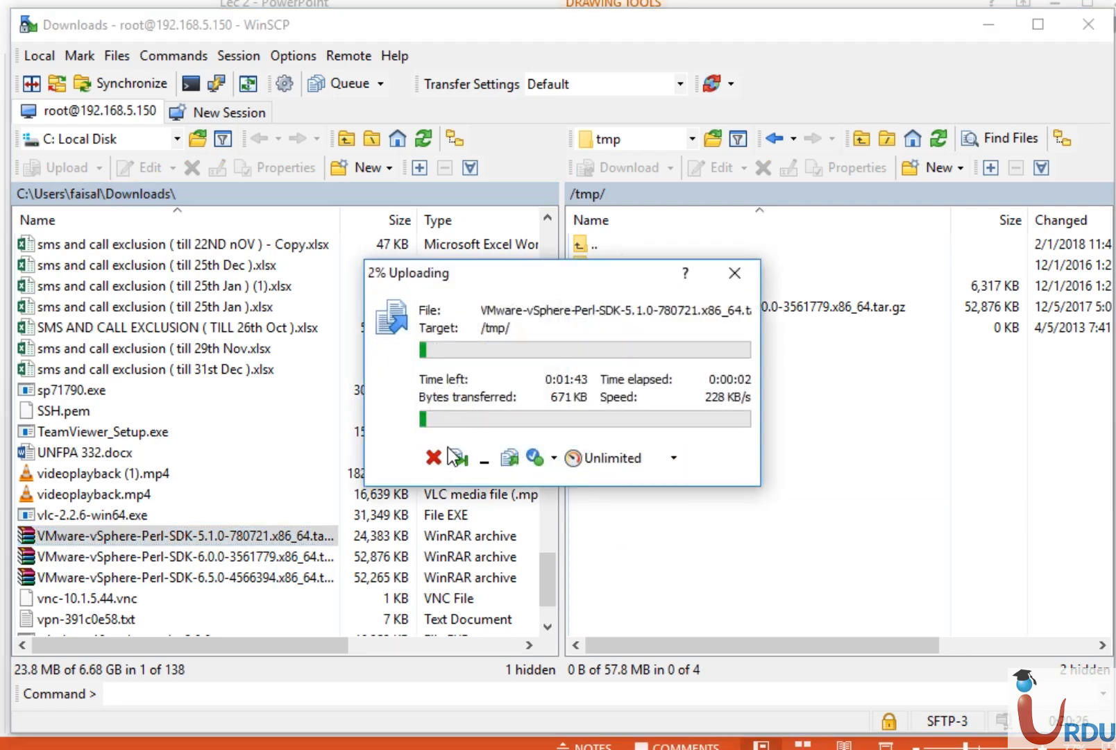
left_click(433, 458)
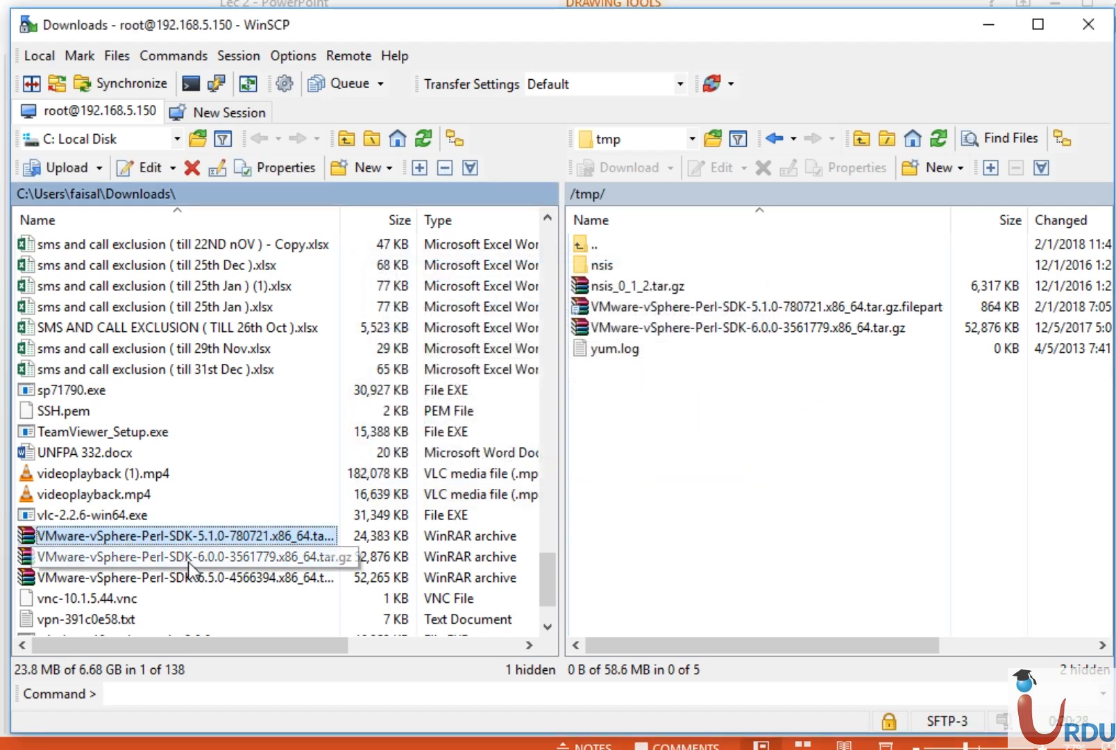
left_click(187, 563)
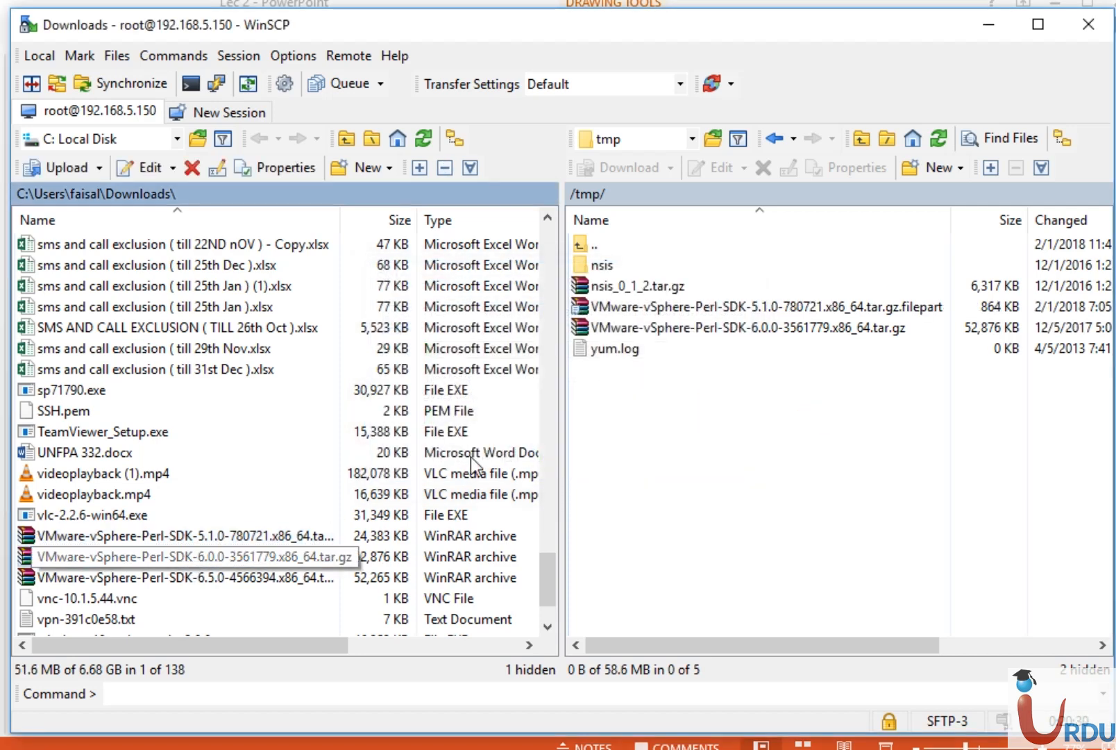
left_click(731, 454)
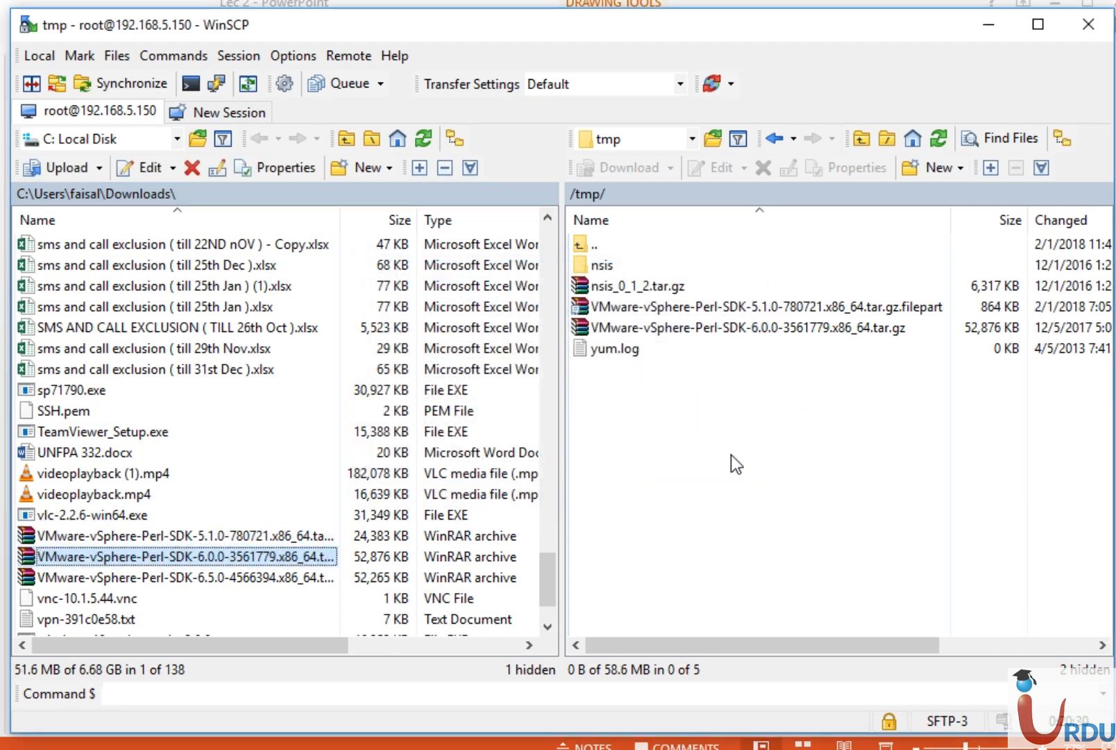
left_click(737, 305)
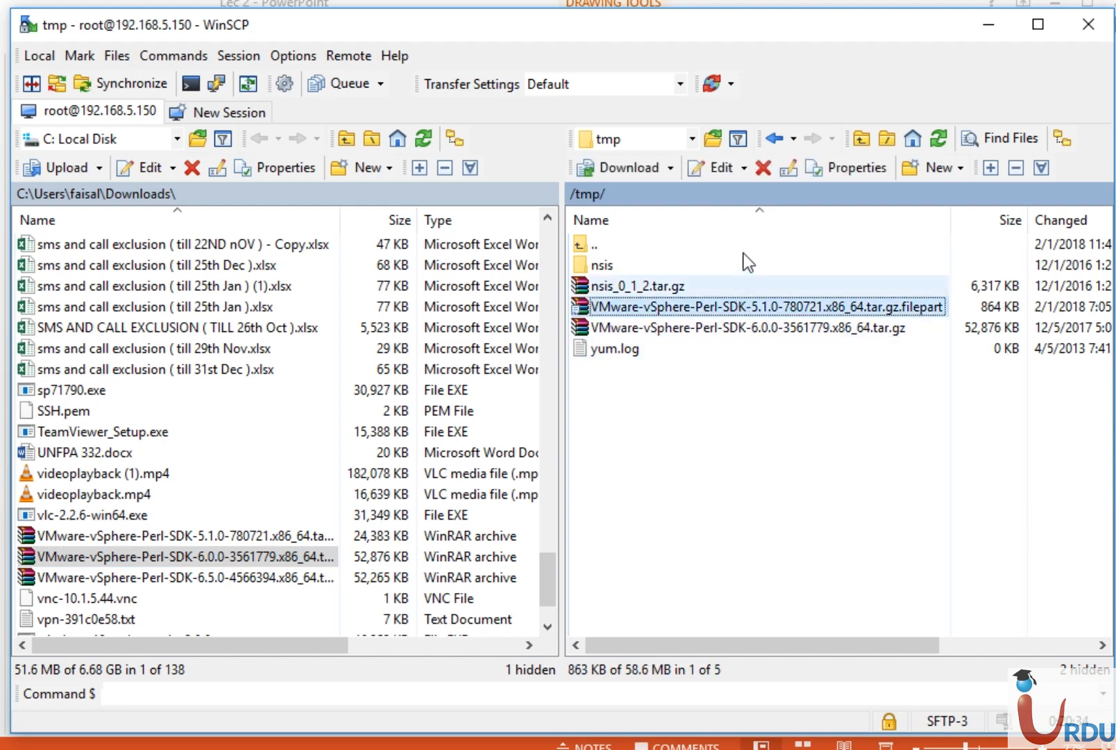
left_click(763, 169)
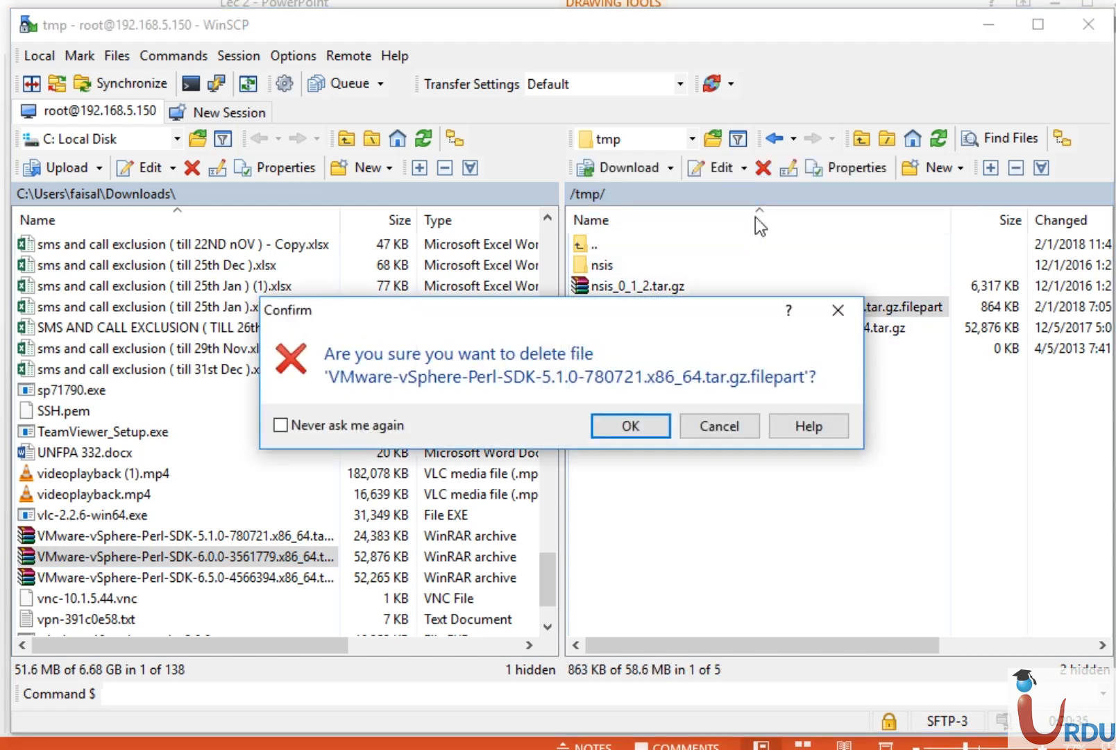
left_click(649, 416)
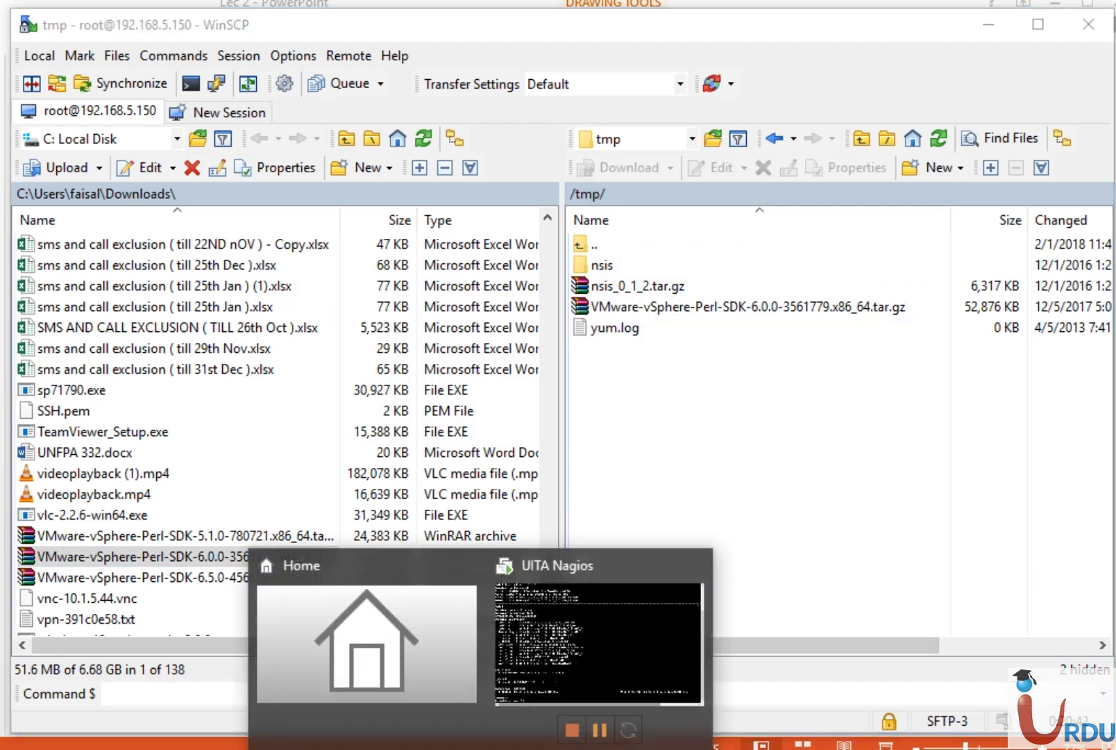
left_click(601, 649)
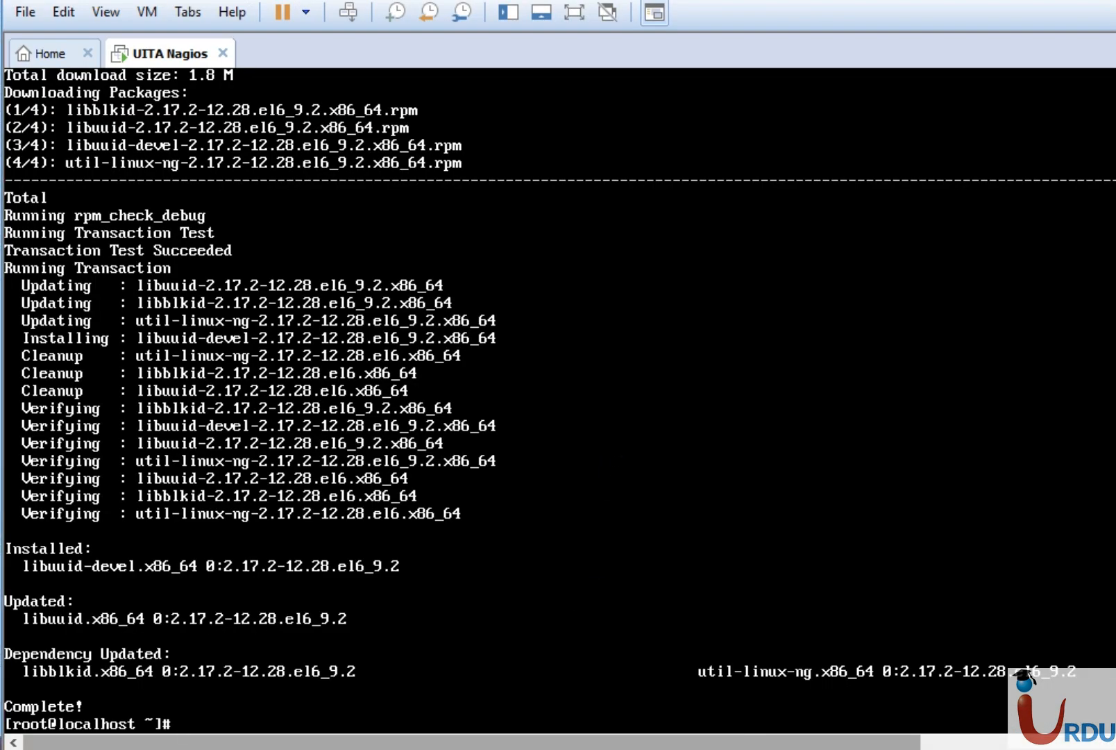
In /tmp, extract the VMware-vSphere-Perl-SDK archive with tar xzf.
type("cd /tmp")
key("Return")
type("ls")
key("Return")
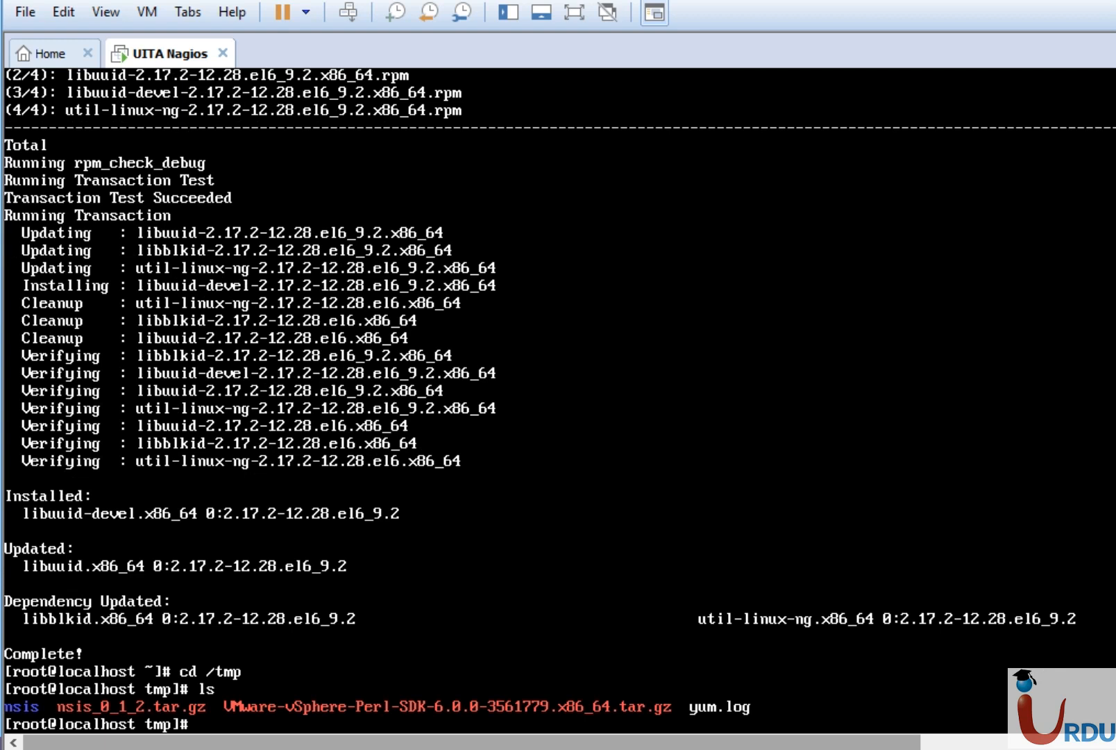
type("tar xzf VM")
key("Tab")
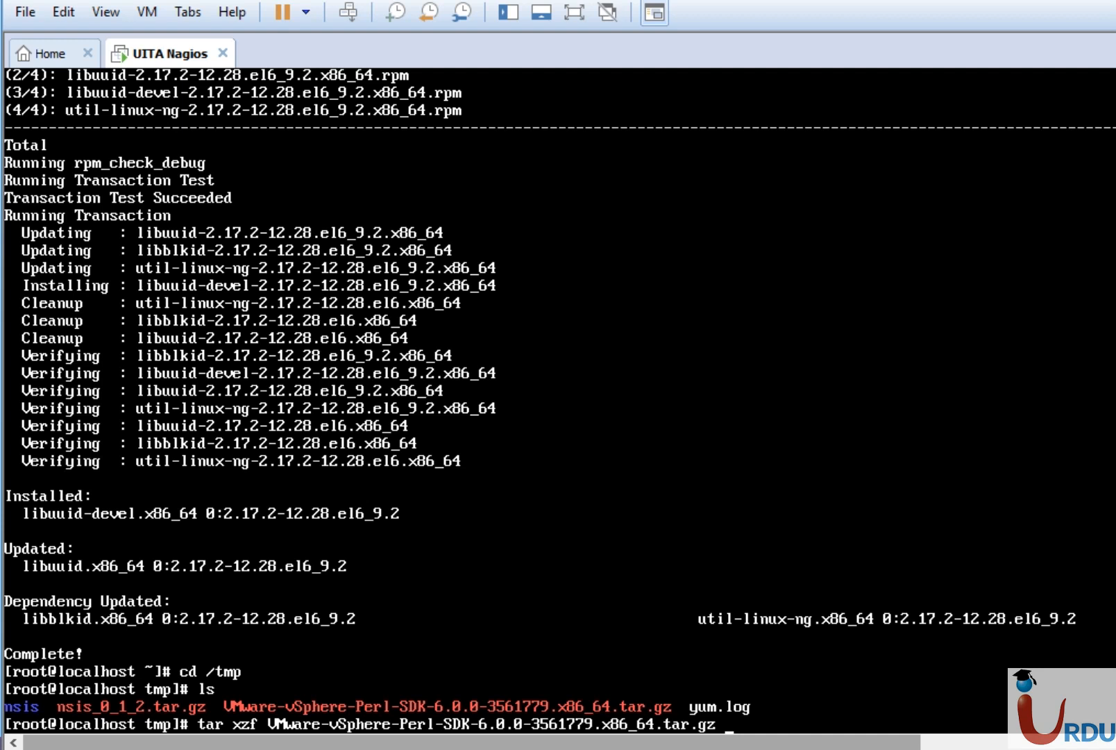
key("Return")
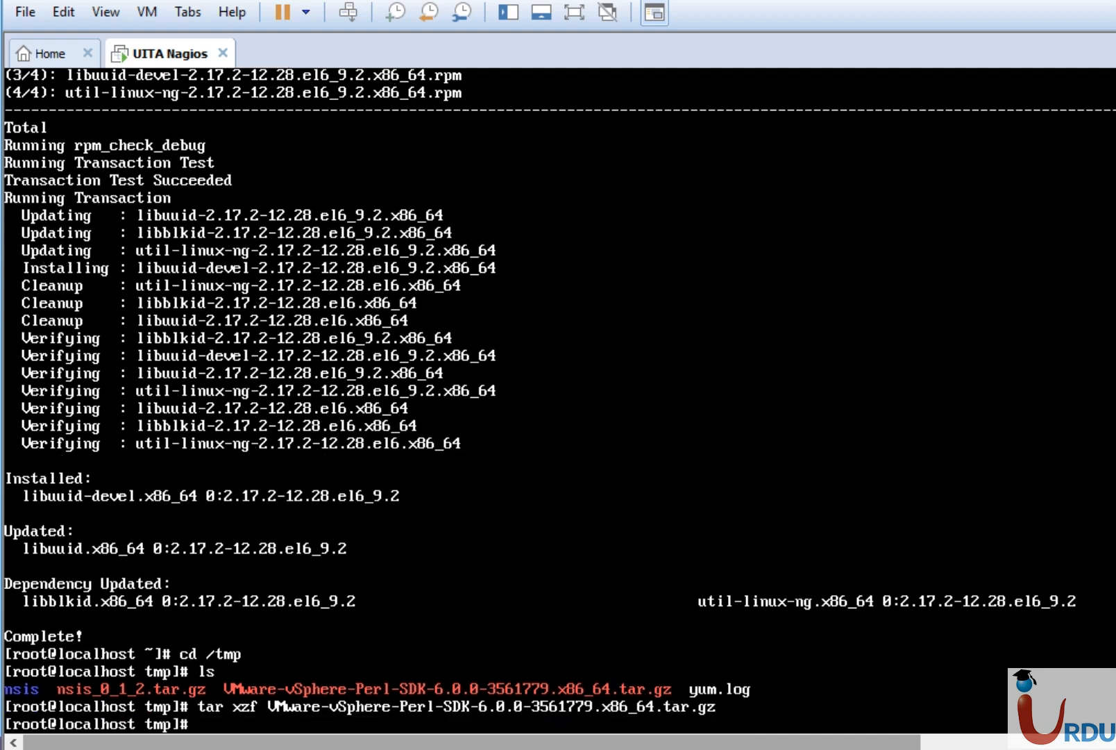
type("ls")
key("Return")
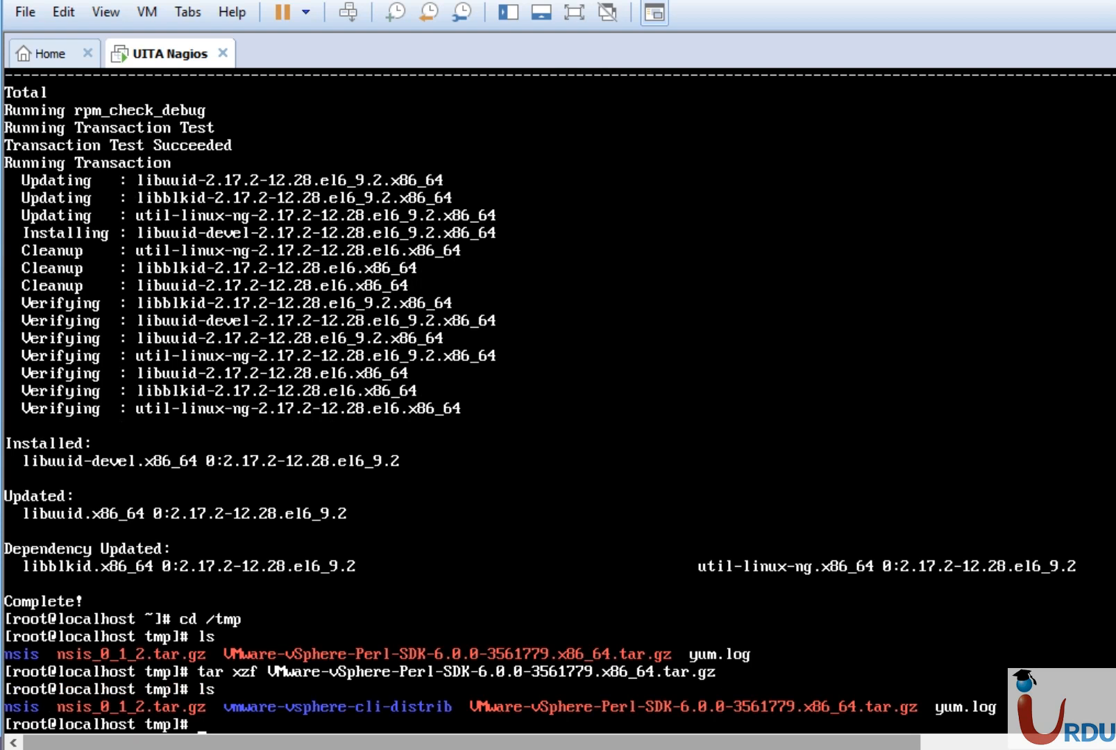
Enter the vmware-vsphere-cli-distrib folder and list its contents.
type("cd vm")
key("Tab")
key("Return")
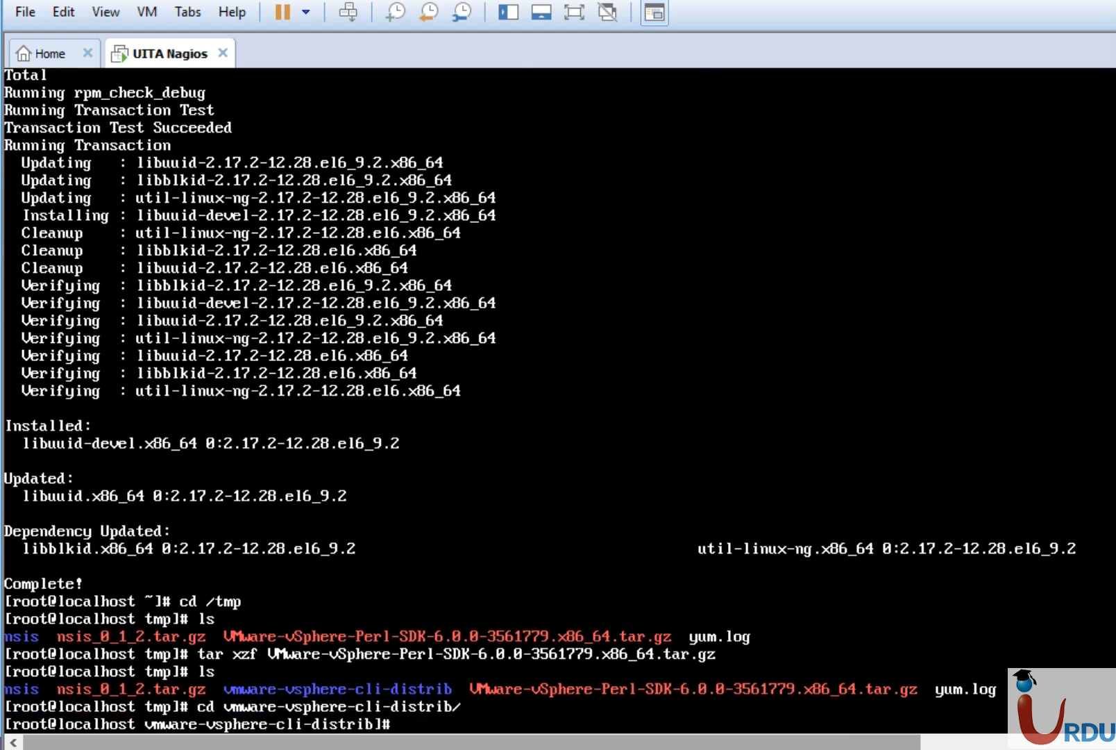
type("ls")
key("Return")
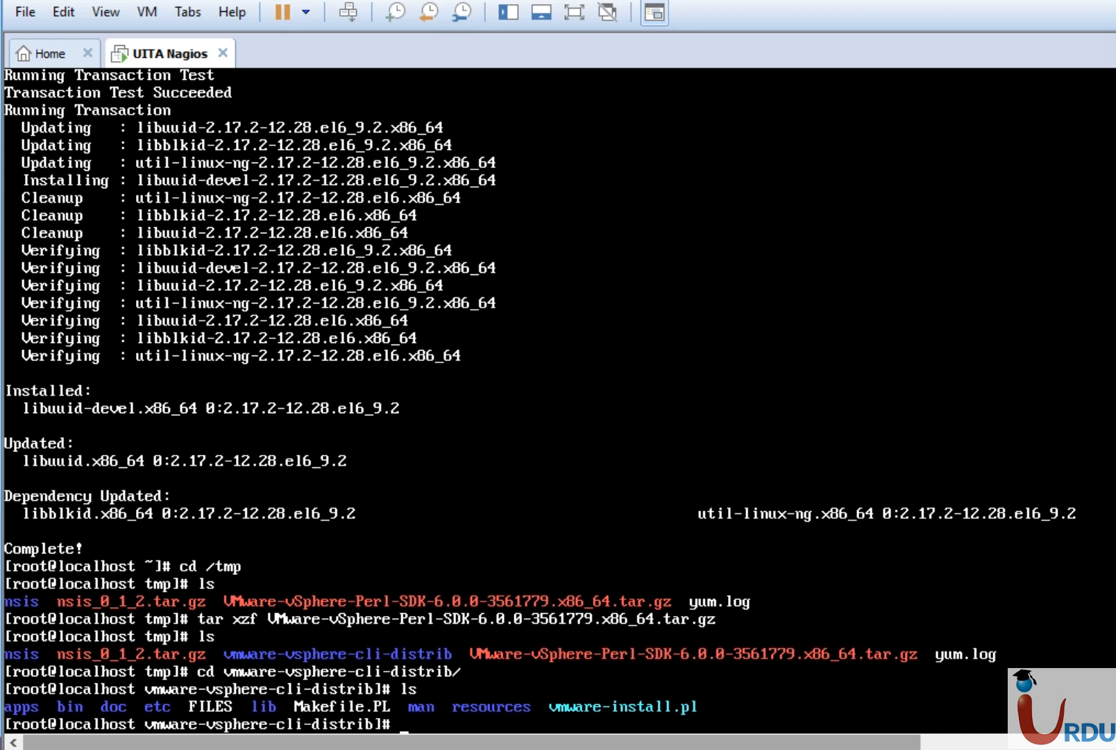
key("alt+Tab")
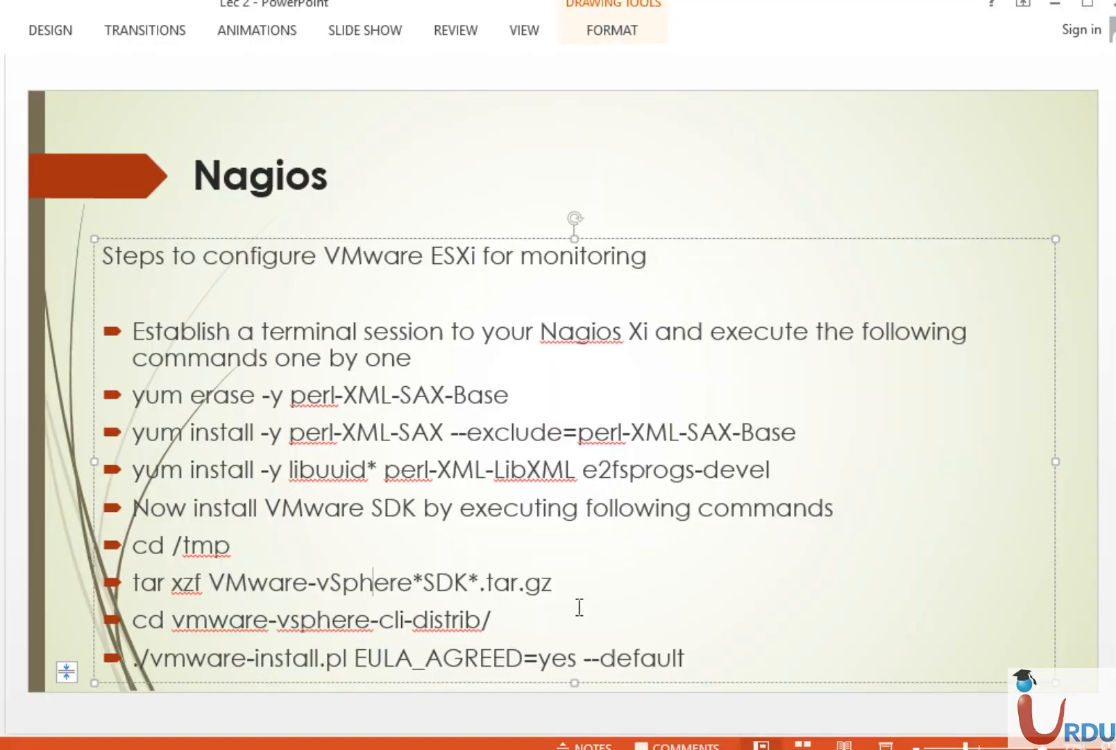
Review the 'cd vmware-vsphere-cli-distrib/' and './vmware-install.pl' lines, then return to the UITA Nagios console.
left_click(521, 620)
double_click(242, 627)
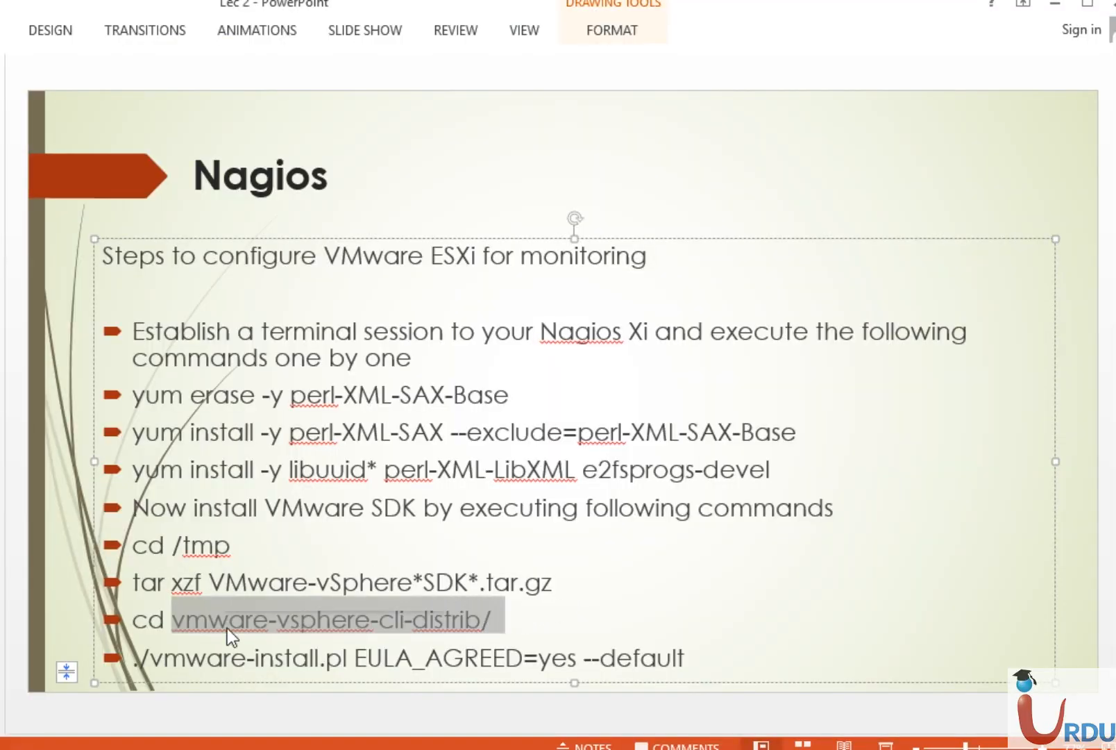
left_click(230, 630)
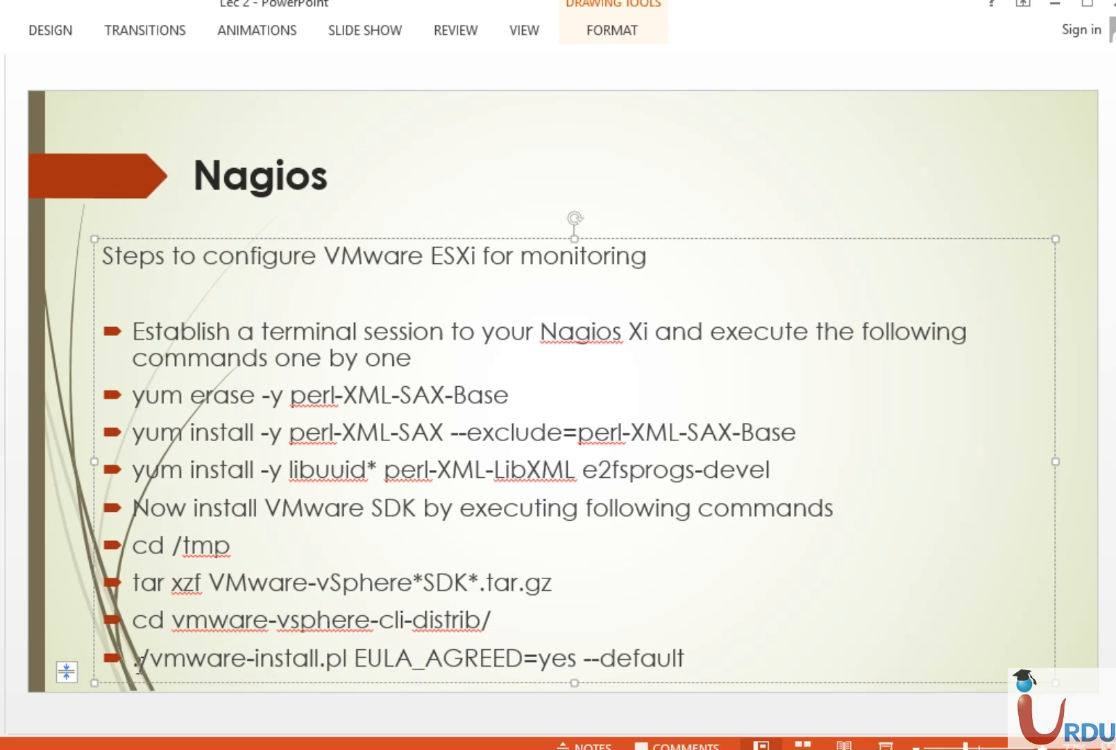
left_click_drag(133, 658, 247, 659)
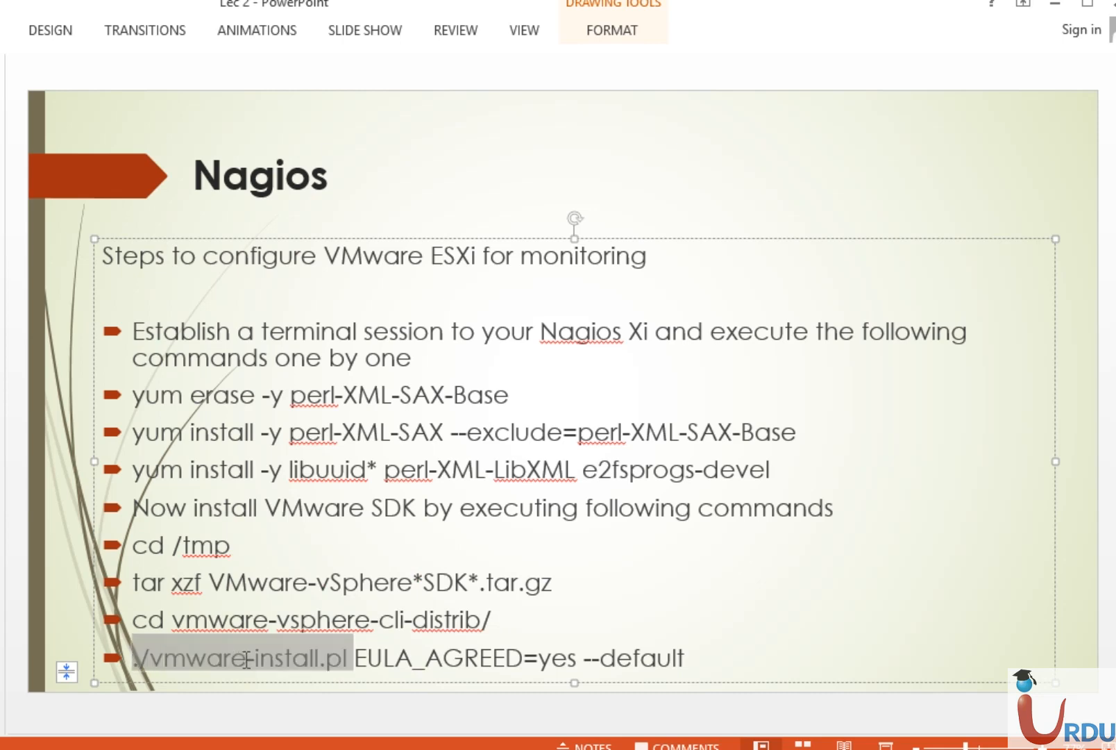
left_click(704, 625)
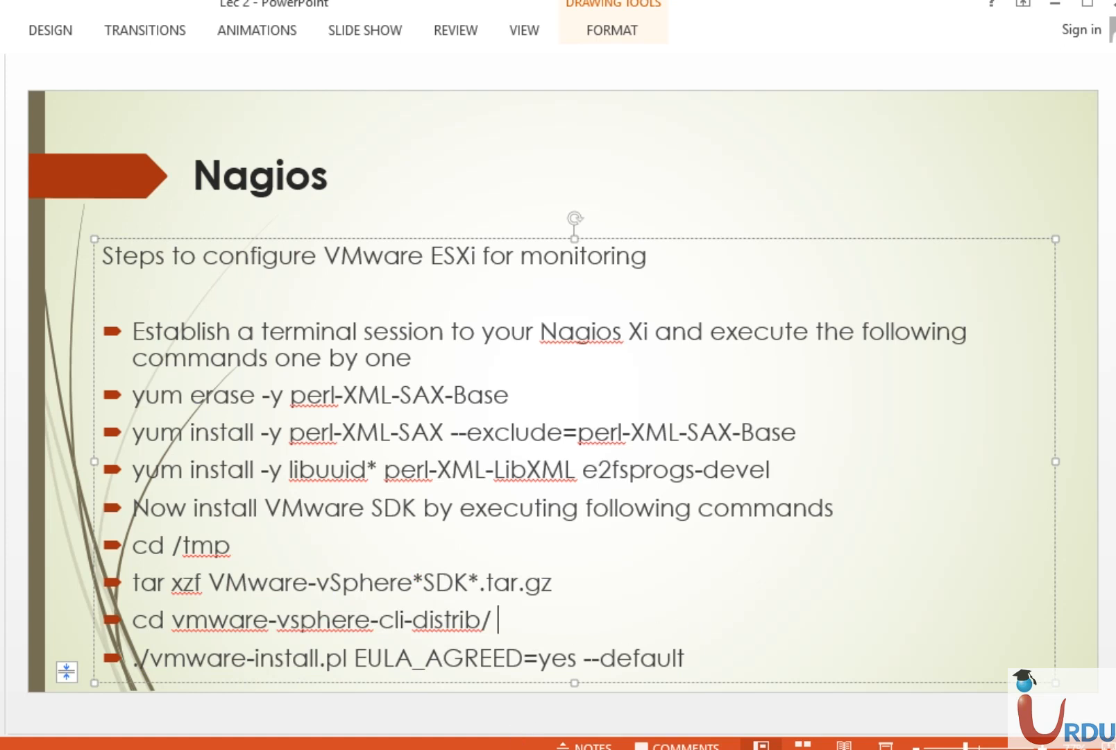
left_click(481, 749)
left_click(541, 672)
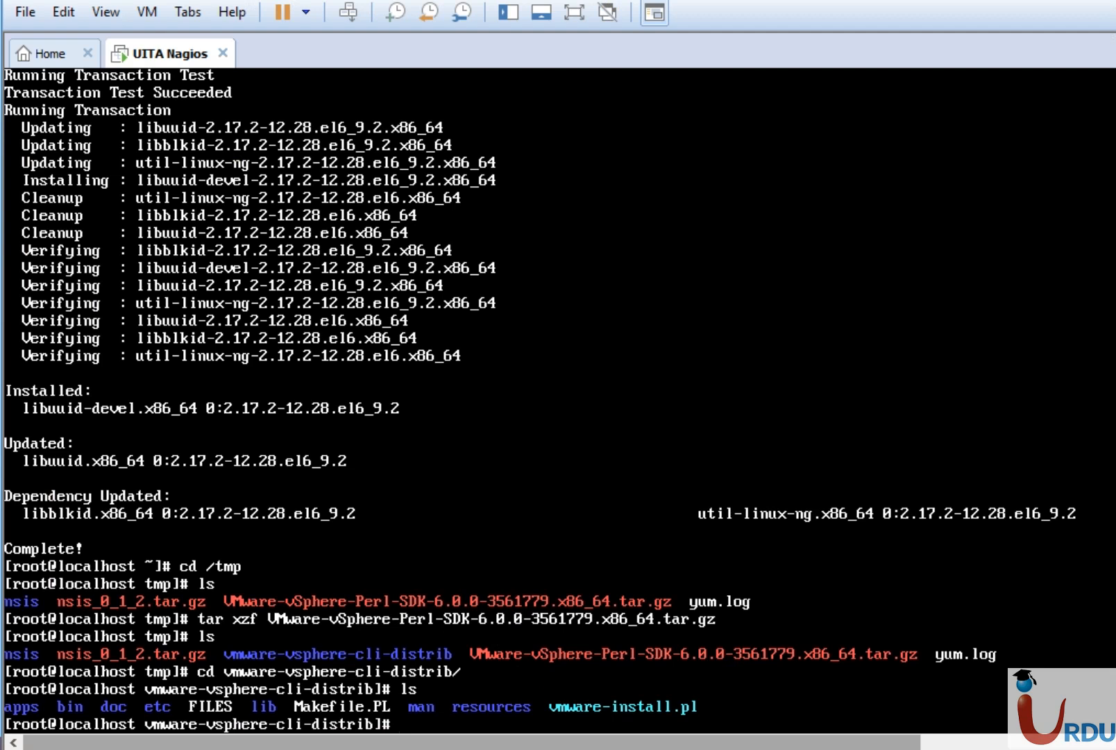
Run ./vmware-install.pl EULA_AGREED=yes --default to install vSphere CLI and the Perl SDK.
type("/vm")
key("Tab")
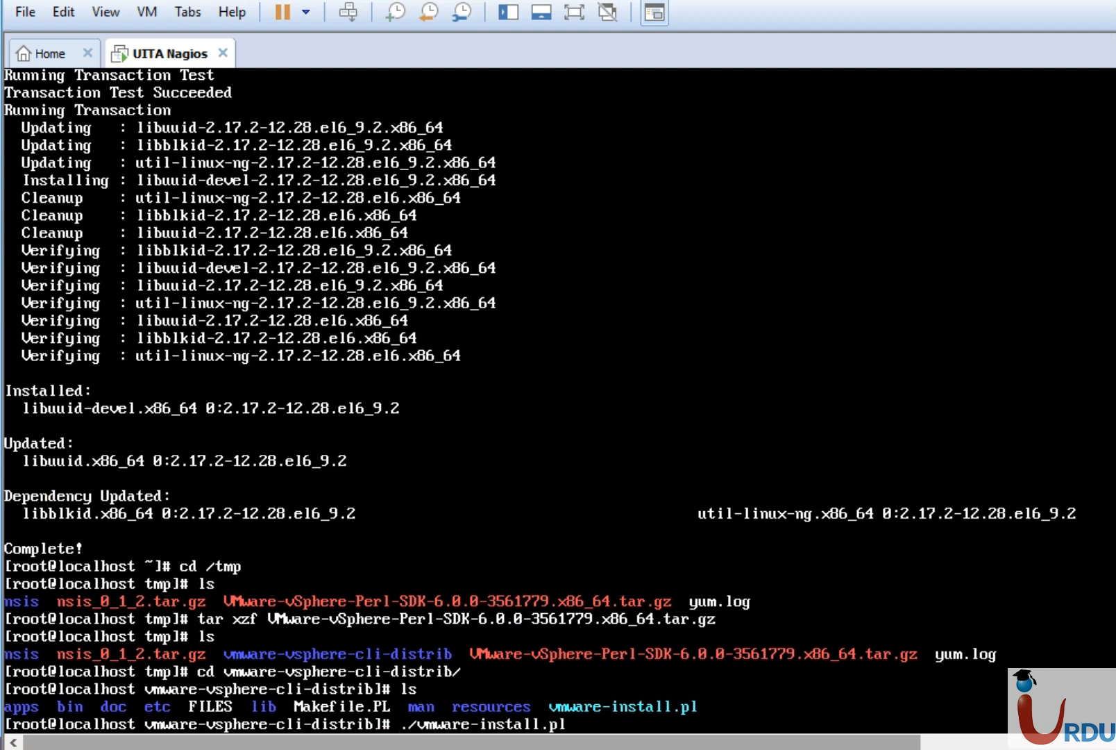
type("EULA_AGREEE")
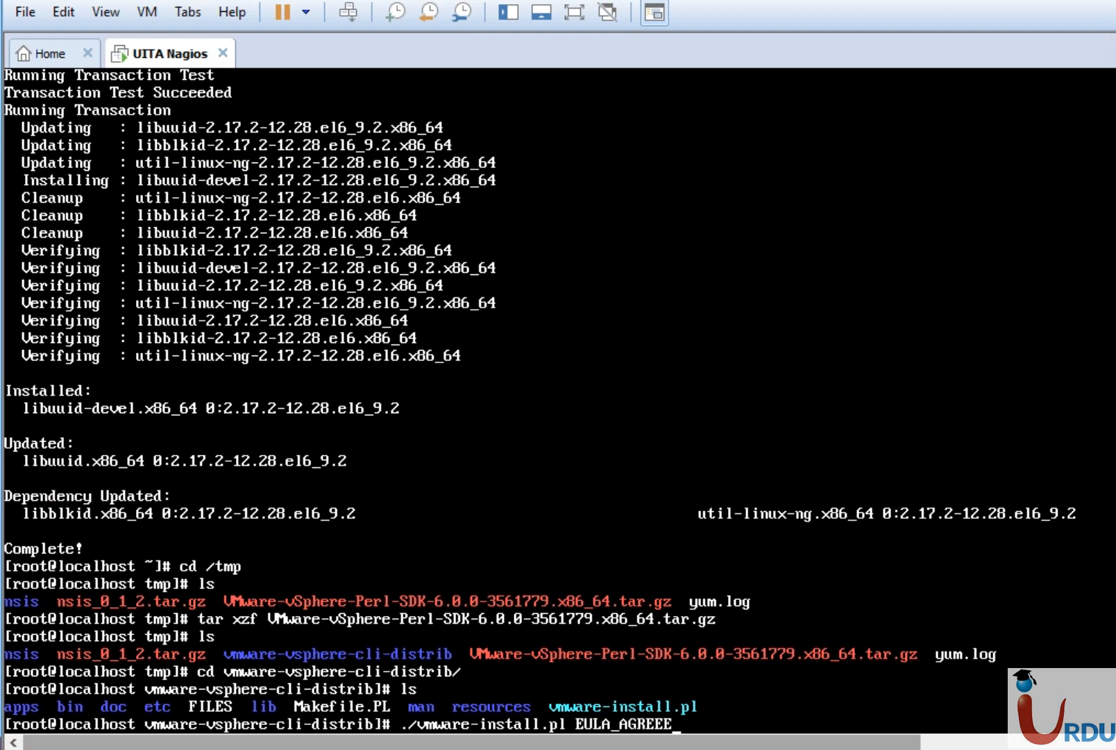
key("BackSpace")
type("D=yes --defau")
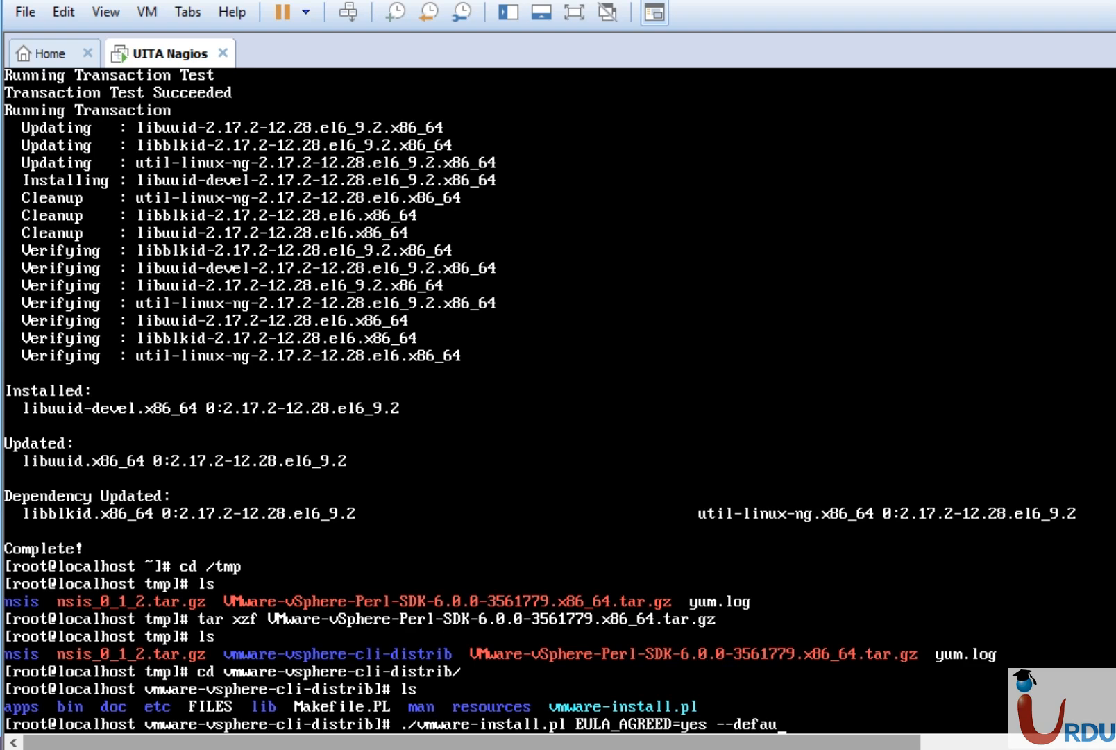
type("lt")
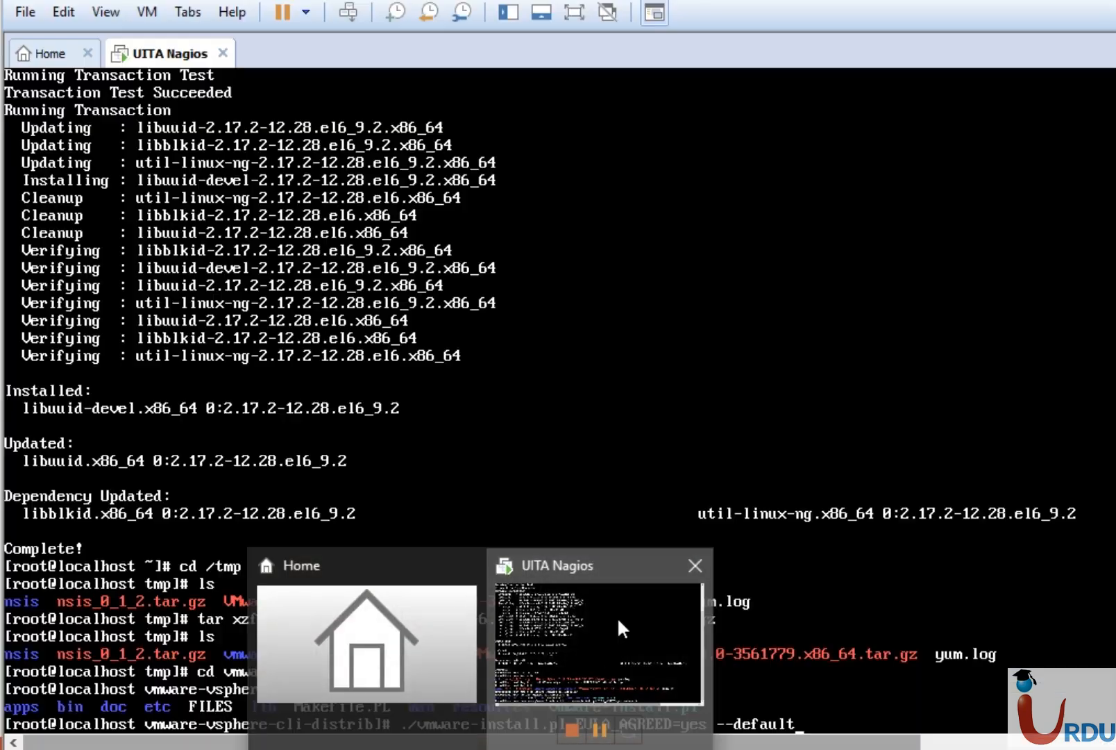
left_click(623, 629)
key("Return")
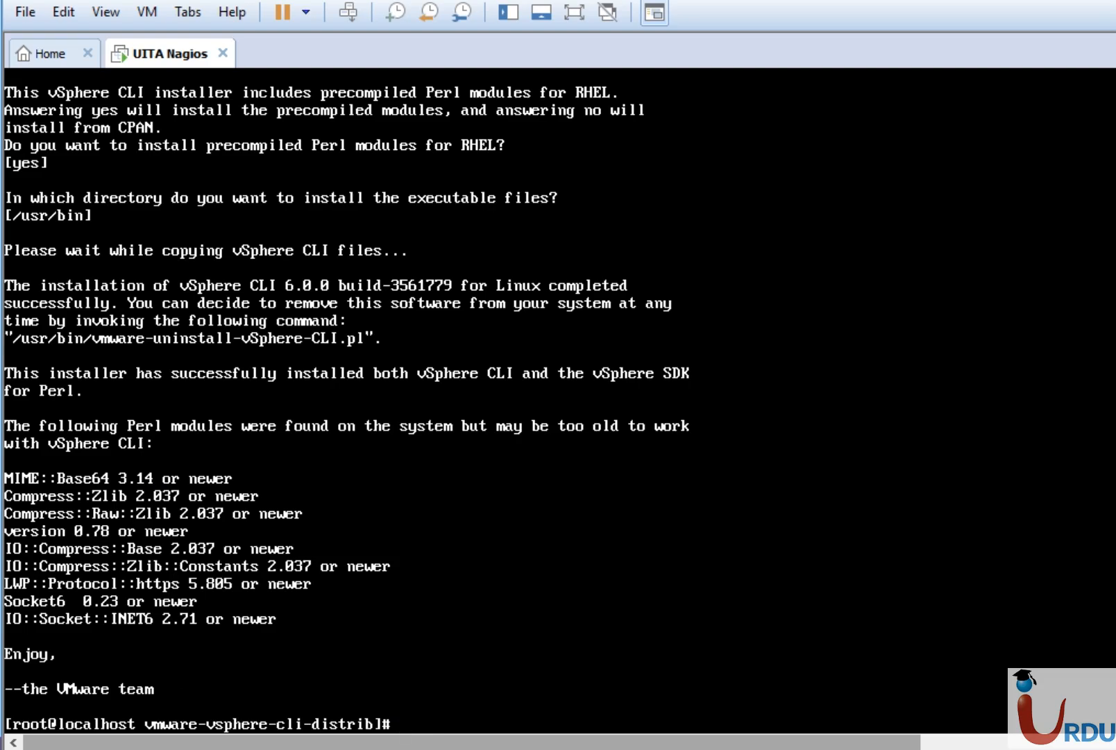
In Nagios XI, open the VMware wizard from the uncategorized Configuration Wizards list.
left_click(430, 749)
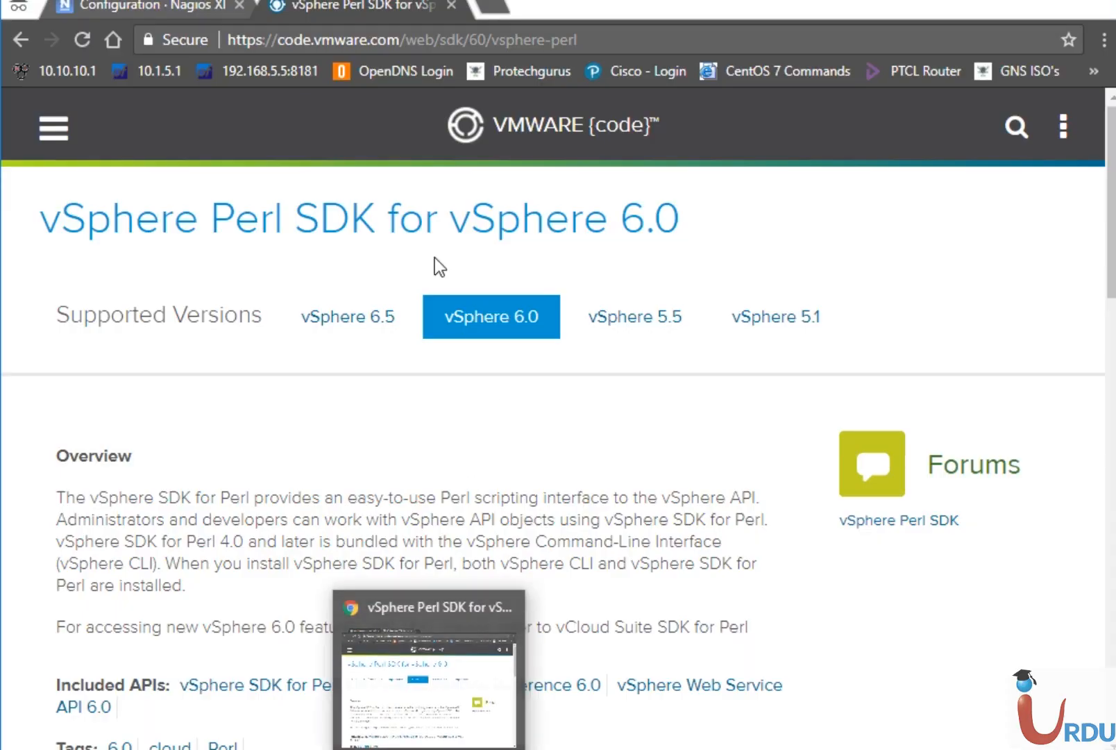
left_click(165, 8)
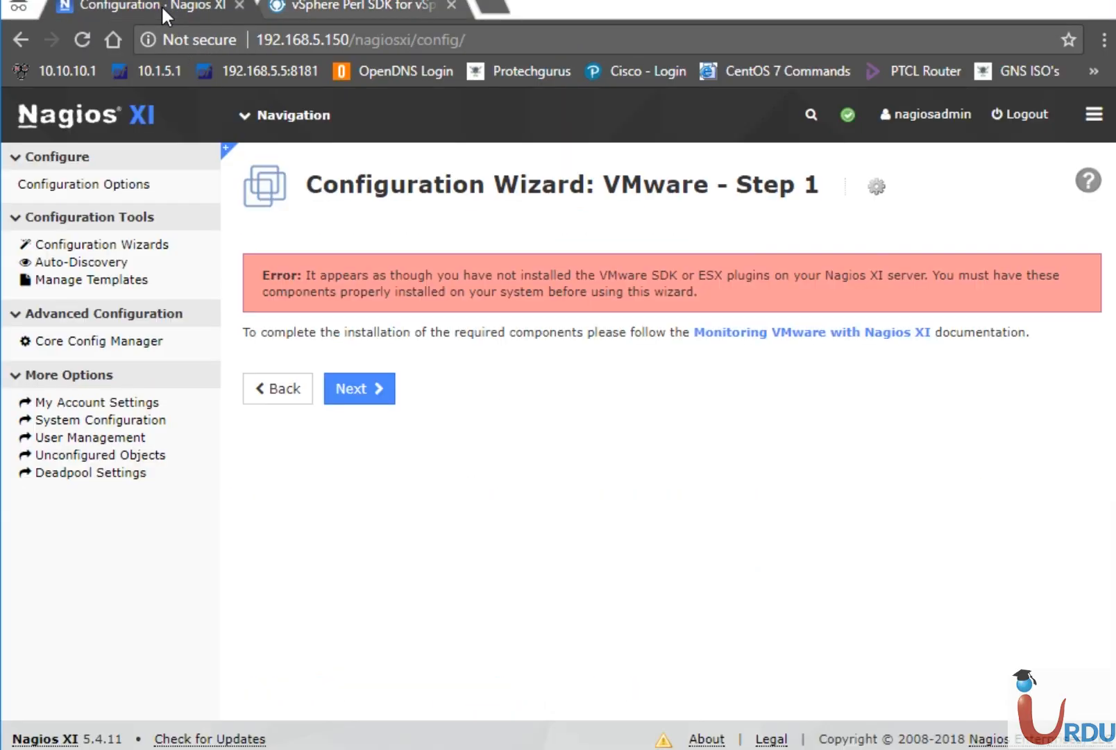
left_click(272, 390)
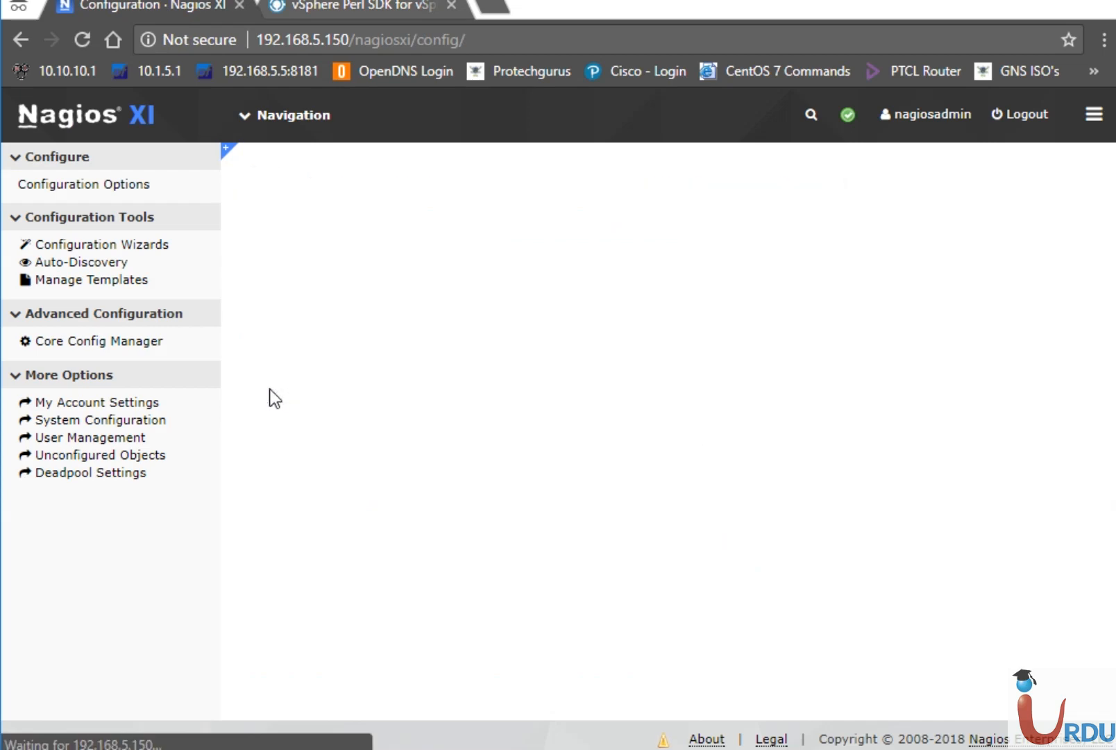
mouse_move(276, 129)
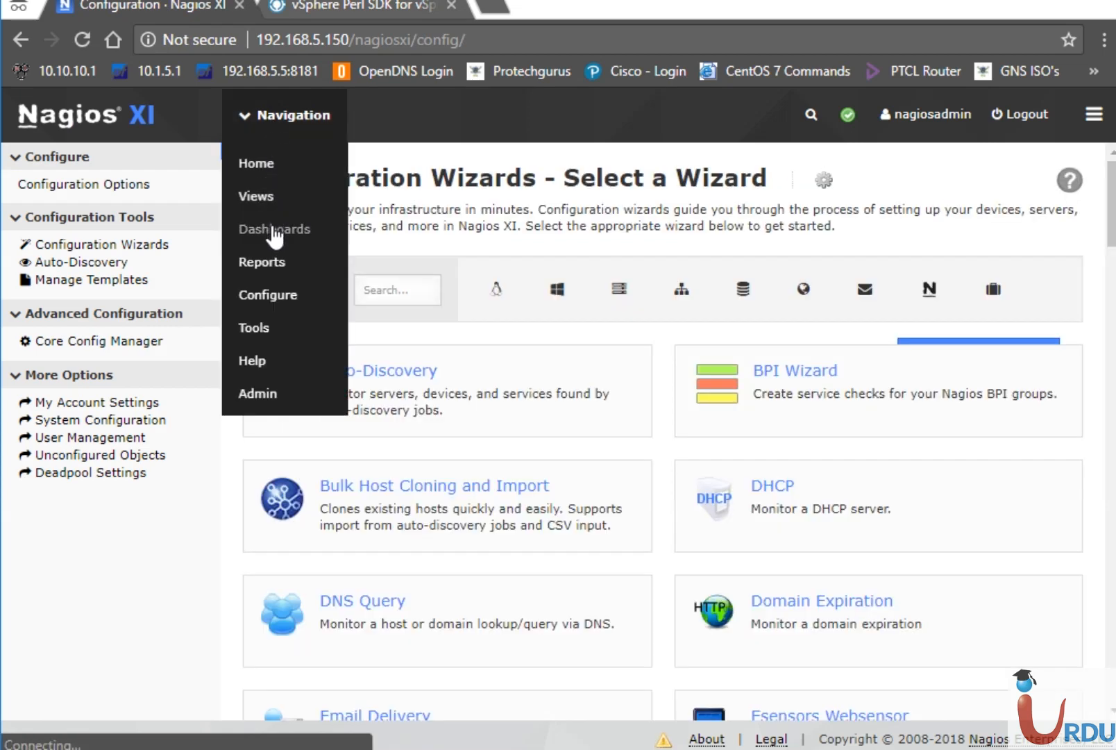
left_click(993, 289)
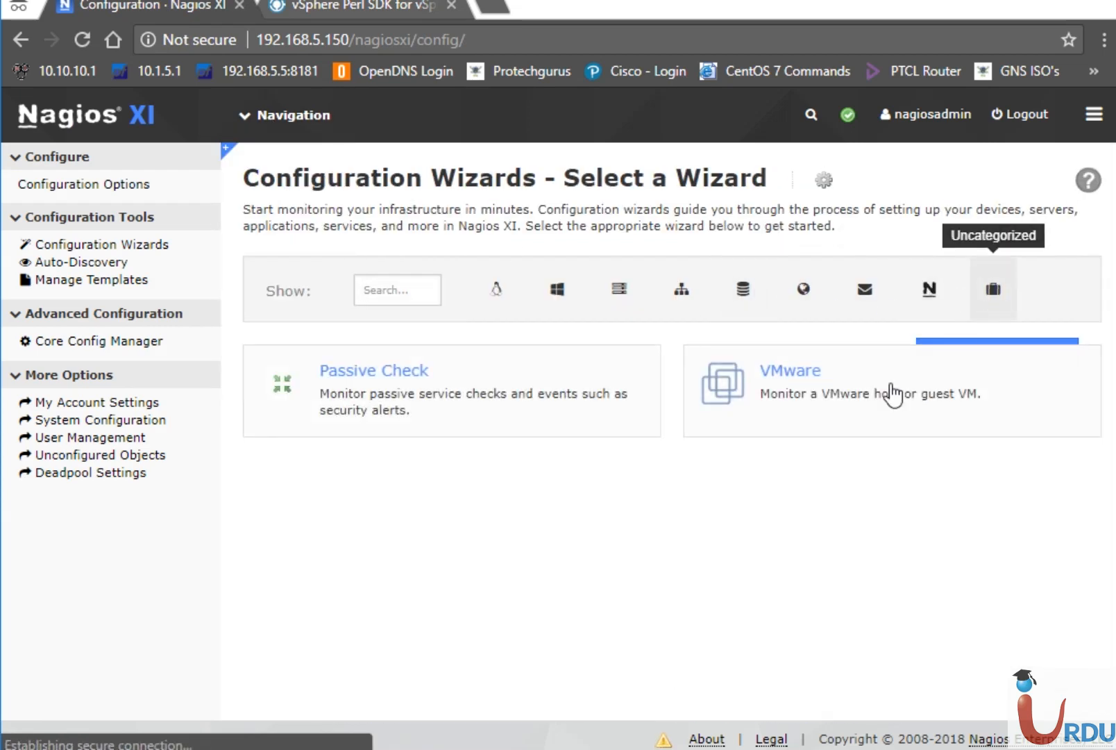
left_click(859, 399)
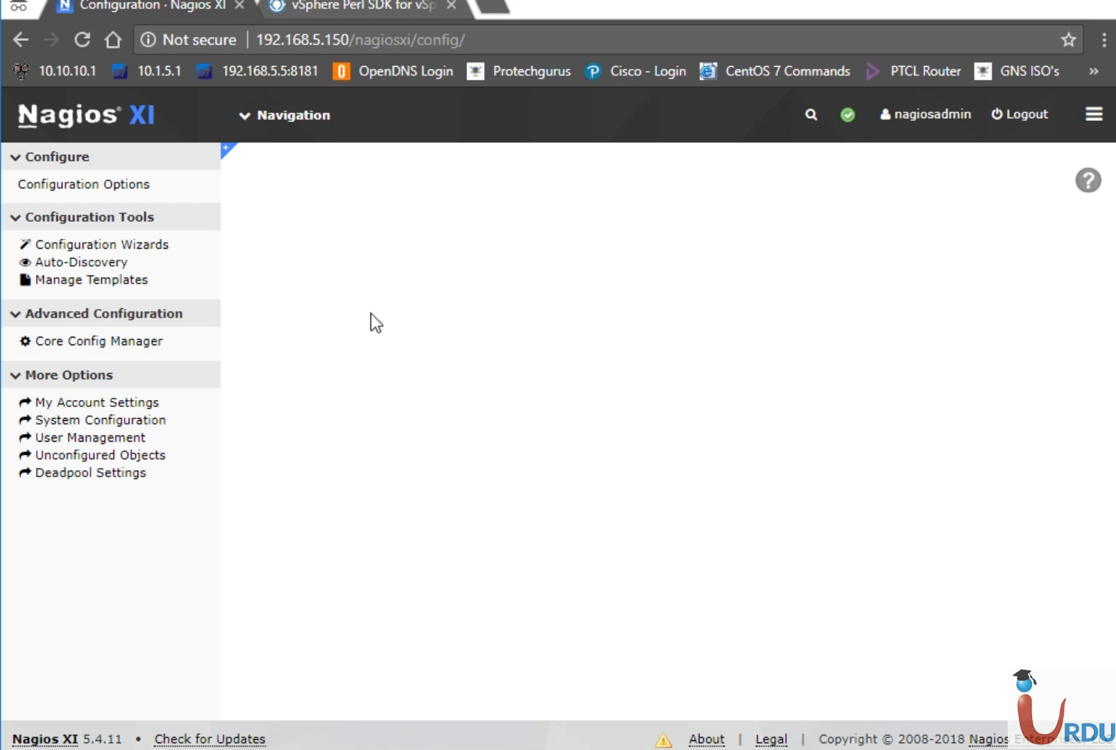
Reload the page and restart the VMware wizard from the uncategorized wizards.
left_click(83, 41)
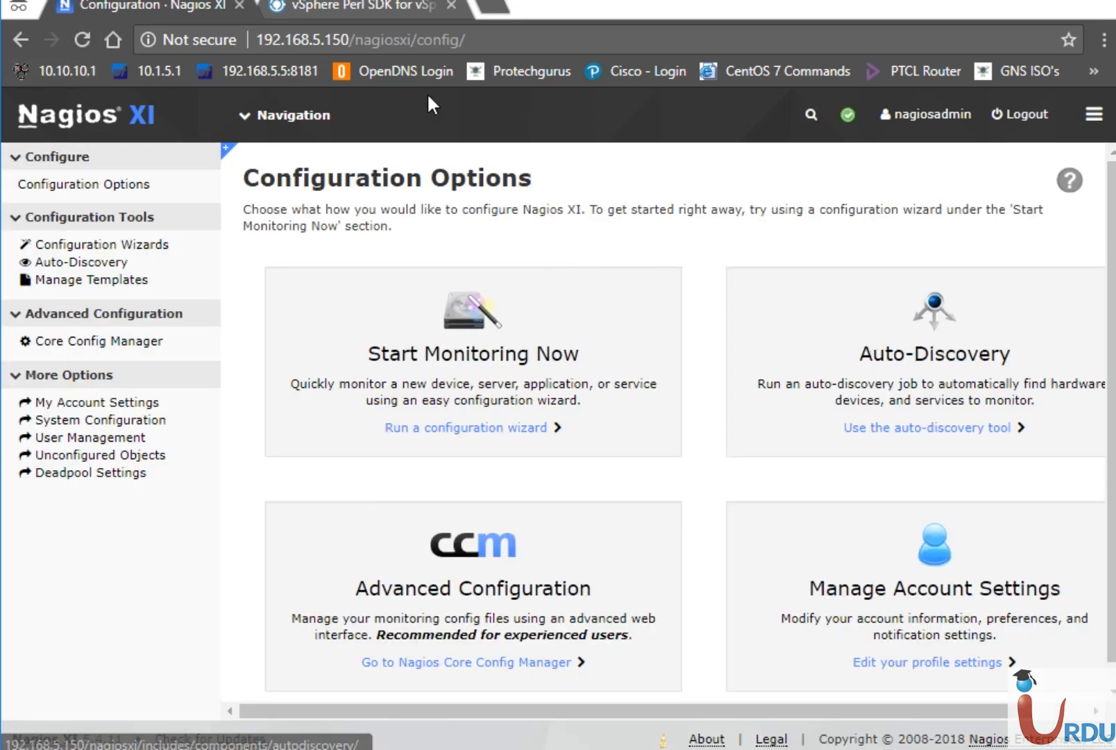
left_click(102, 245)
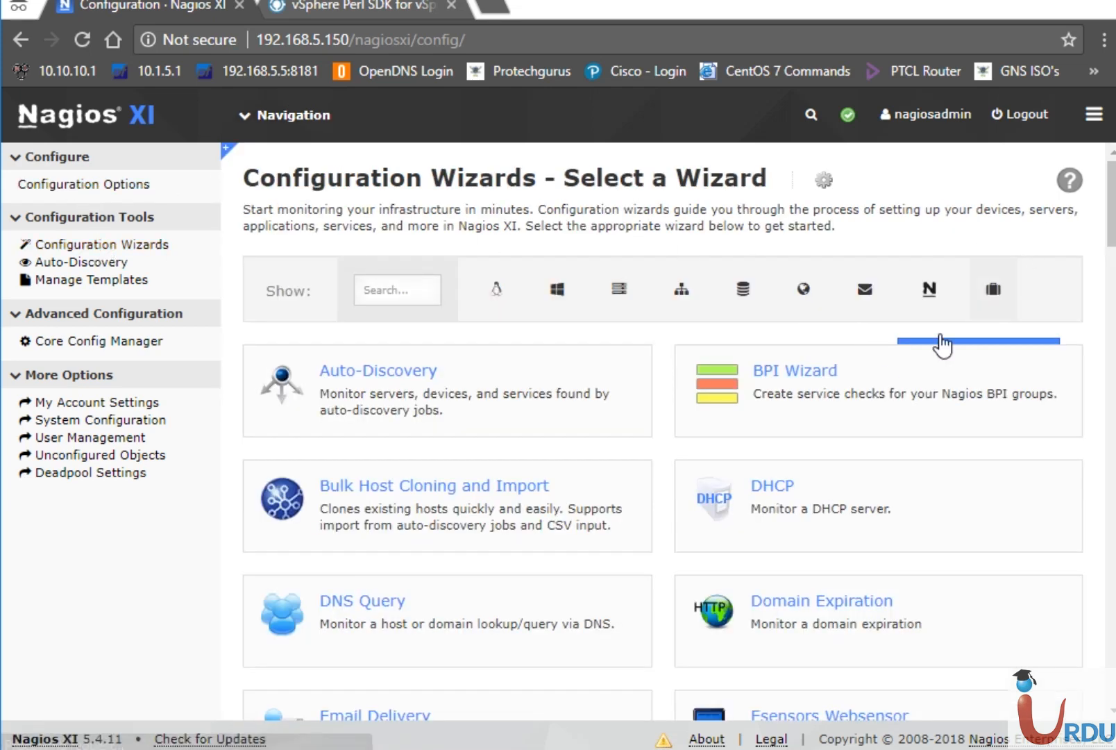
left_click(993, 289)
left_click(844, 363)
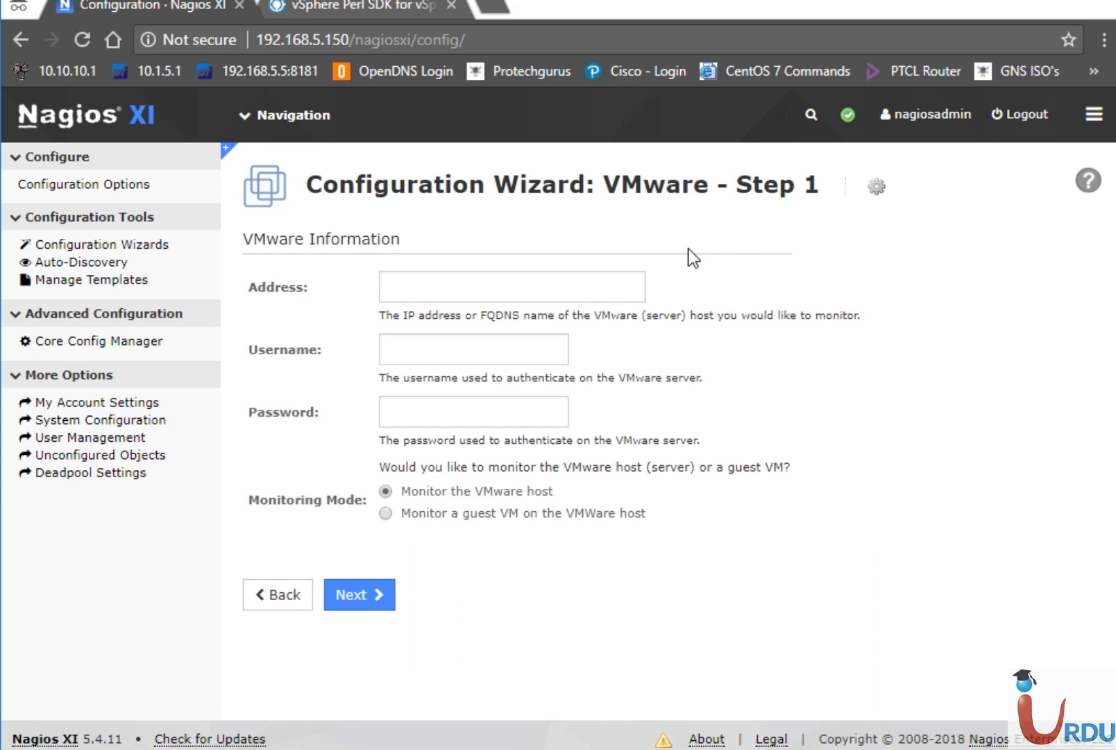
Enter address 192.168.5.10, username root and the host's password in the VMware wizard.
left_click(578, 288)
type("192")
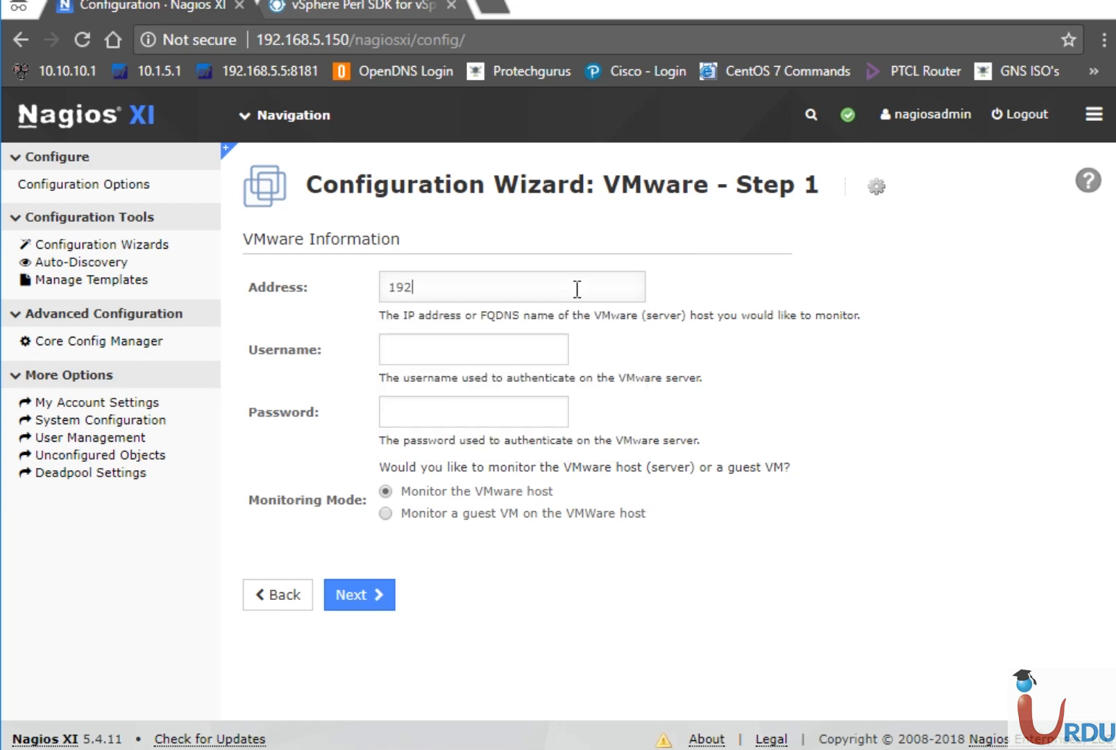
type(".168.5.10")
left_click(501, 348)
type("root")
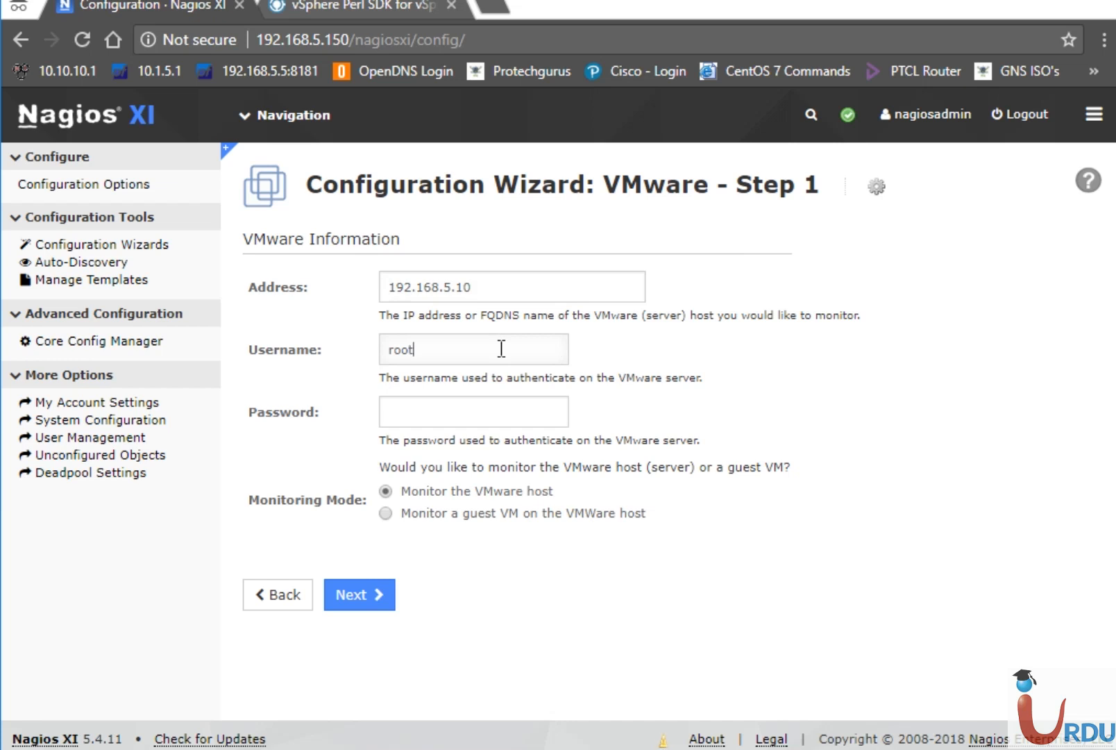
key("Tab")
type("*************")
Go to the host details step and rename the host to 'UITA ESXi'.
left_click(362, 594)
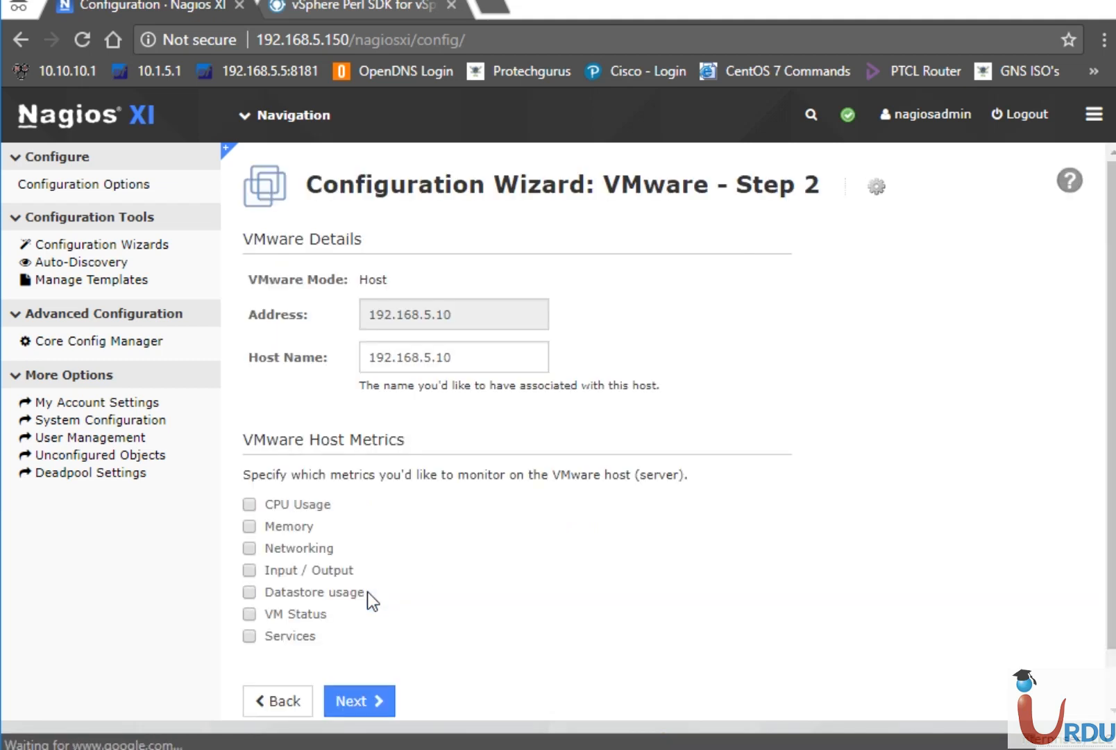
left_click(485, 356)
key("ctrl+a")
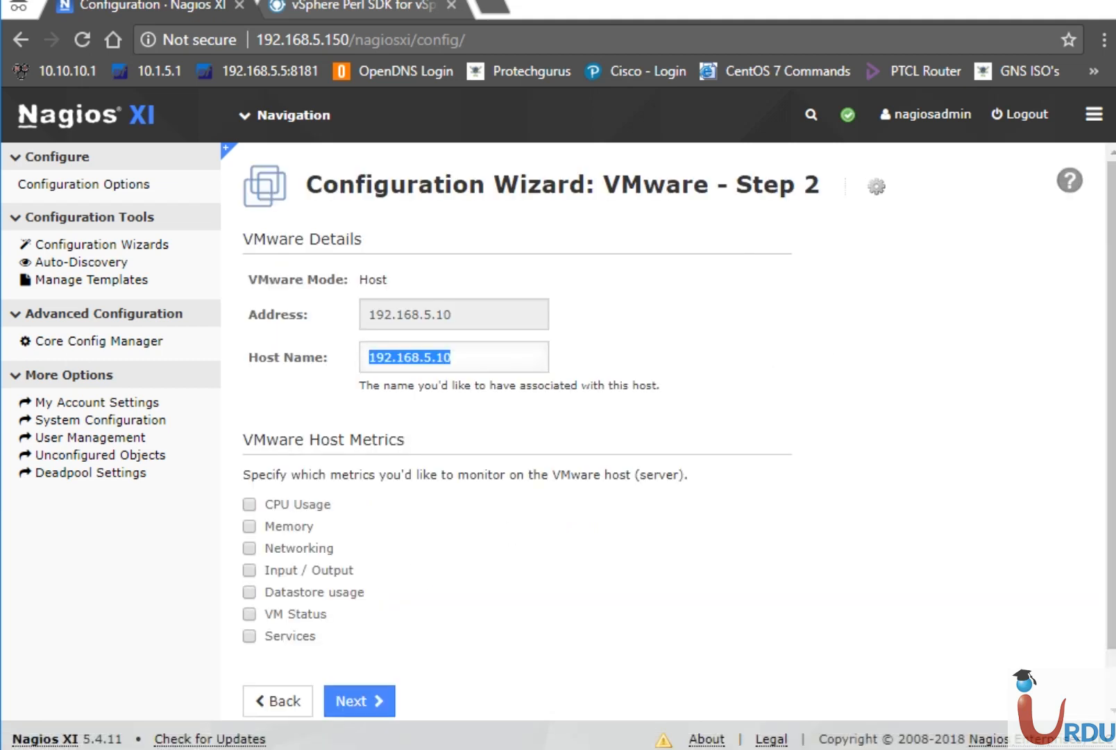
type("UI")
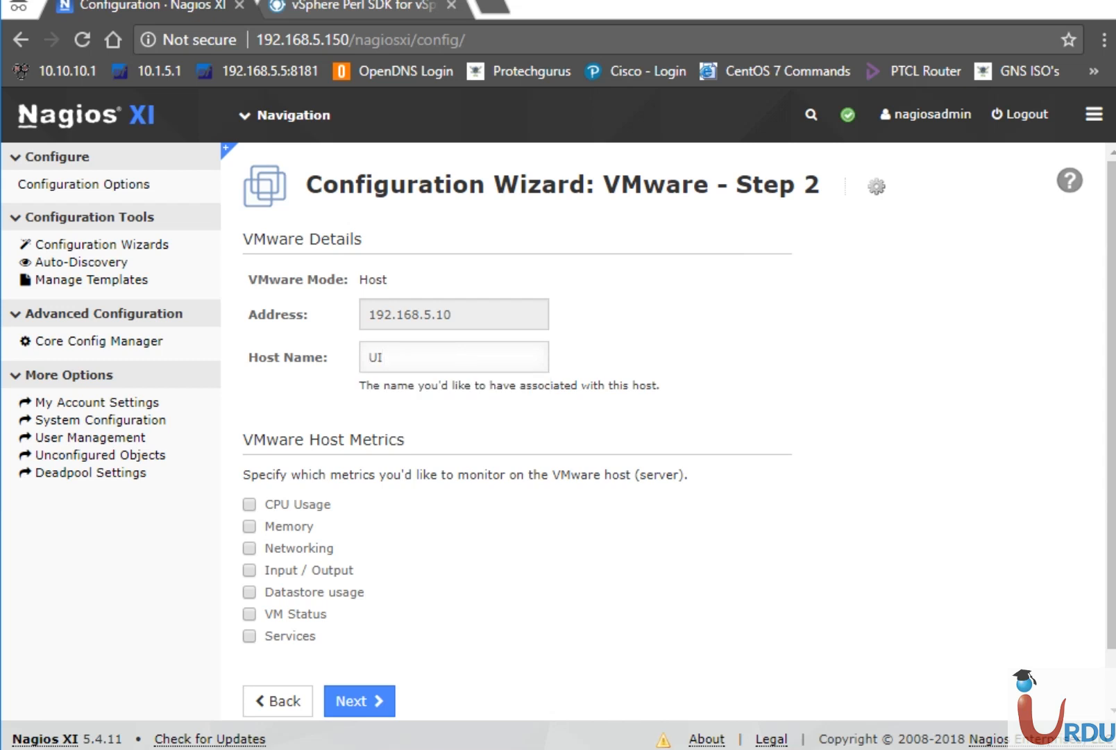
key("BackSpace")
key("BackSpace")
type("UITA ESXi")
Select all VMware host metrics, including CPU Usage, Memory, Networking, Input / Output and Services.
left_click(250, 504)
left_click(250, 526)
left_click(250, 549)
left_click(250, 570)
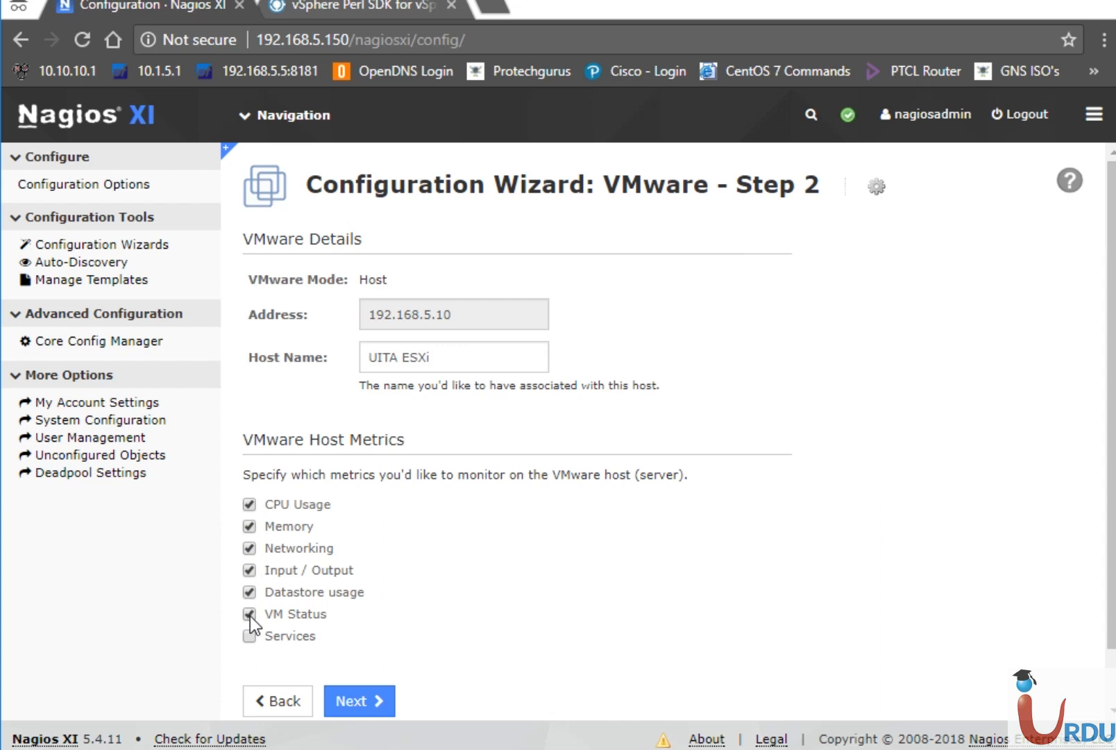
left_click(251, 634)
left_click(357, 700)
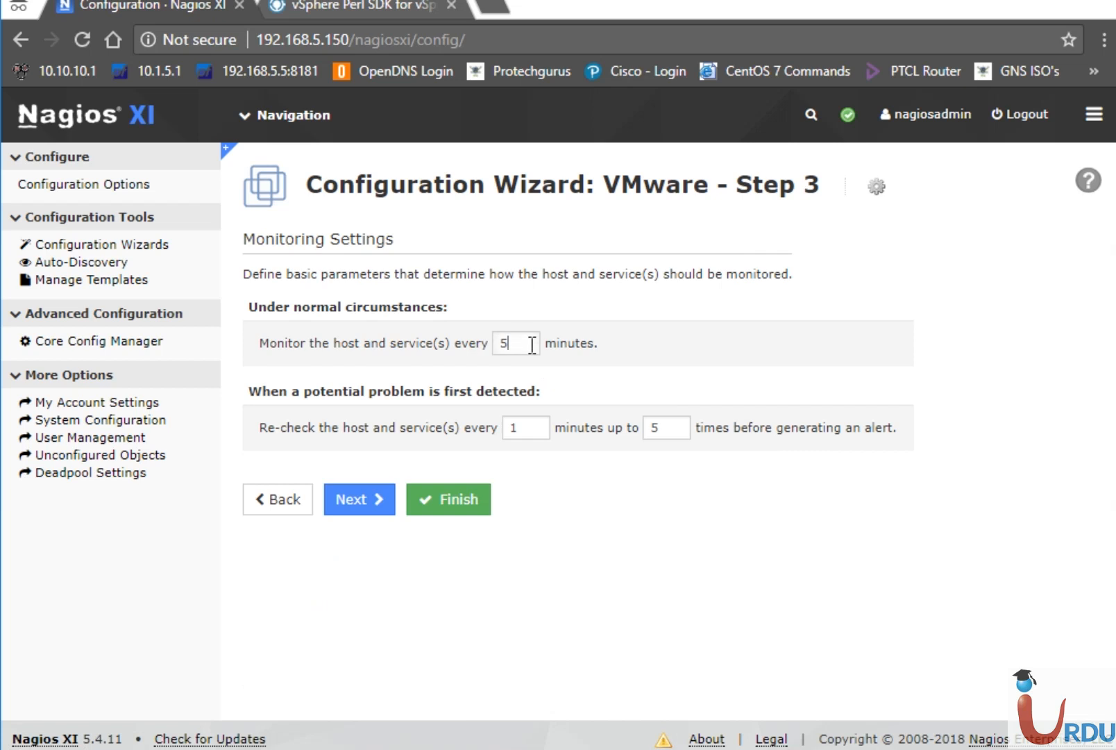
Keep the 5-minute check interval and review the 60-minute repeat notification settings.
double_click(505, 343)
left_click(373, 497)
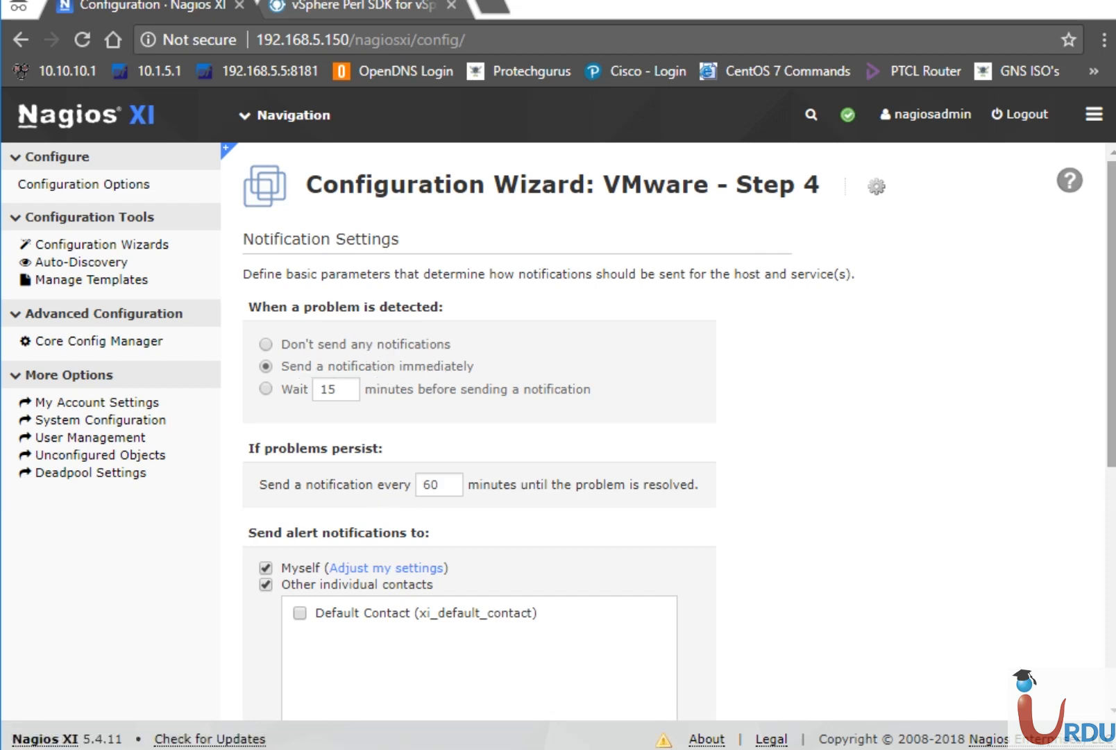
scroll(1113, 352, "down", 2)
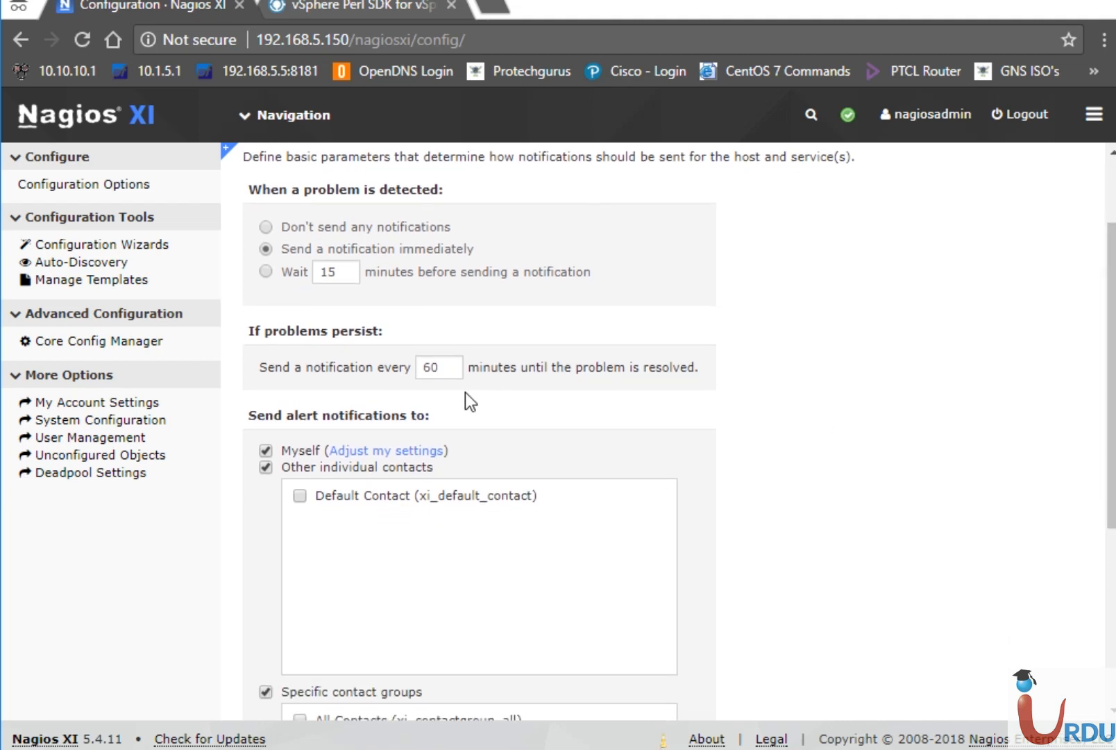
left_click_drag(456, 366, 390, 374)
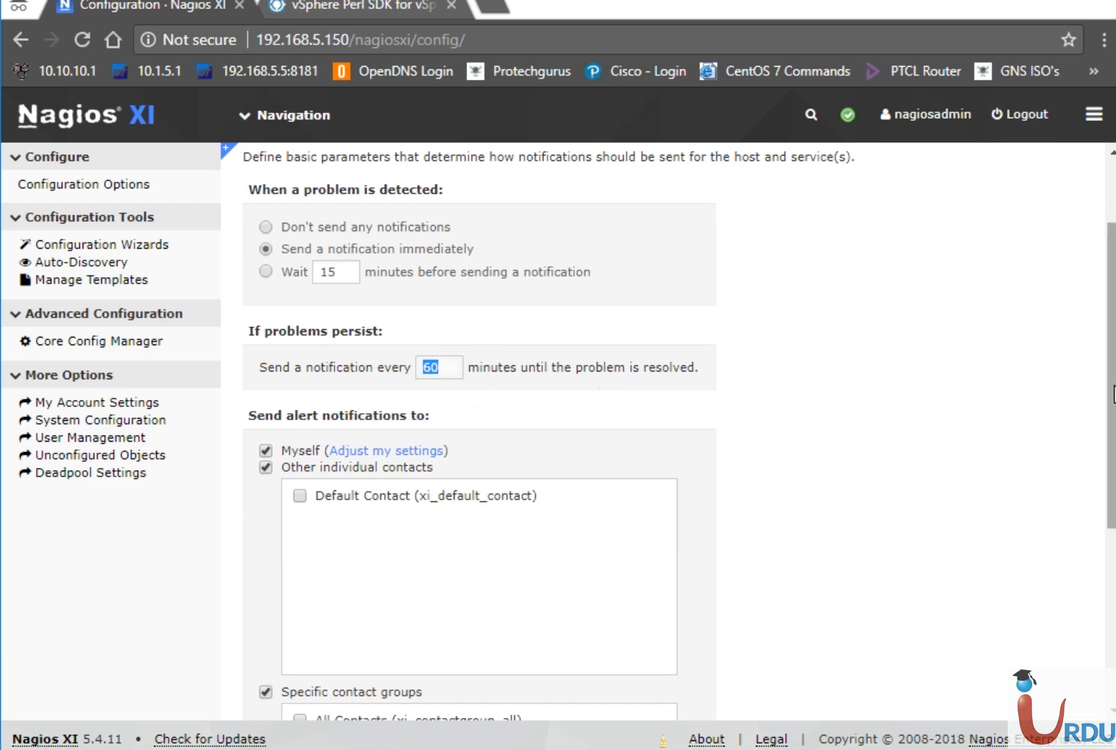
scroll(1112, 409, "down", 1)
scroll(1113, 410, "down", 2)
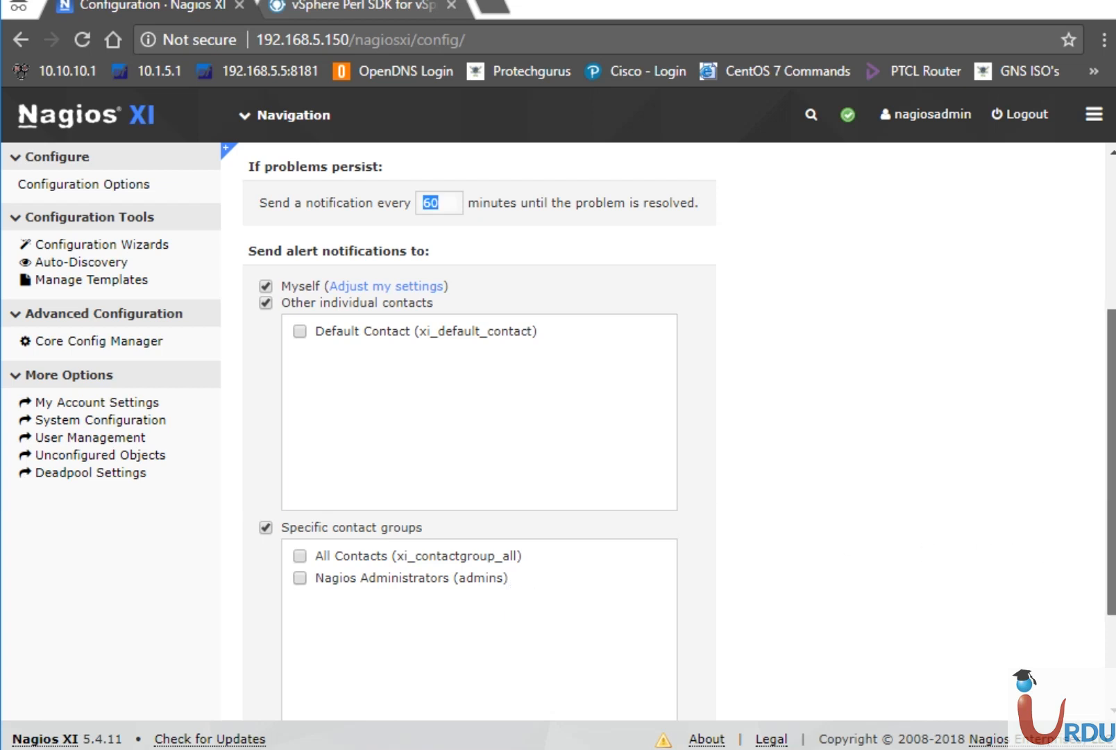
left_click_drag(1110, 592, 1113, 684)
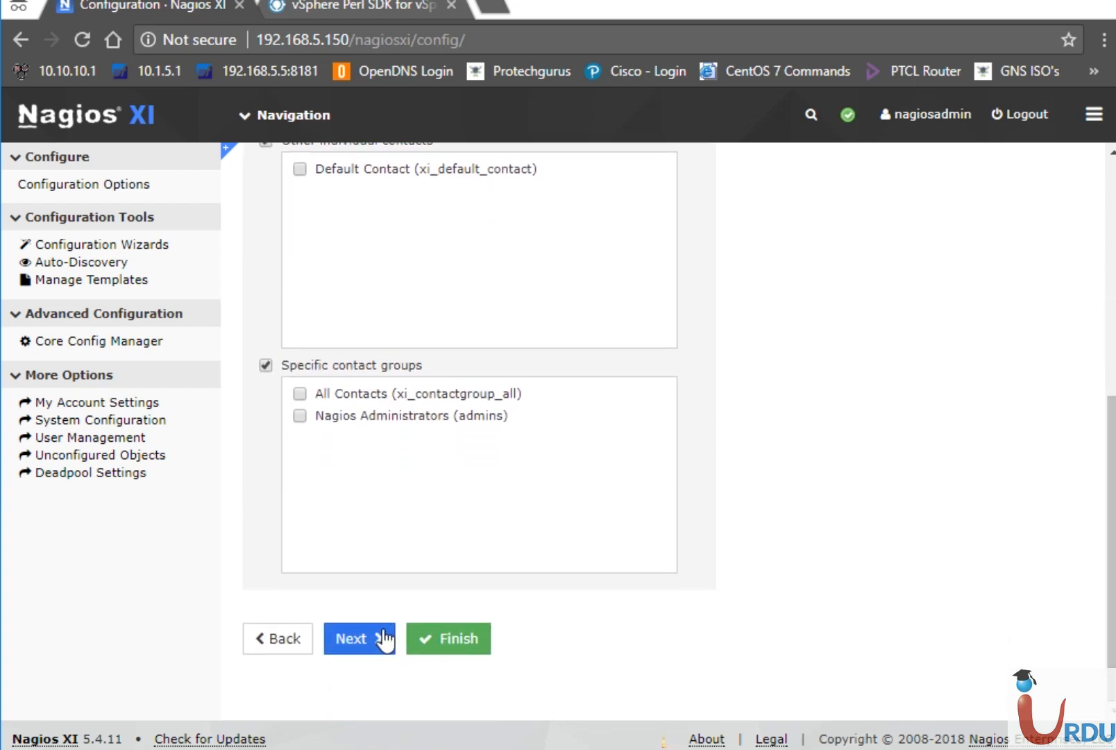
Apply the UITA ESXi wizard configuration and load the Tactical Overview view.
left_click(436, 629)
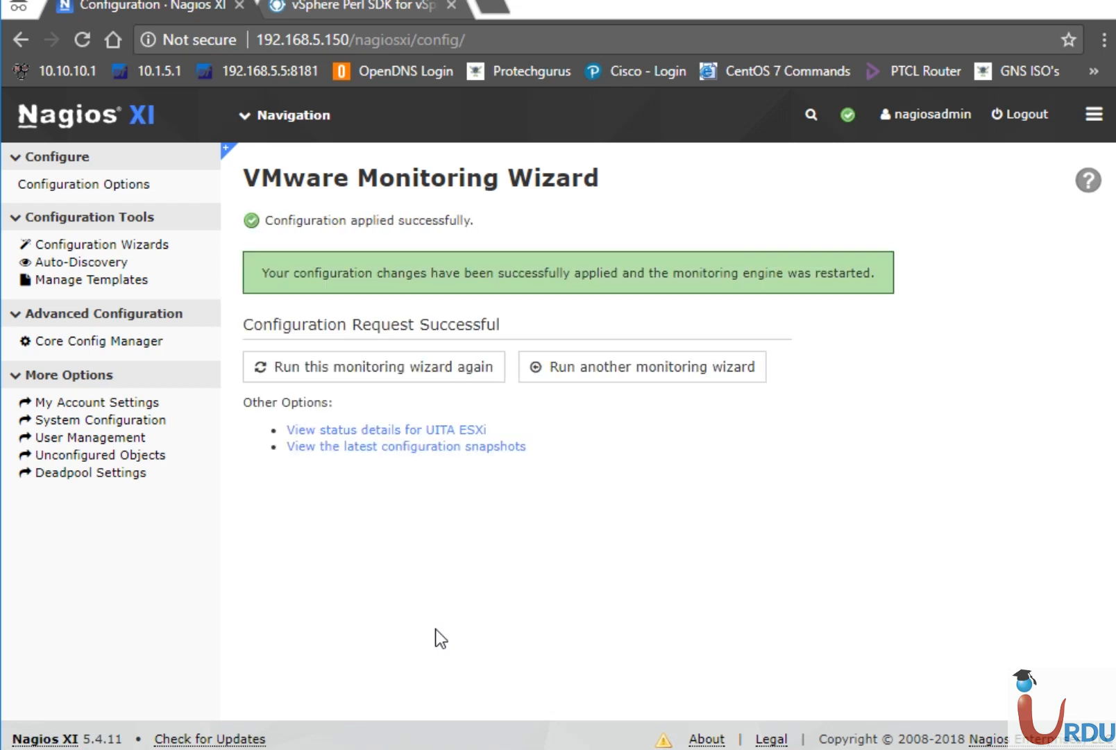
left_click(264, 113)
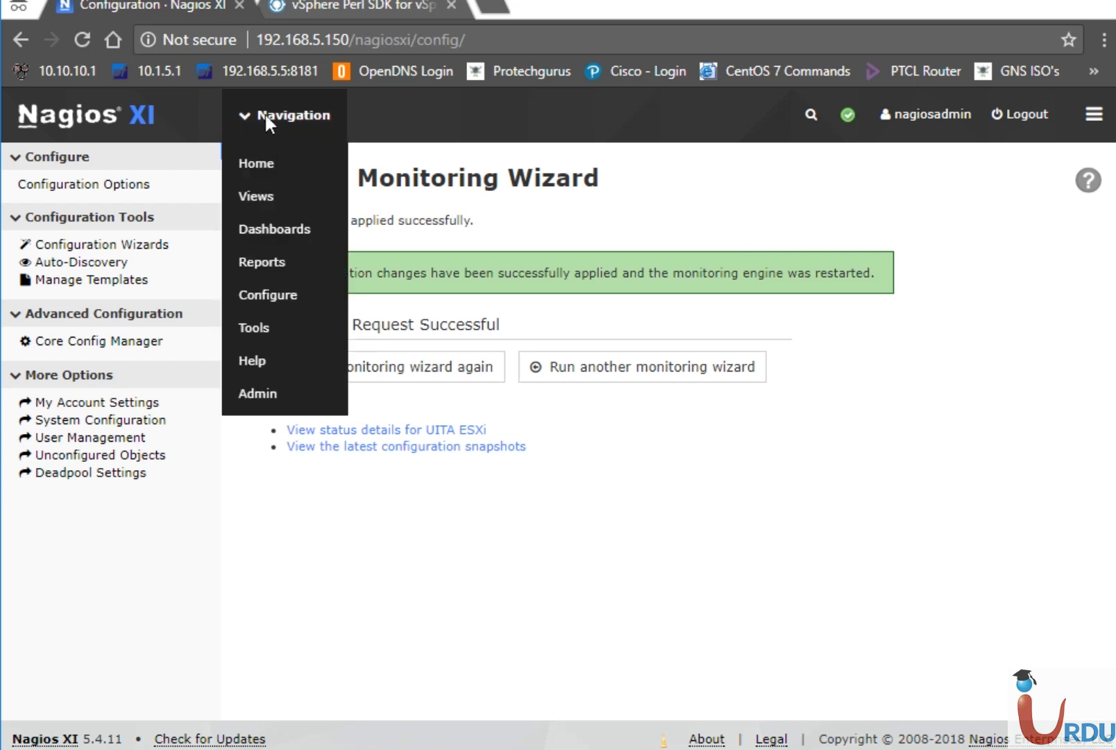
left_click(257, 198)
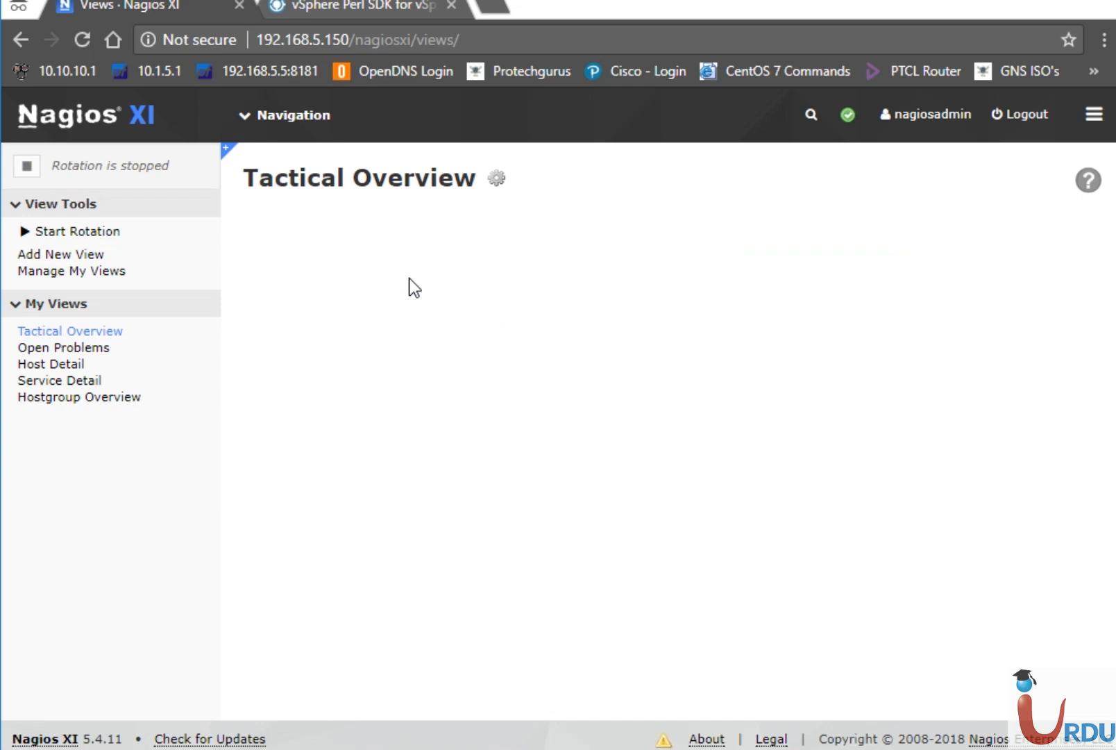
Reload the Tactical Overview via Navigation > Views, then bring up the UITA Nagios VM console.
left_click(276, 114)
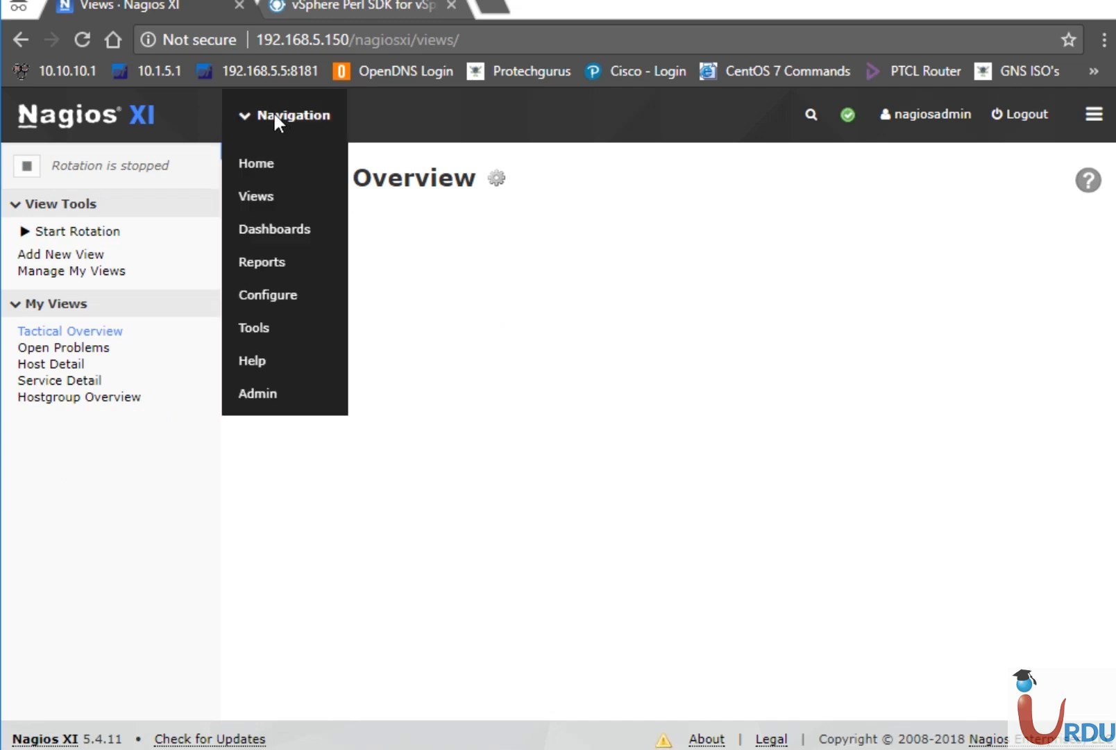
left_click(259, 198)
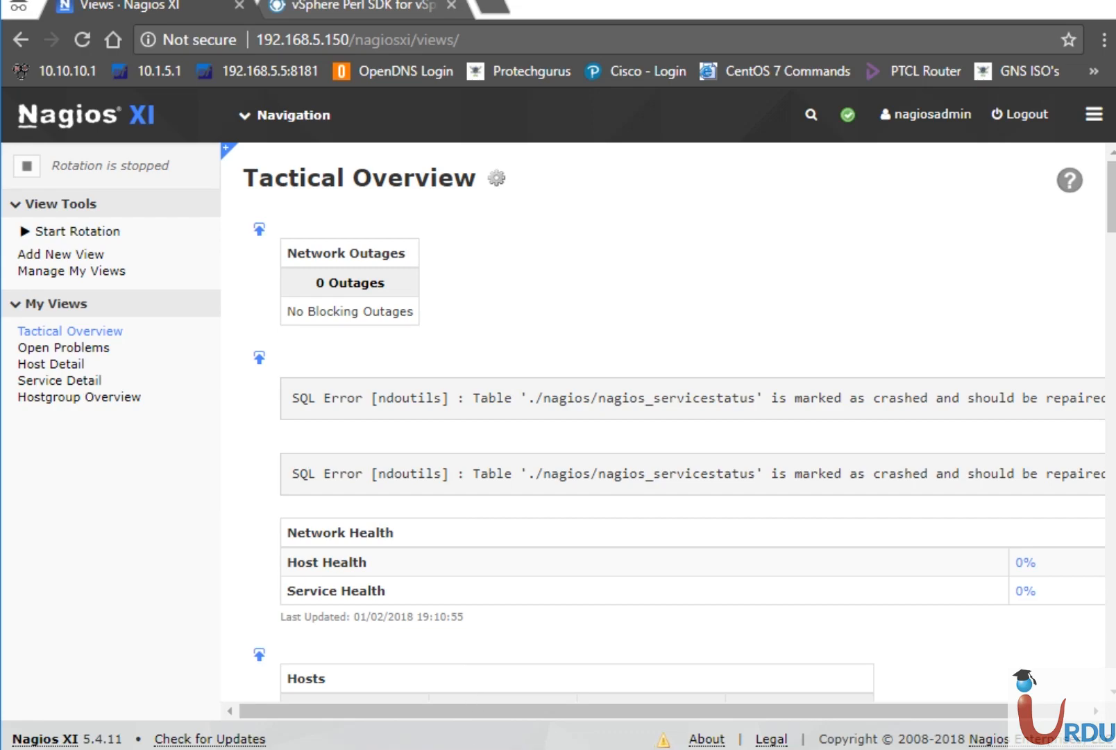
left_click(481, 748)
left_click(574, 595)
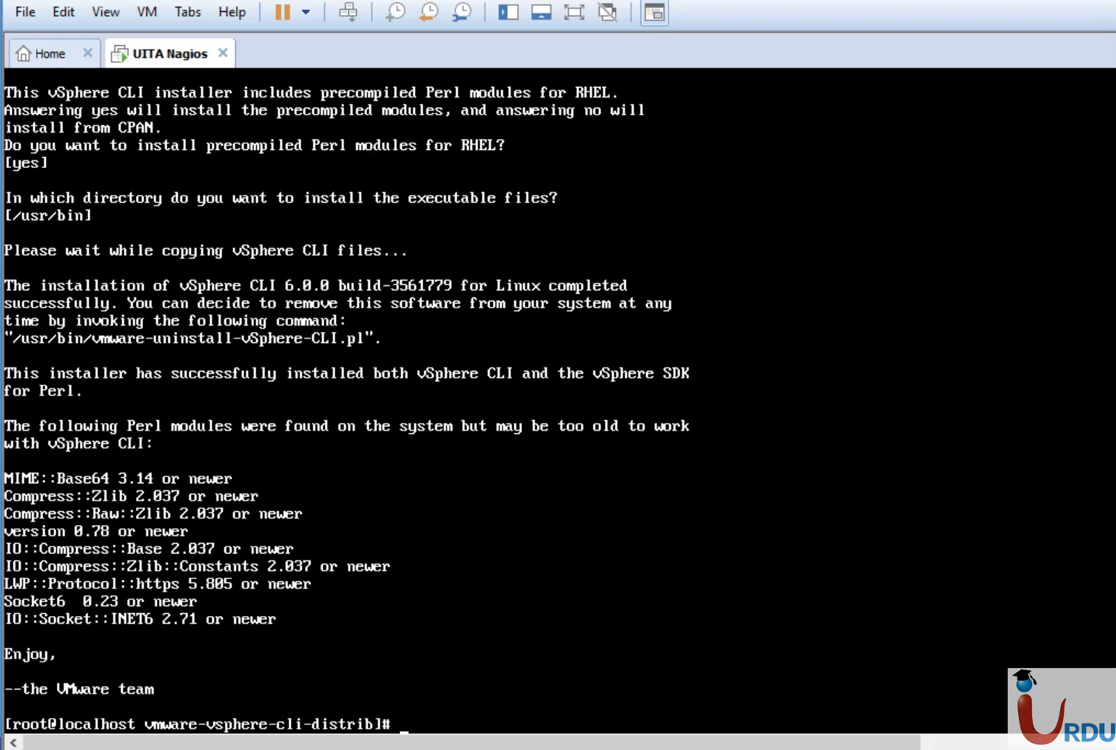
Run cd, then /usr/local/nagiosxi/scripts/repair_databases.sh on the UITA Nagios VM.
type("cd")
key("Return")
type("/us")
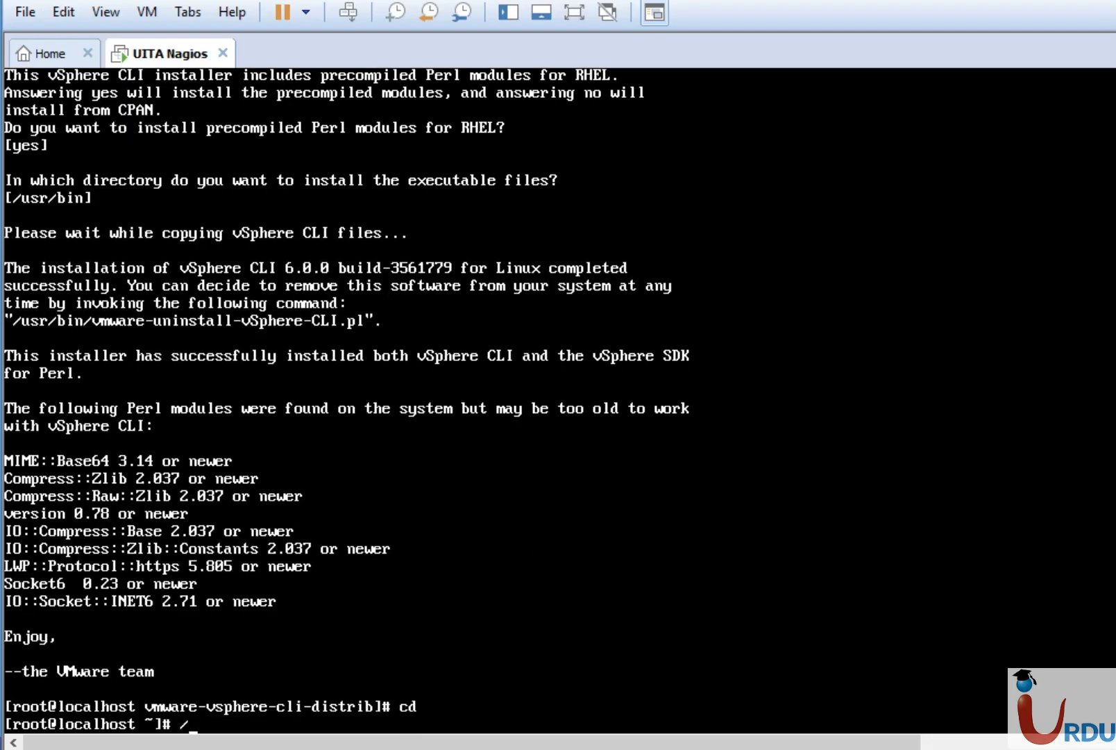
type("r/local/na")
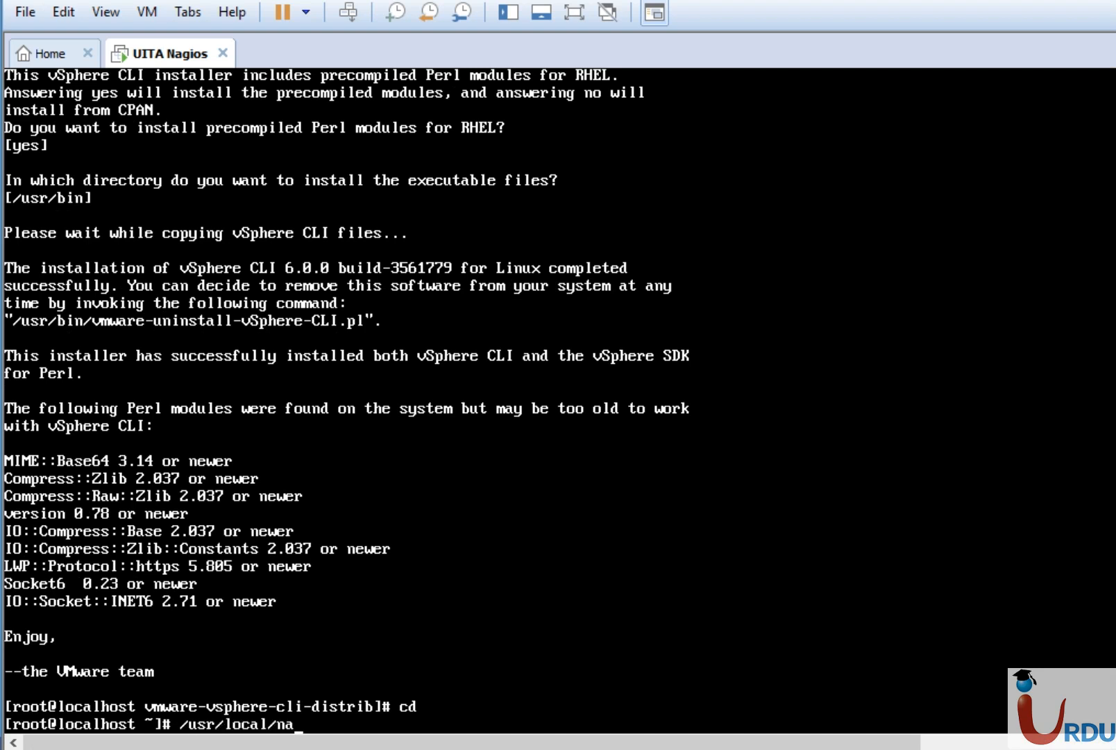
type("giosxi/scr")
key("Tab")
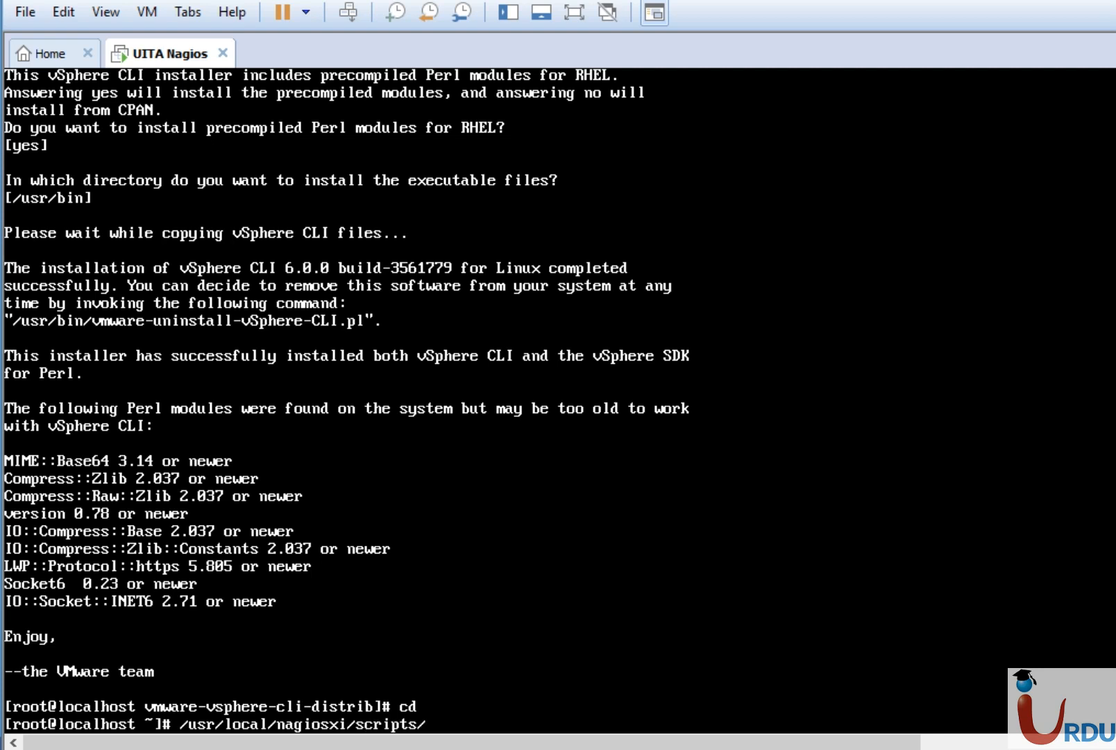
type("repair_da")
key("Tab")
key("Return")
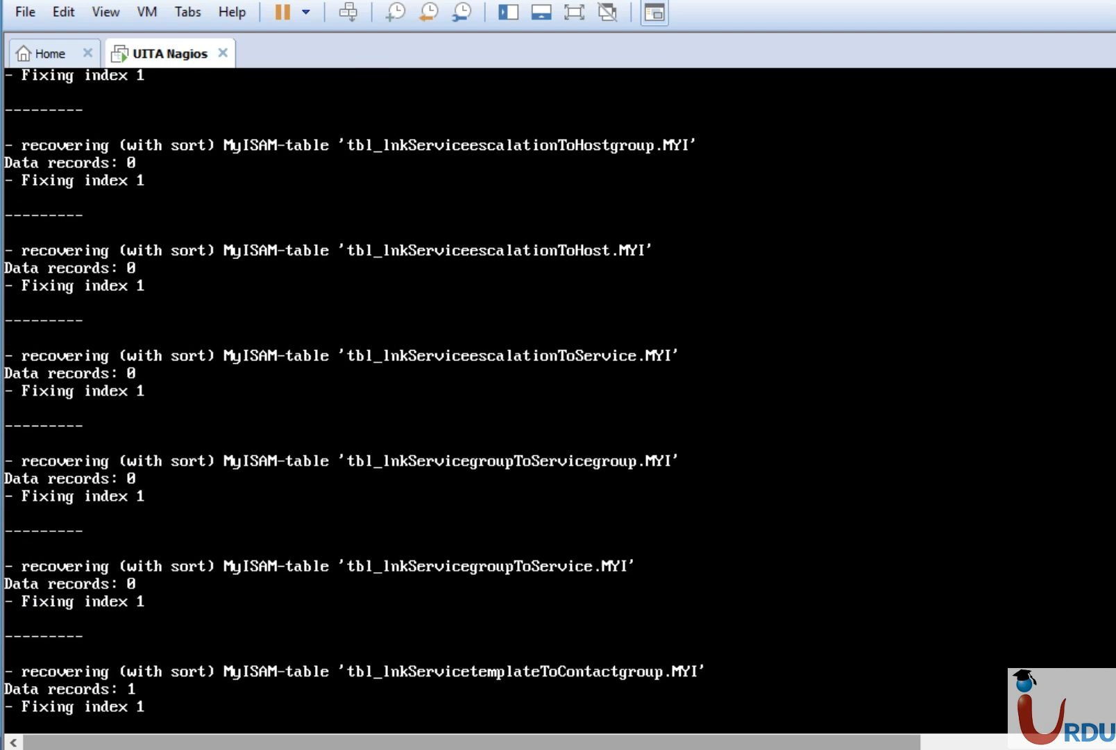
Back in Chrome, reload the Tactical Overview so it shows 100% host and service health.
left_click(429, 749)
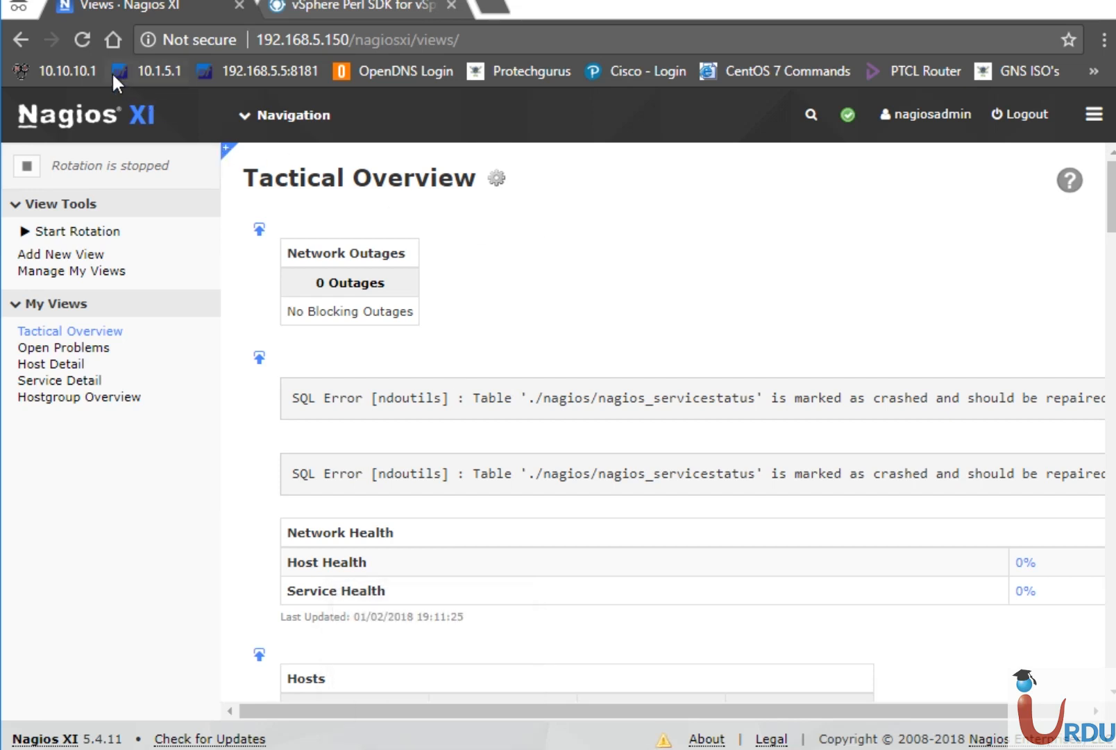
left_click(89, 44)
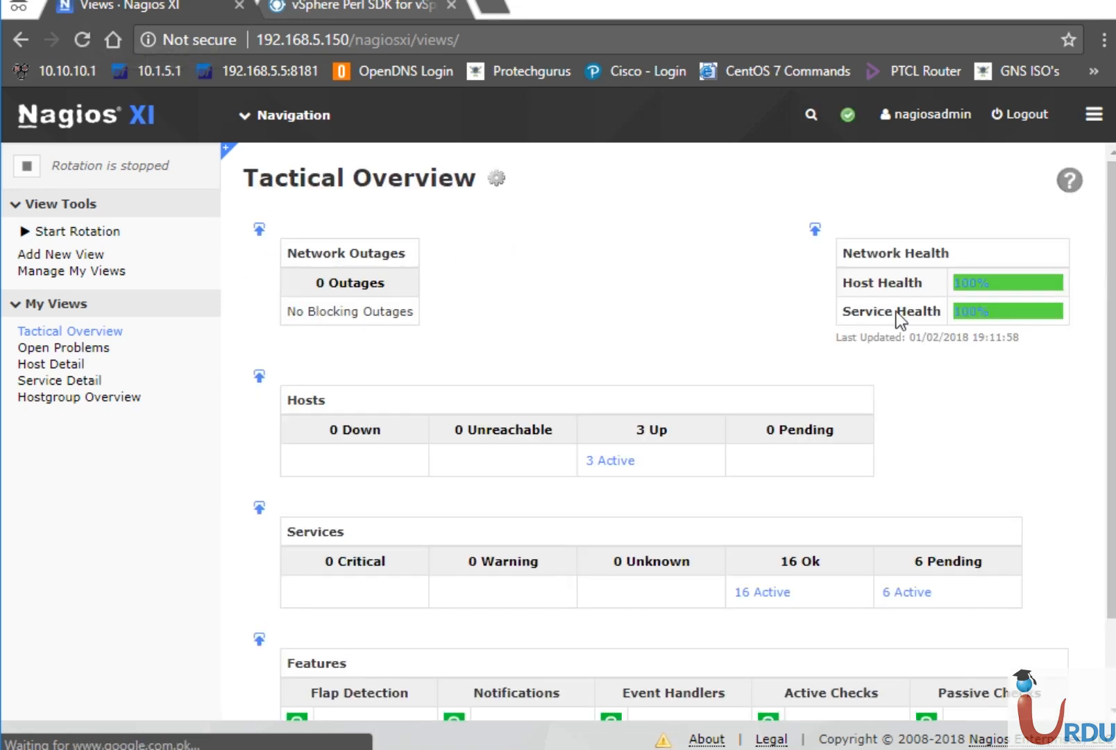
scroll(417, 288, "down", 1)
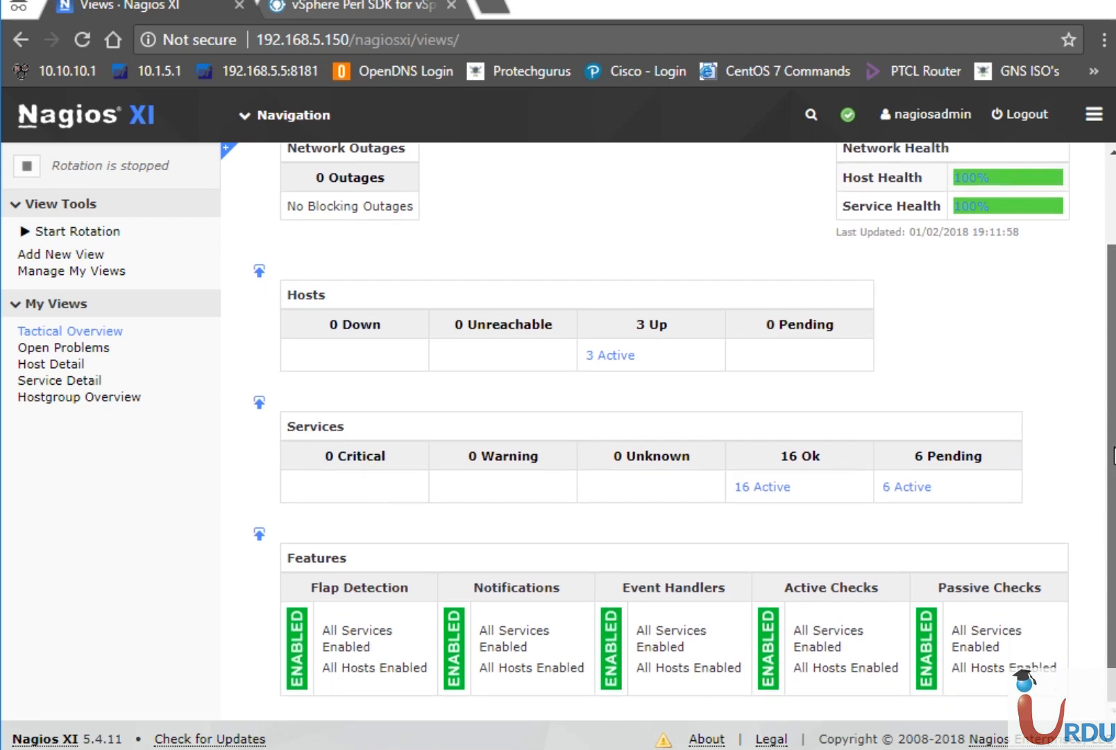
scroll(416, 288, "up", 2)
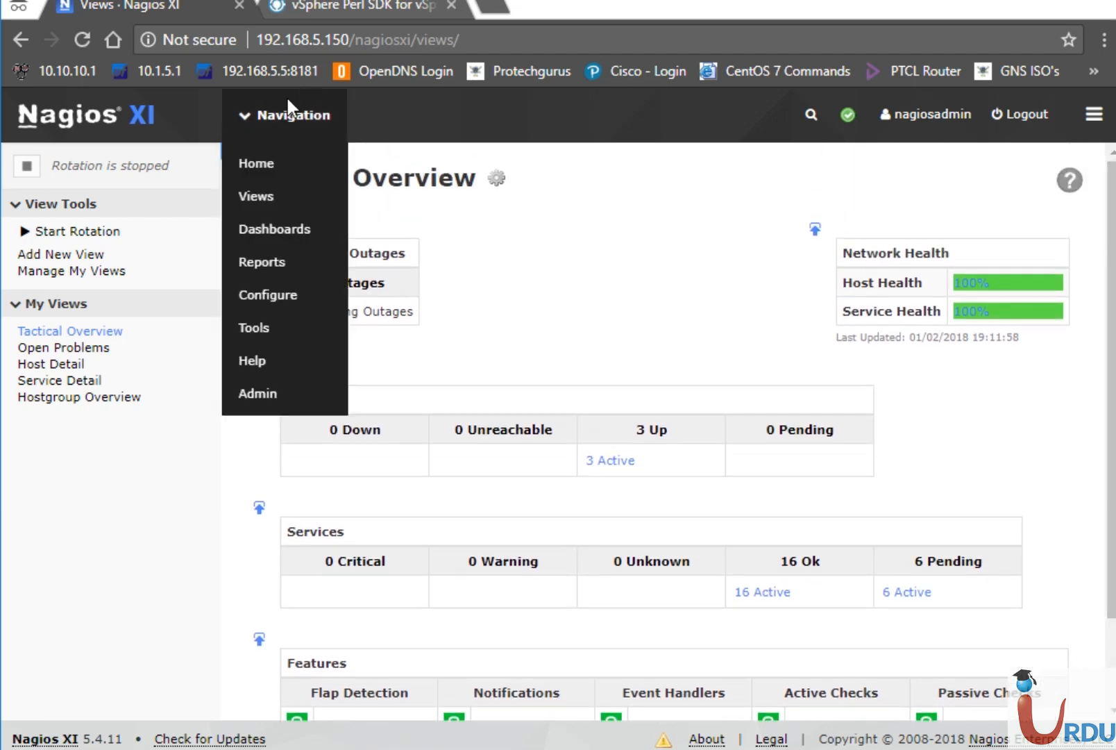
Open the Host Detail status list showing UITA ESXi, 192.168.5.10 and localhost up.
left_click(59, 365)
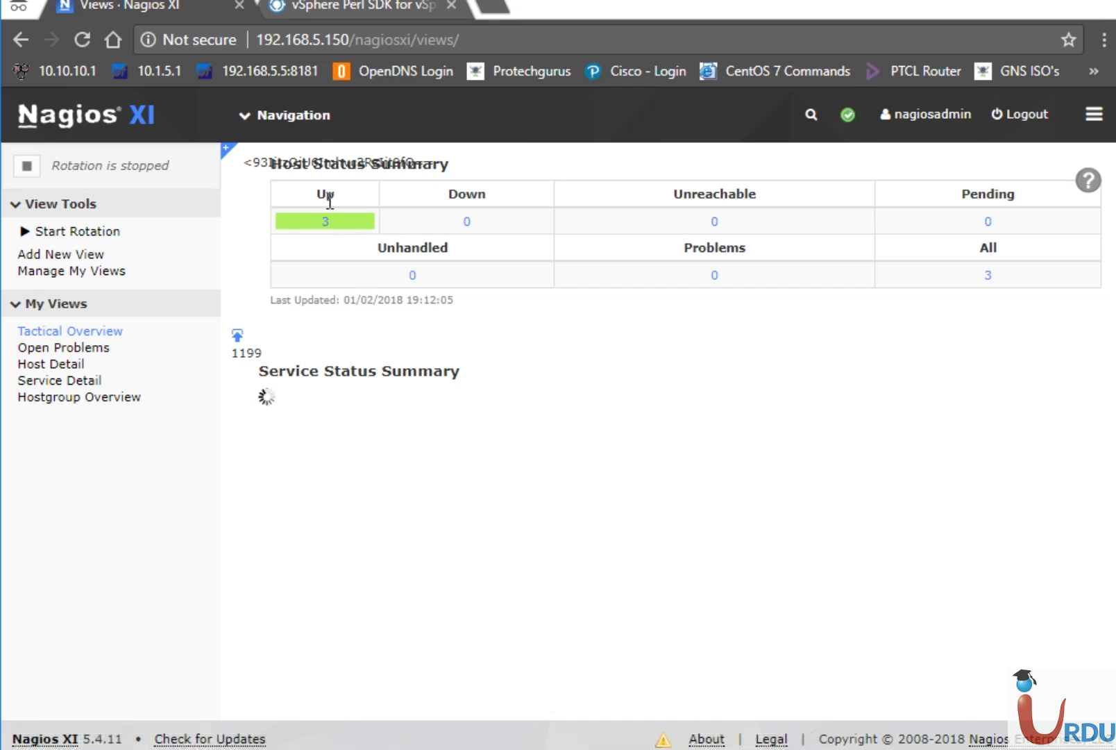
left_click(67, 368)
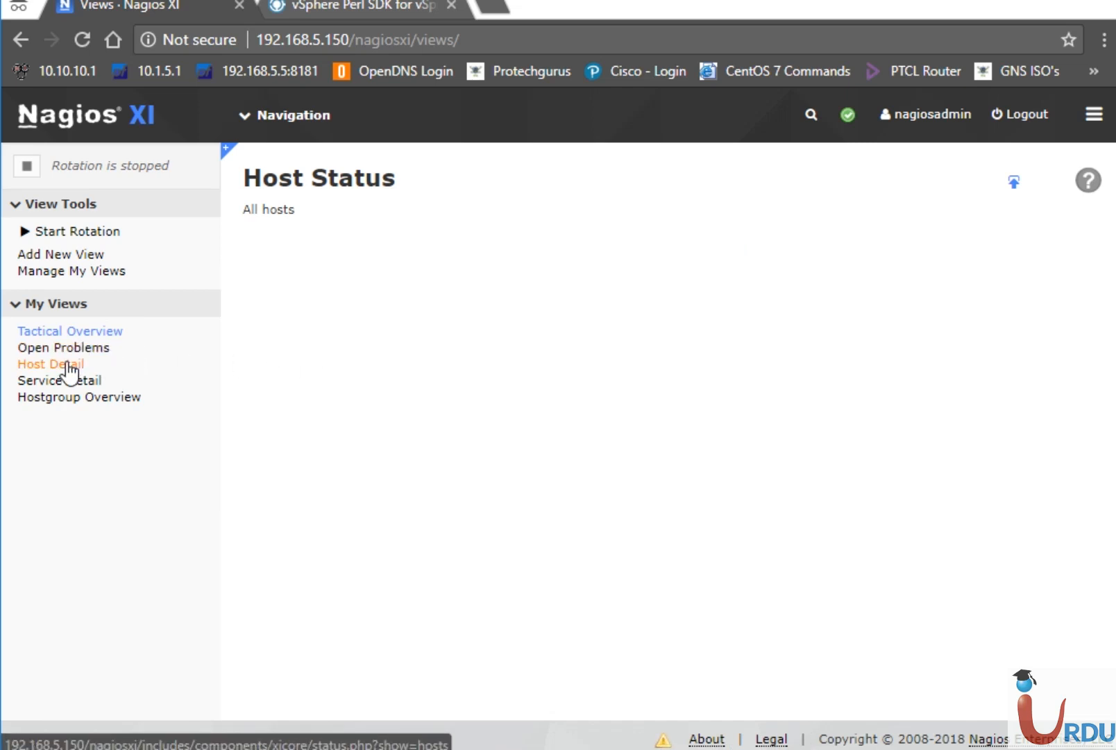
left_click(67, 364)
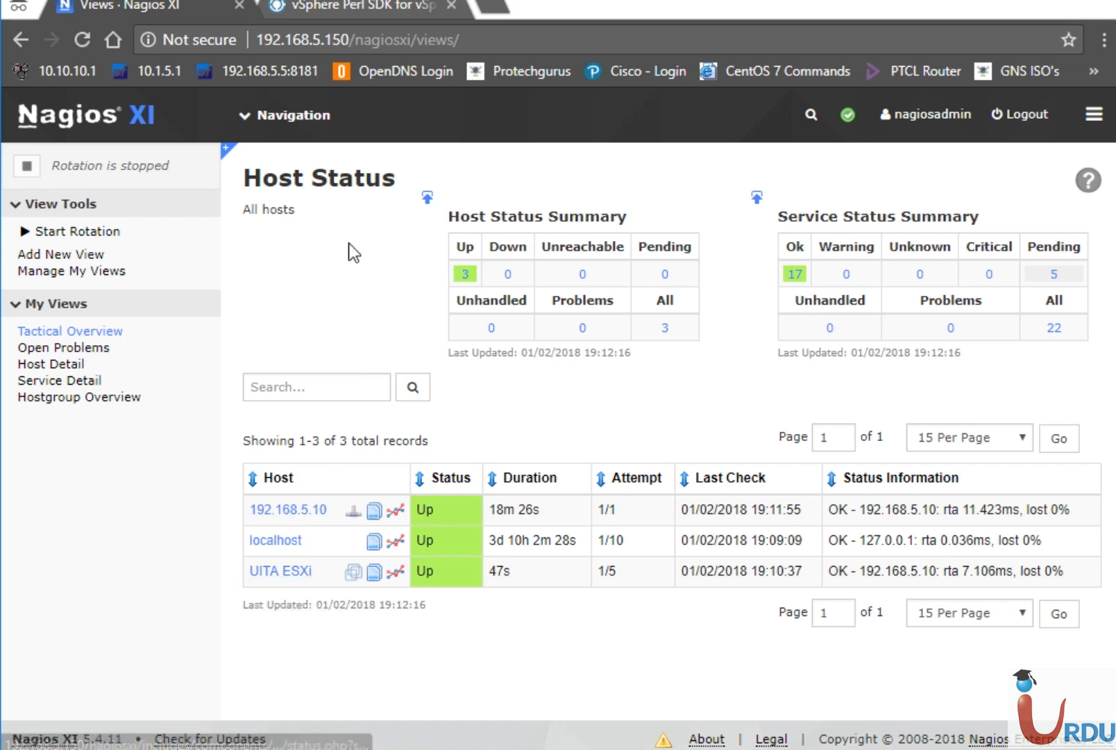
mouse_move(285, 91)
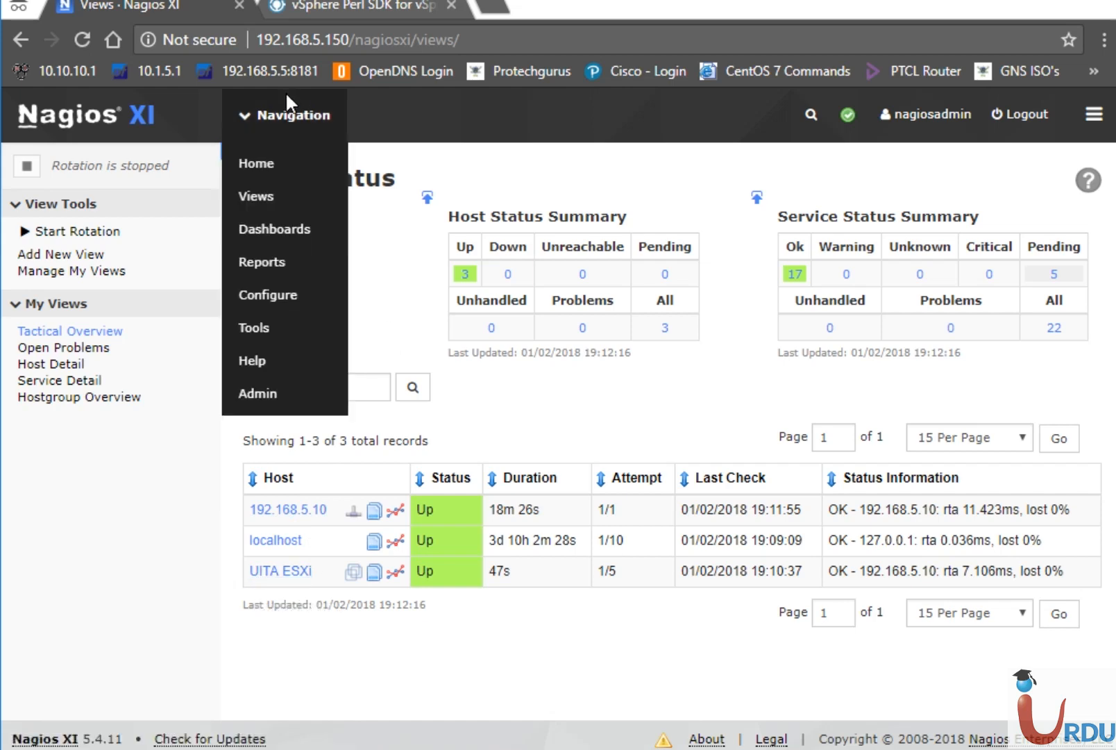
In Core Config Manager Services, delete the Ping service of 192.168.5.10.
left_click(269, 295)
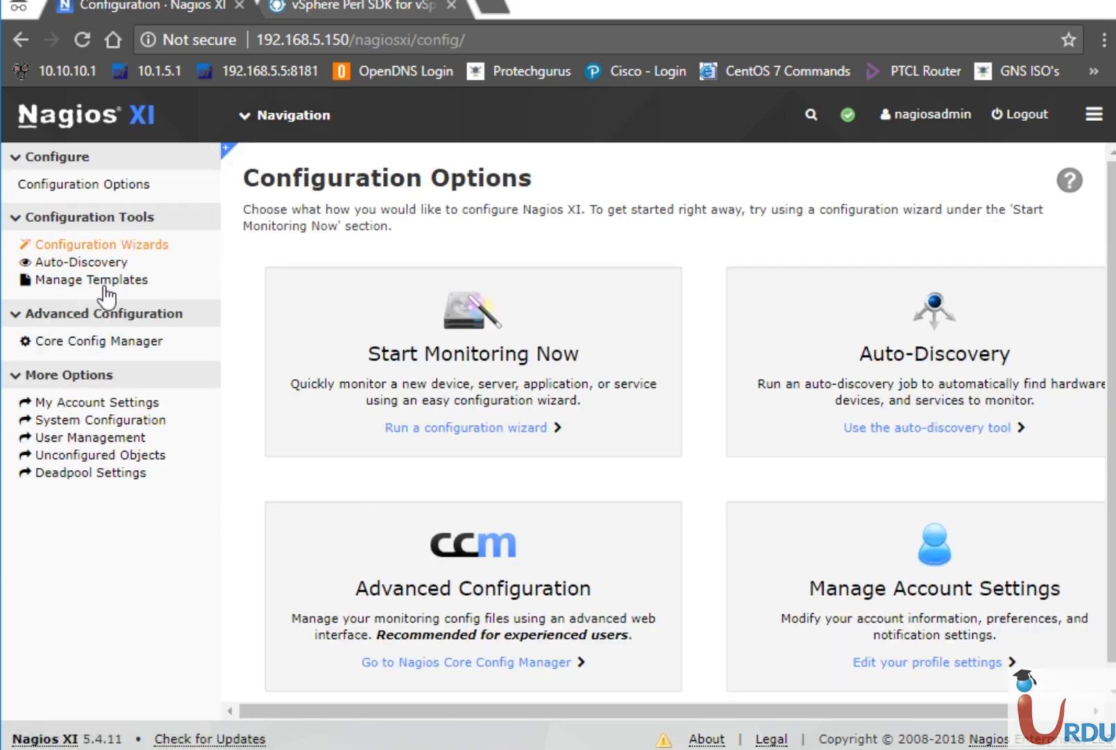
left_click(97, 339)
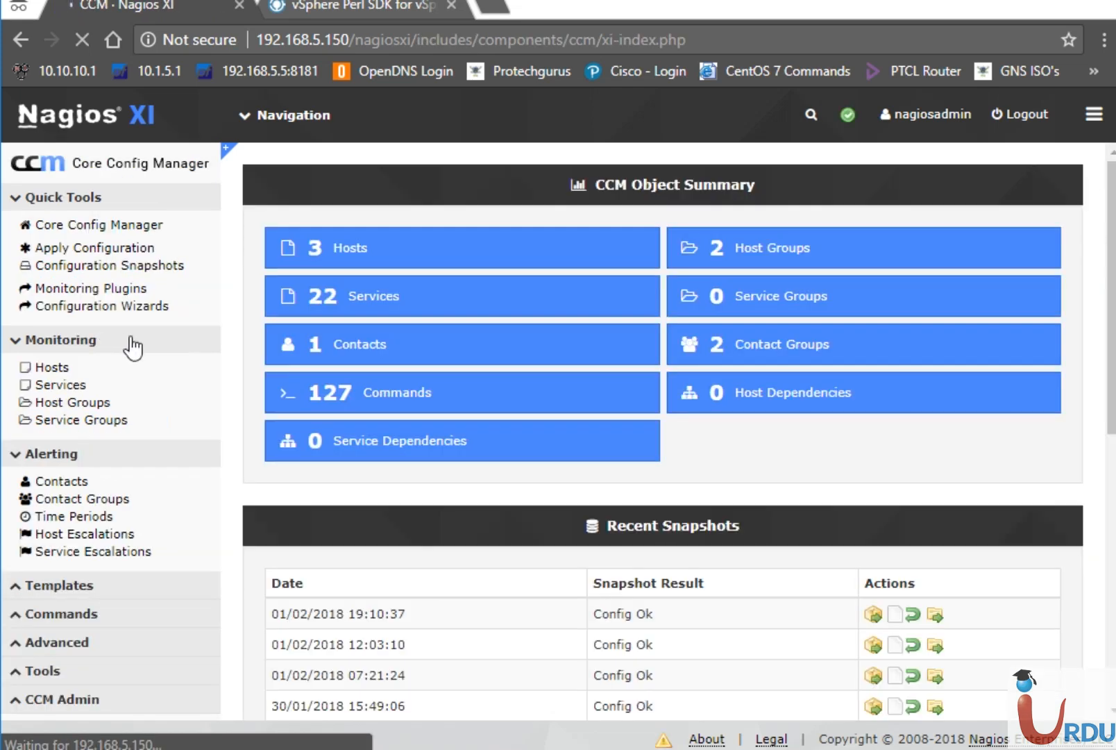
left_click(62, 386)
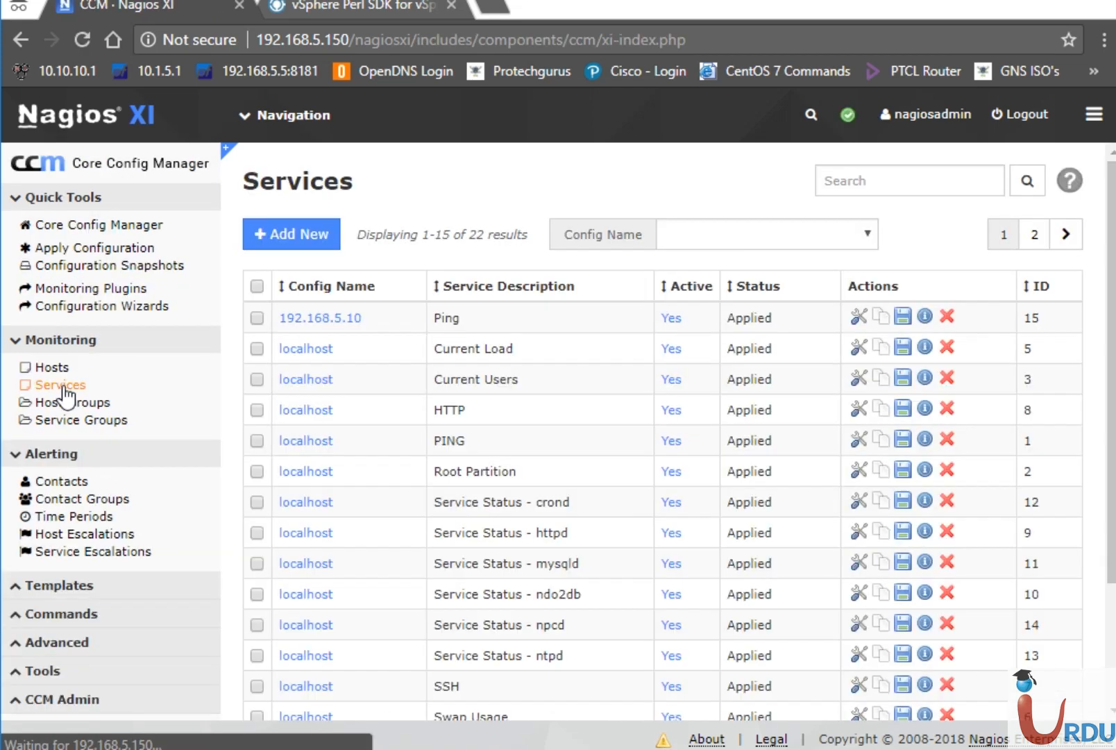
left_click(947, 317)
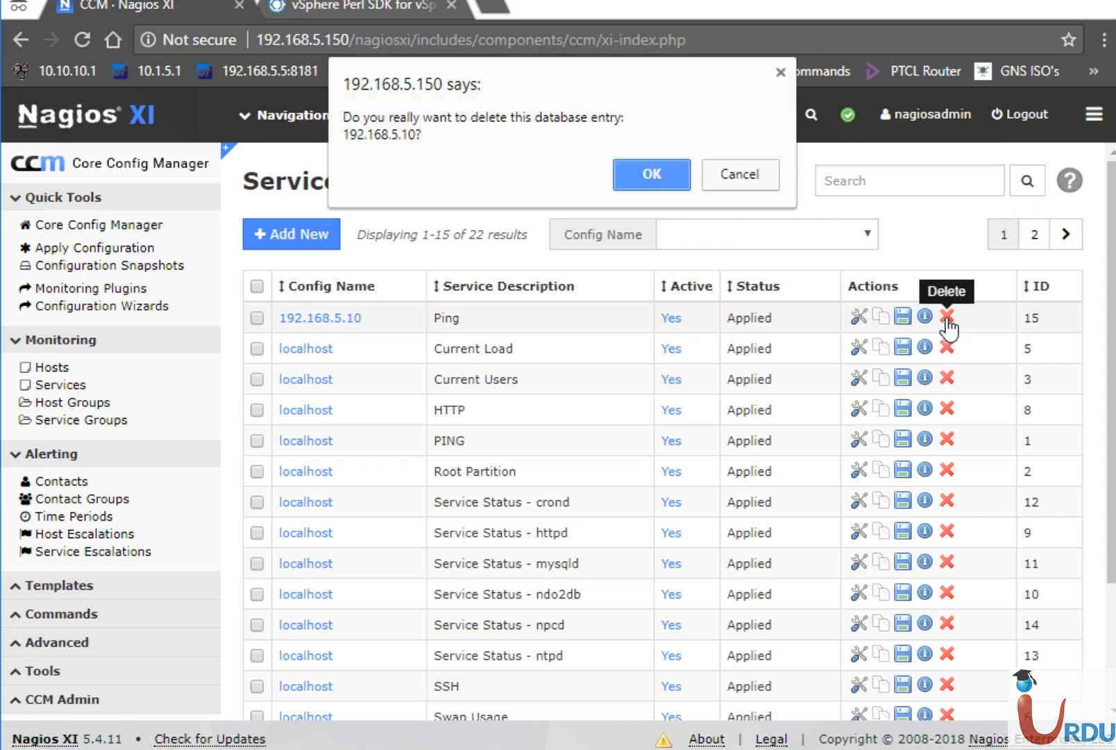
left_click(646, 179)
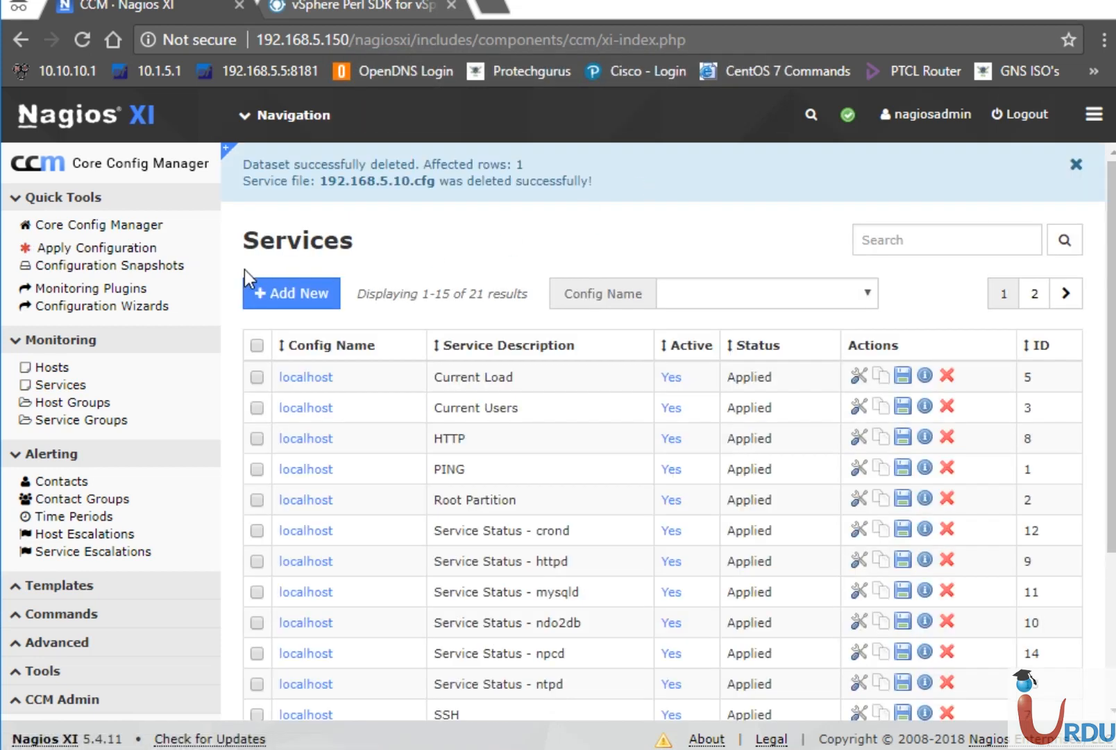
Delete the host 192.168.5.10, apply the configuration, and return to Navigation > Views.
left_click(35, 368)
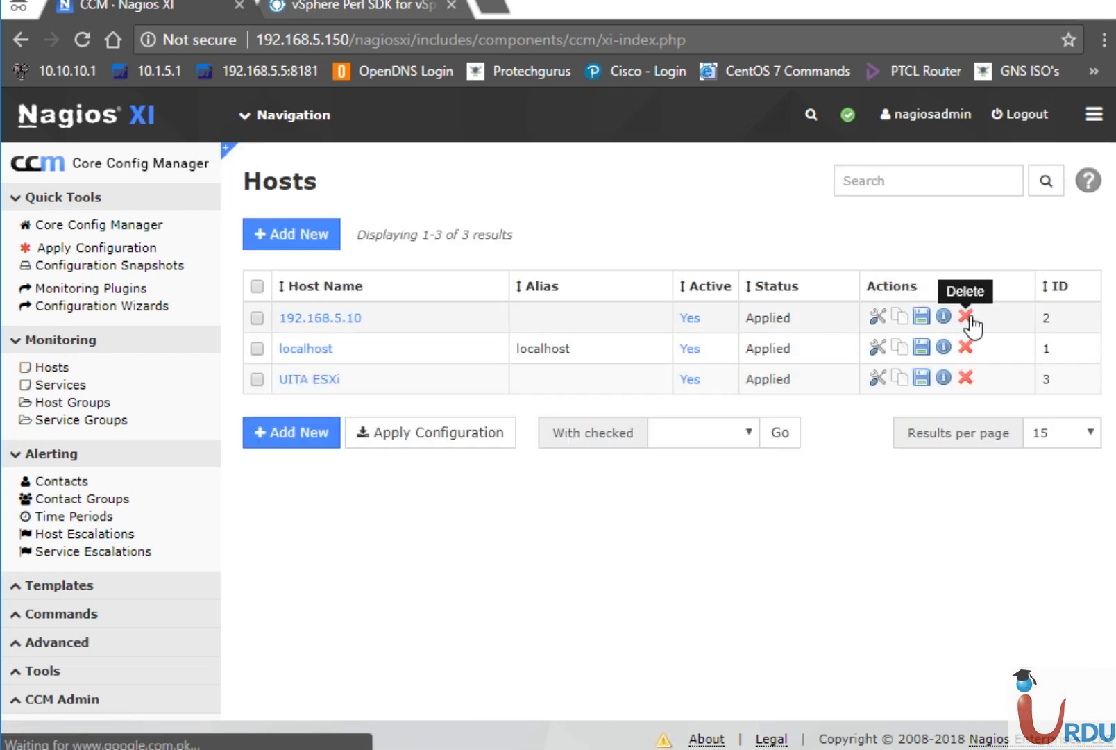
left_click(965, 318)
left_click(662, 175)
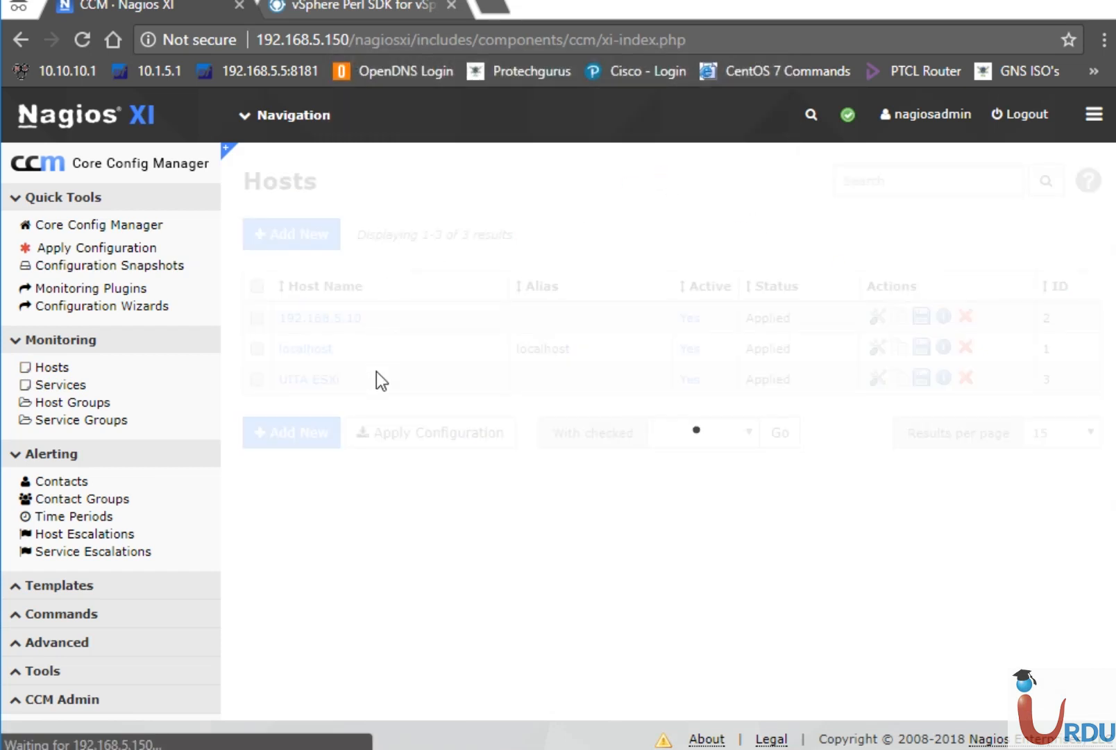
left_click(407, 471)
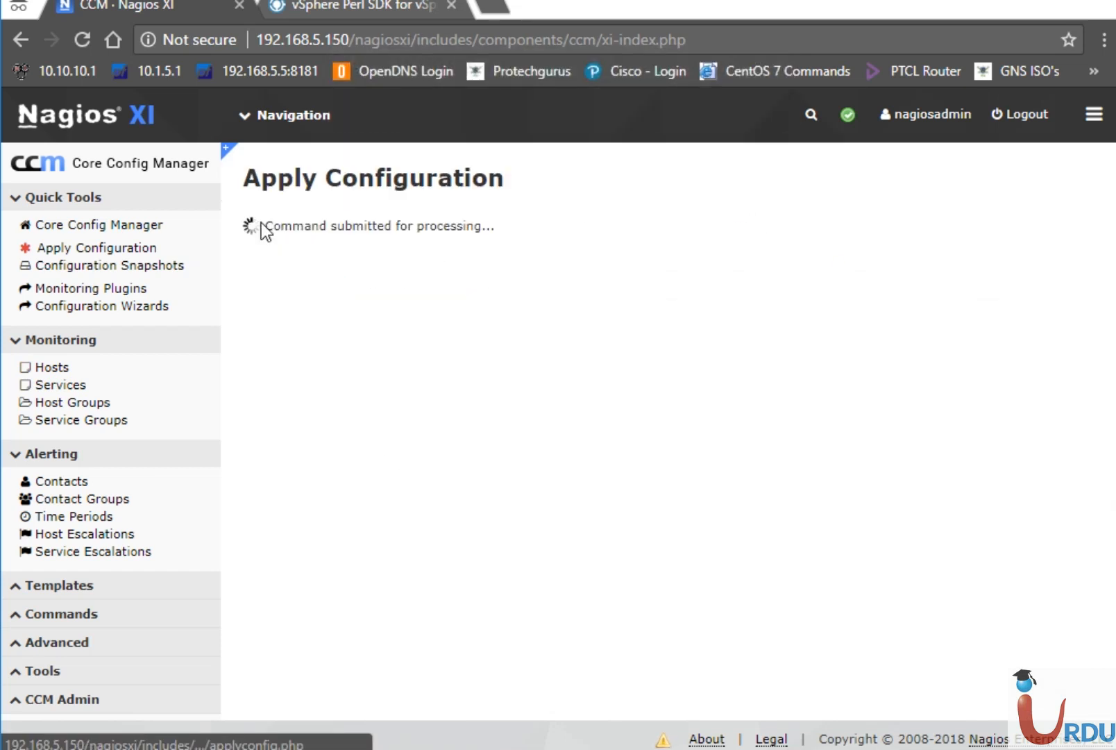
left_click(271, 125)
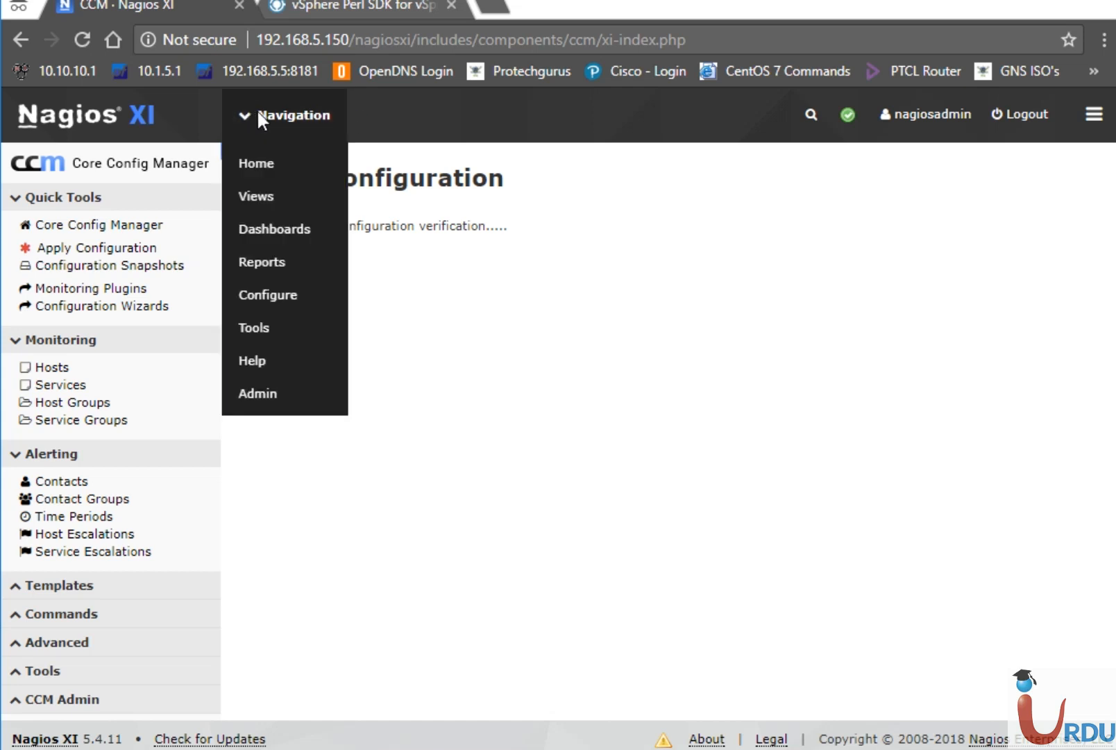
left_click(258, 196)
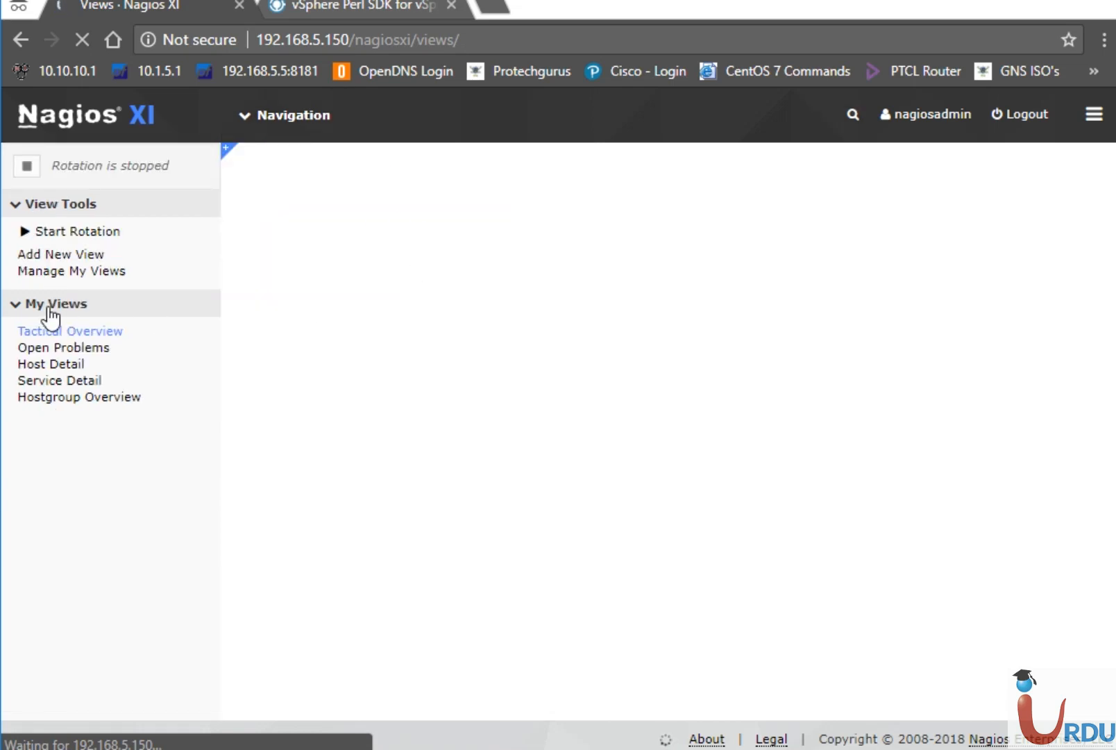
Set the service status list to 250 Per Page and reopen Service Detail.
left_click(45, 377)
left_click(47, 367)
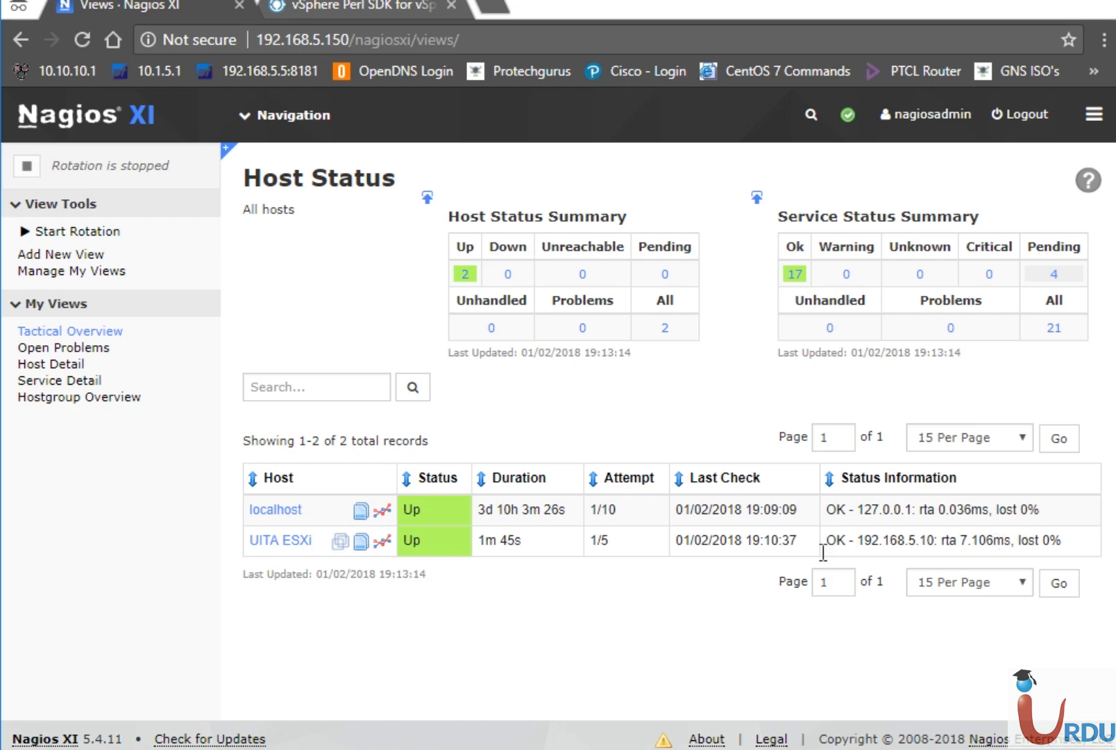
left_click(84, 383)
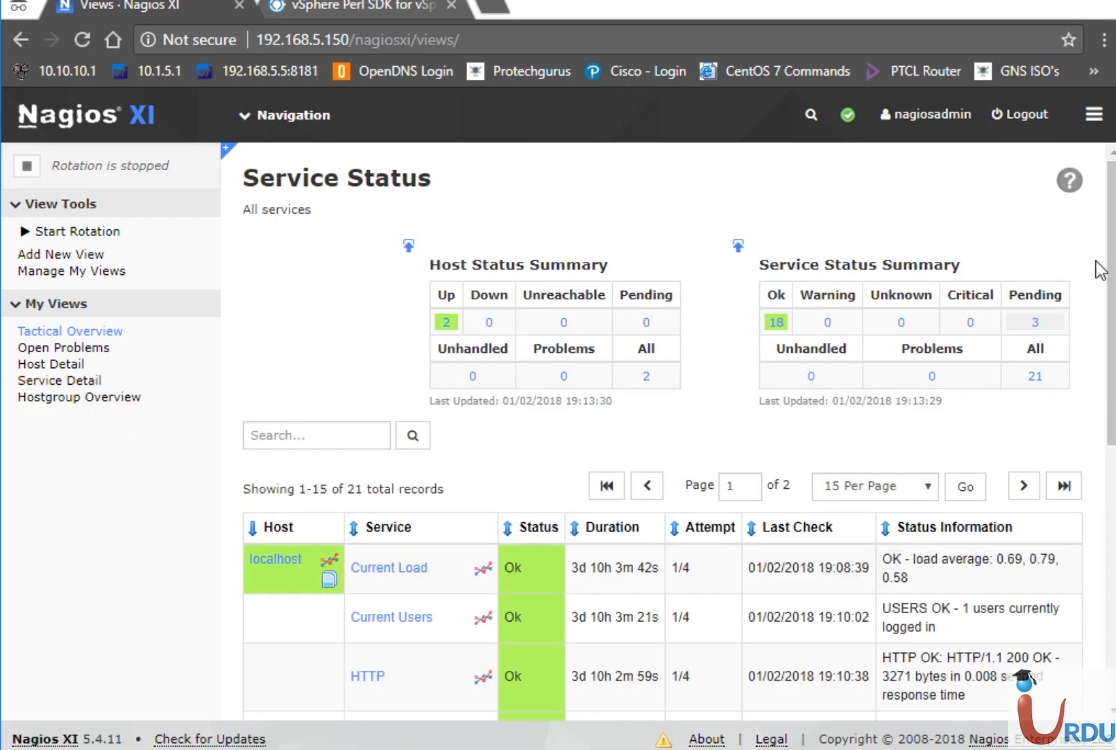
scroll(1113, 270, "down", 7)
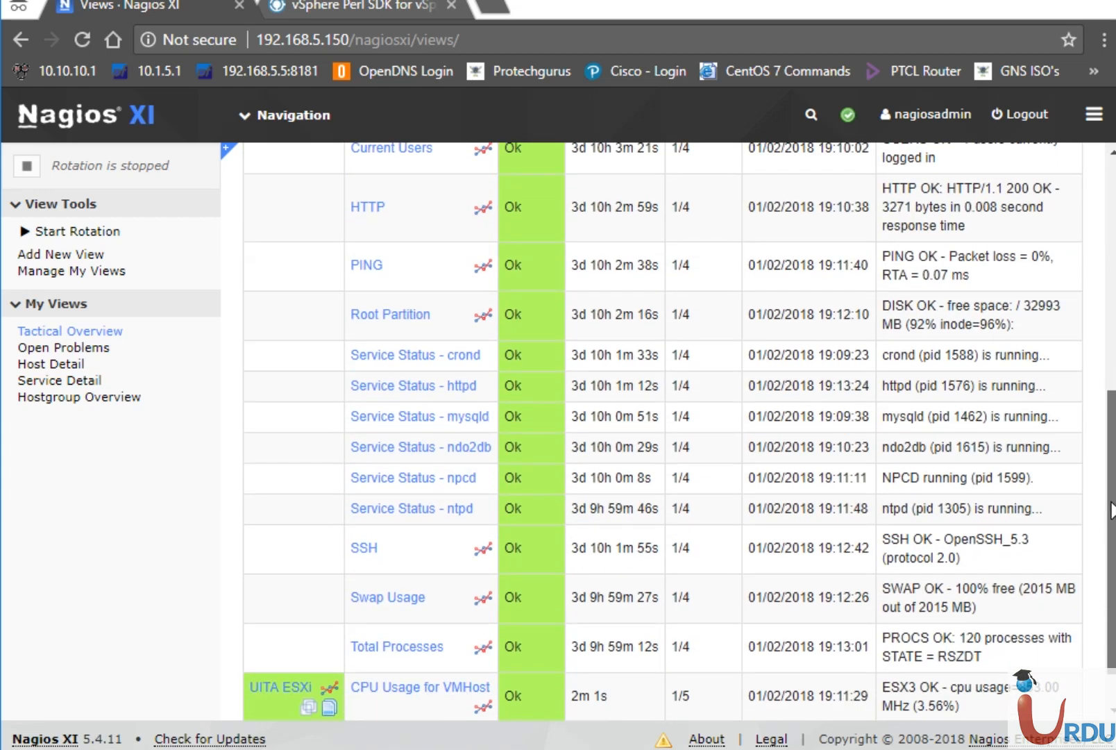
left_click(877, 700)
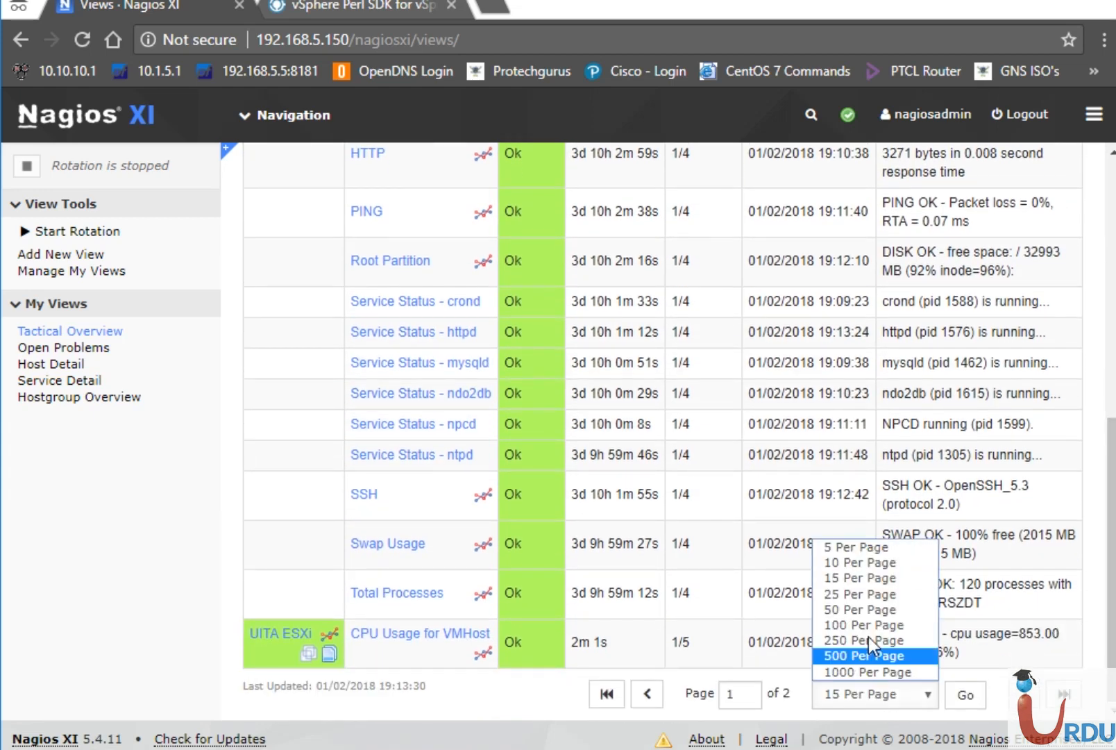
left_click(868, 640)
left_click(949, 694)
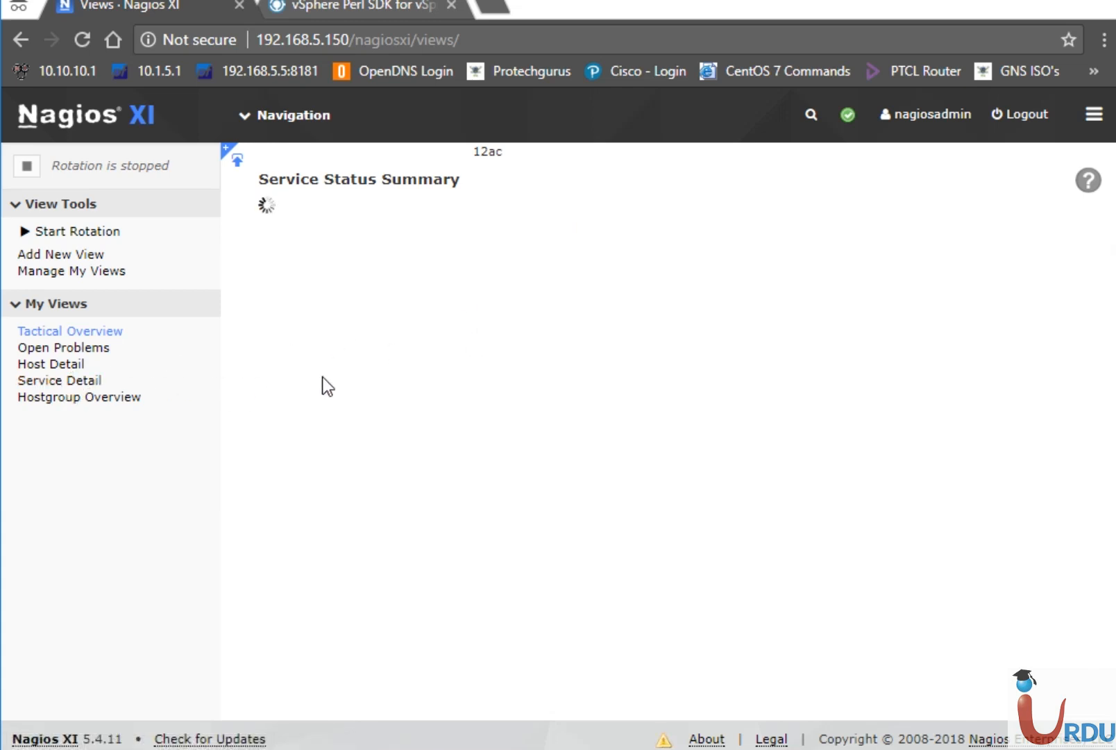
left_click(59, 384)
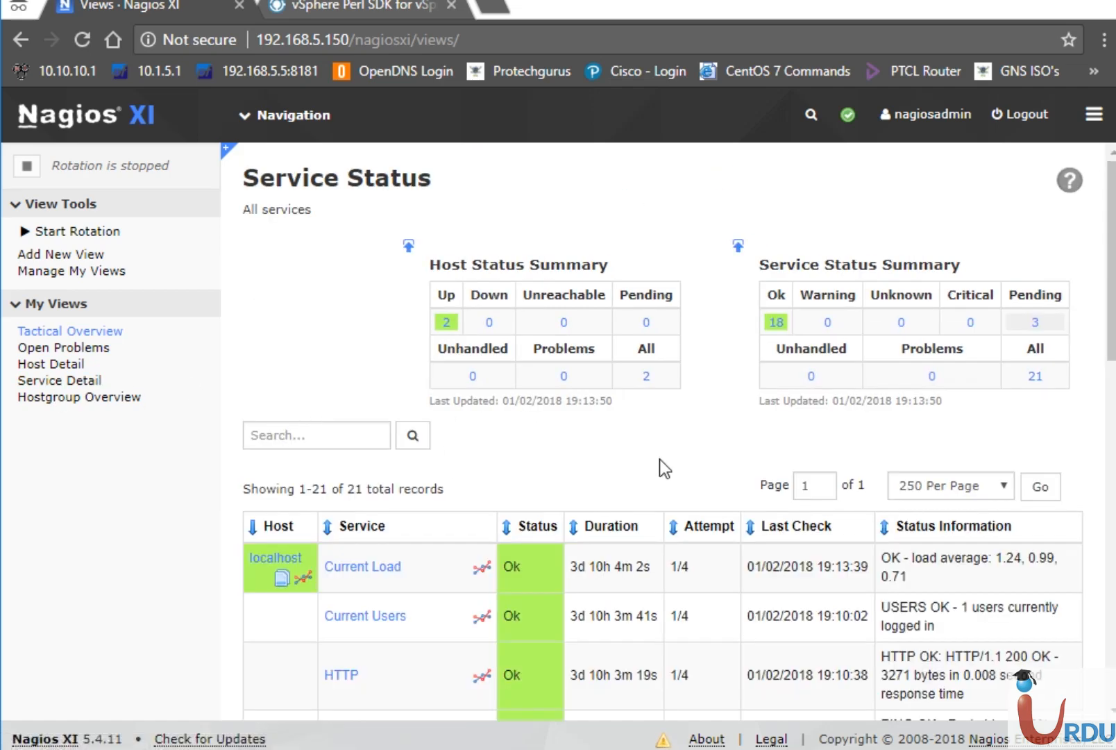
Scroll to the UITA ESXi rows and highlight the CPU usage of 853.00 MHz (3.56%).
scroll(1114, 492, "down", 7)
scroll(1113, 492, "down", 6)
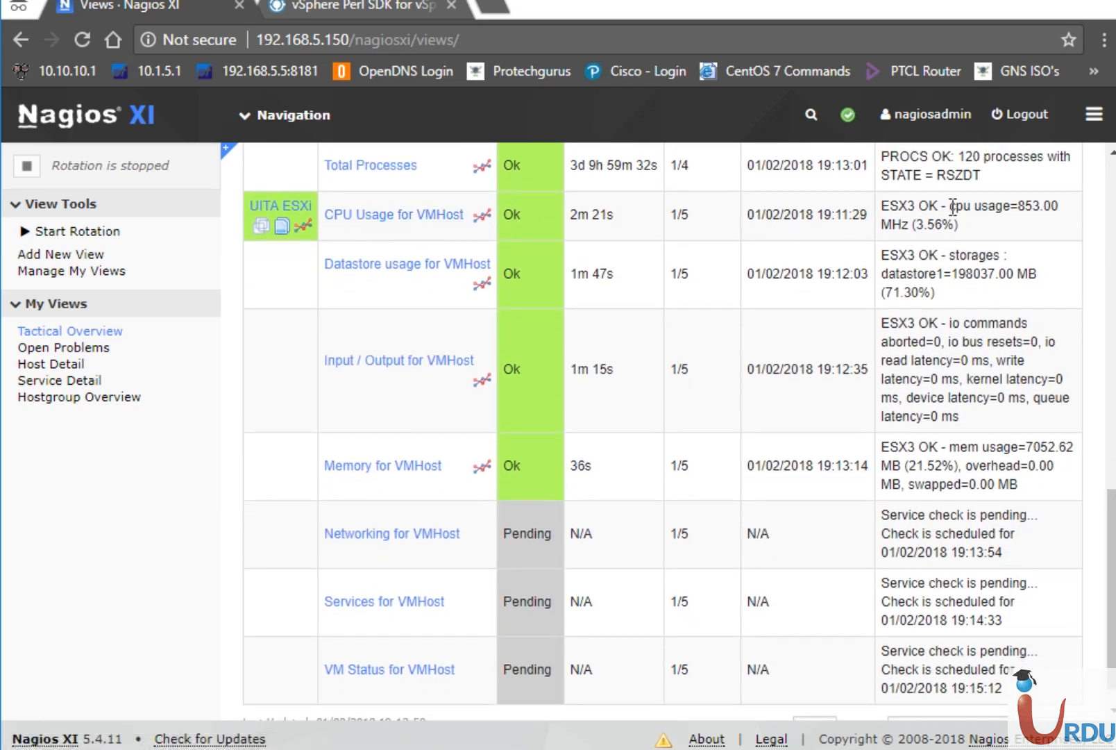
left_click_drag(953, 206, 1043, 214)
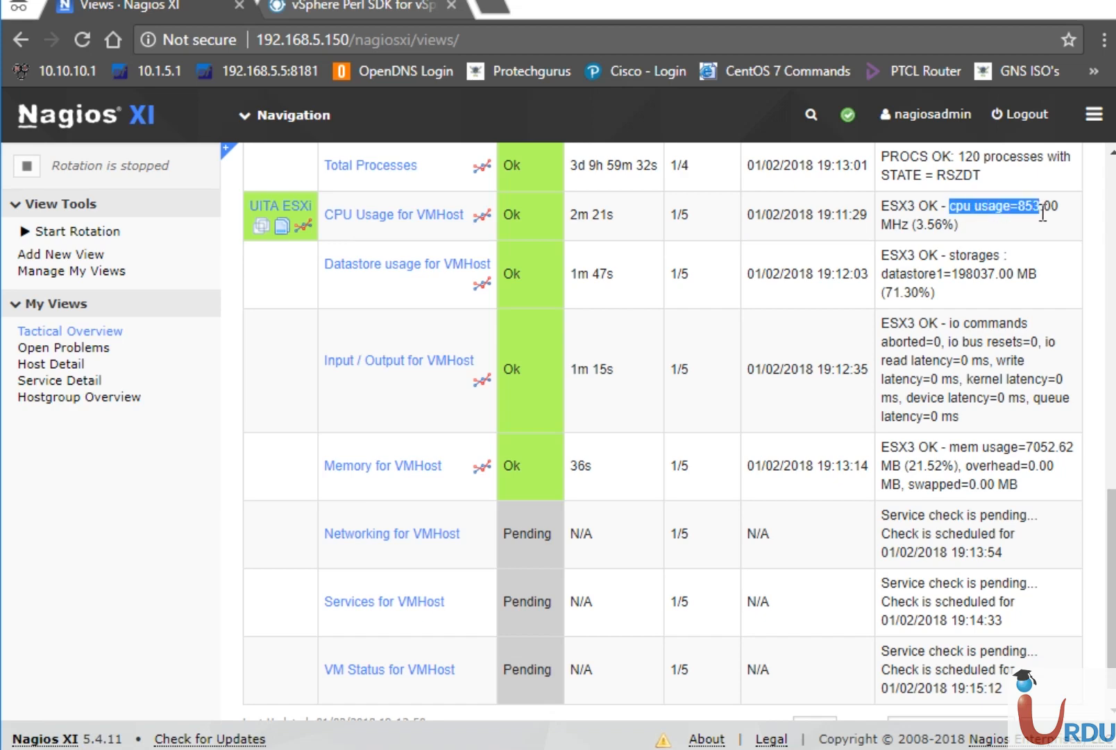
left_click(929, 229)
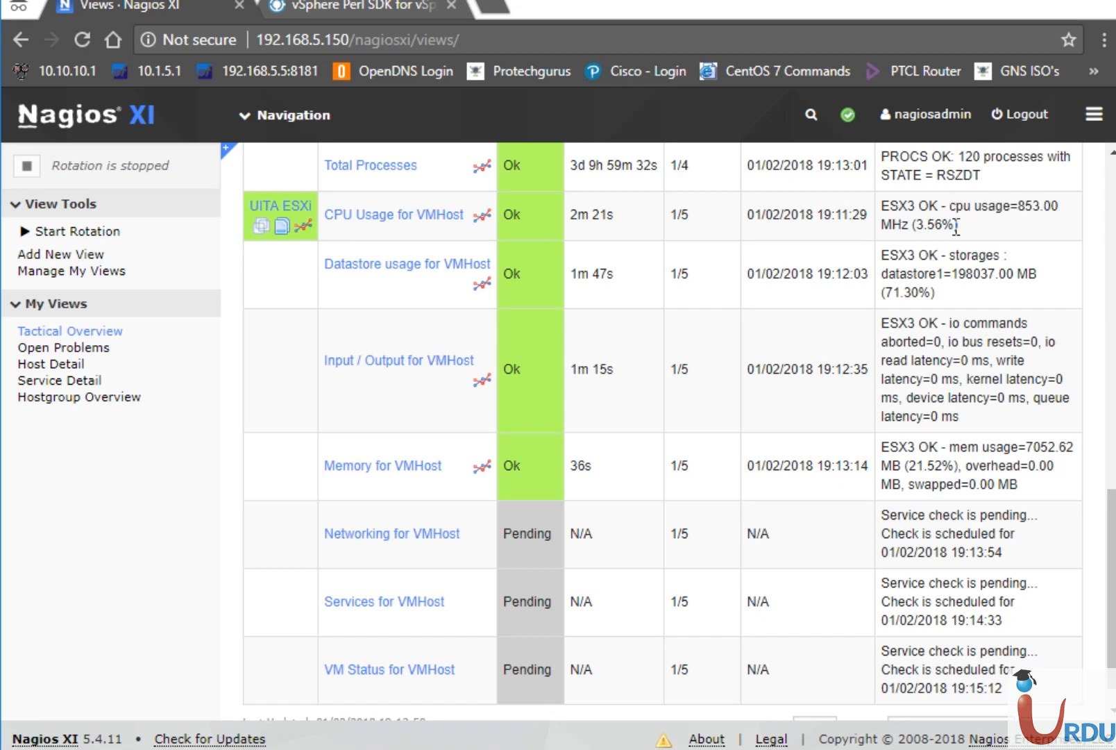
left_click_drag(956, 226, 915, 226)
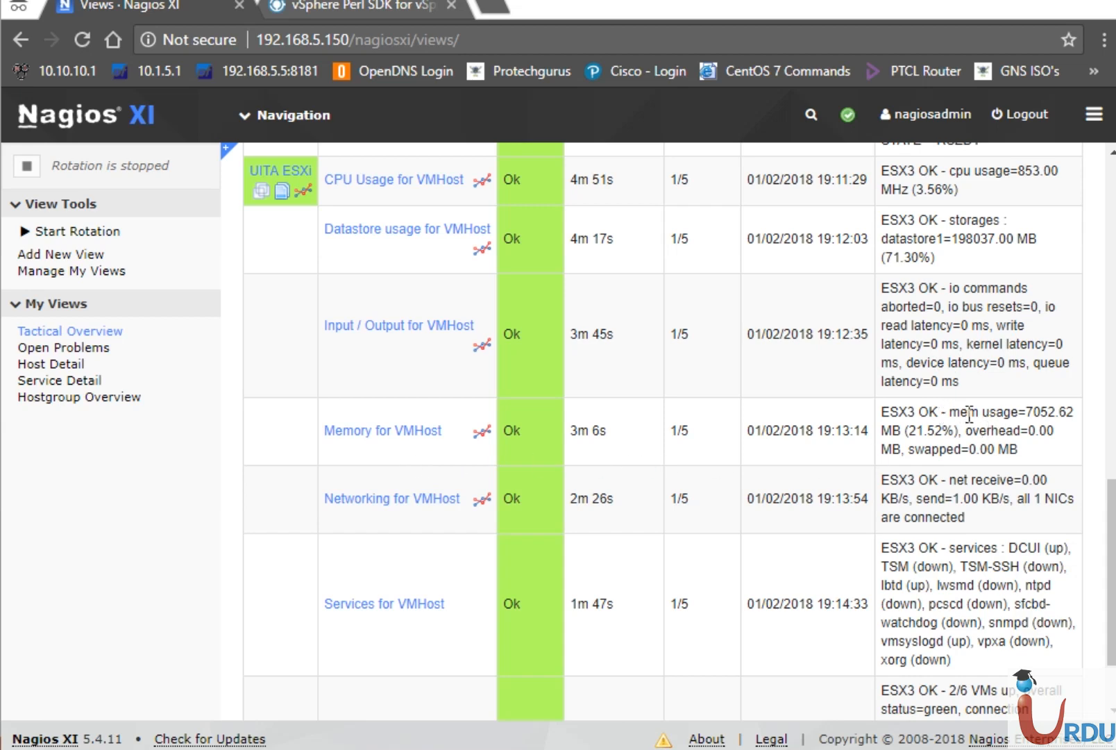
Highlight the host memory usage of 21.52% and the all-NICs-connected status.
left_click_drag(970, 415, 1060, 422)
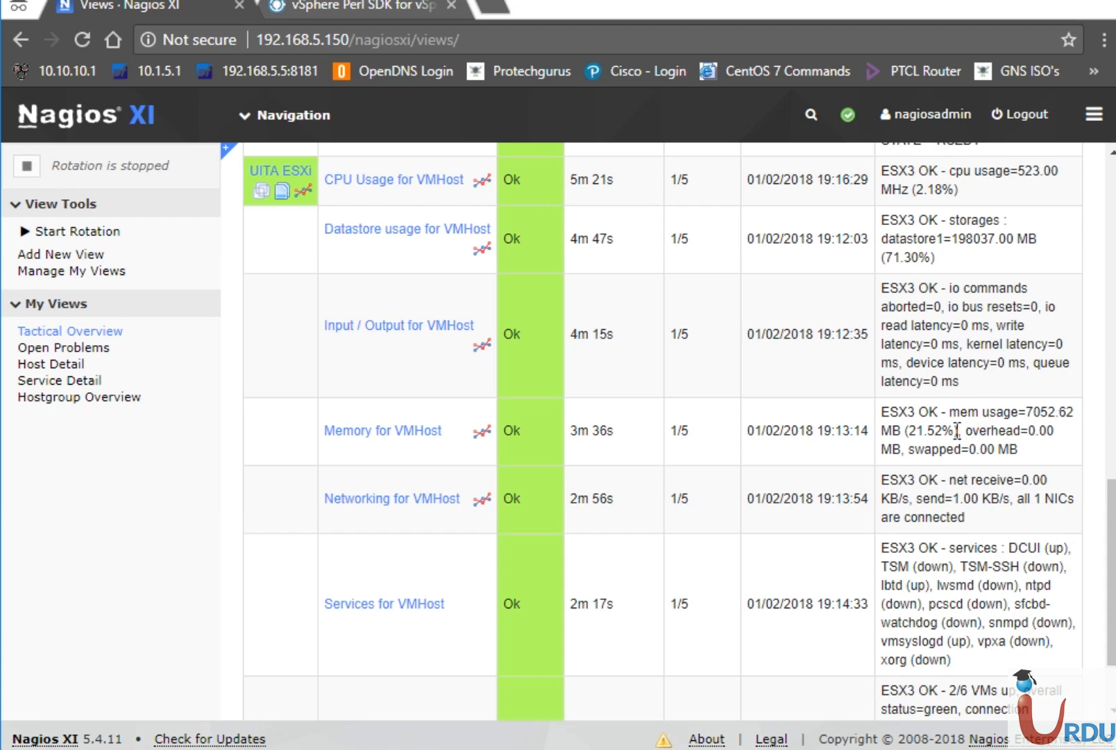
left_click_drag(957, 430, 911, 434)
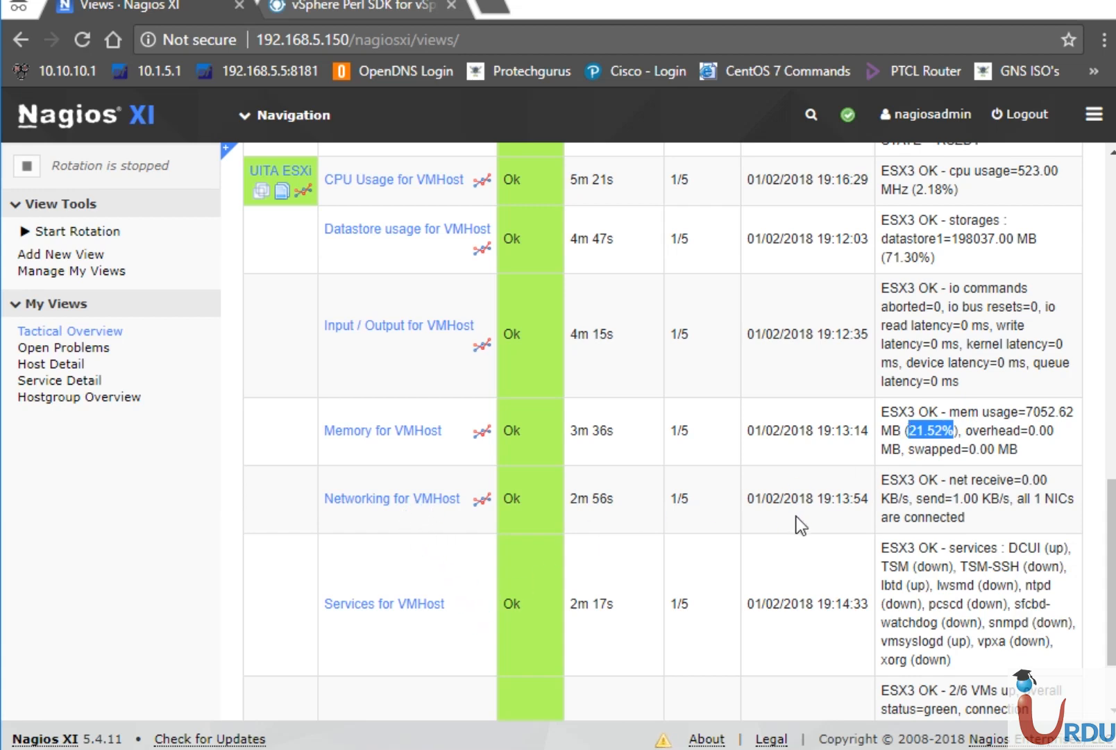
left_click_drag(1042, 496, 1059, 519)
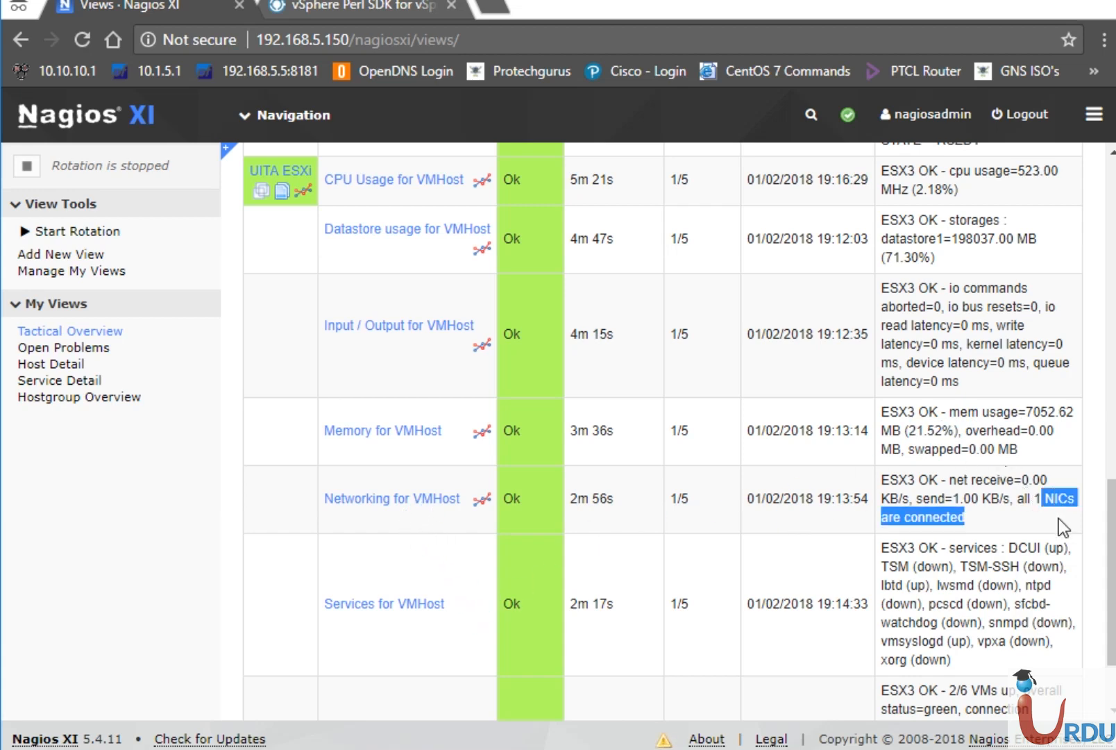
left_click(958, 500)
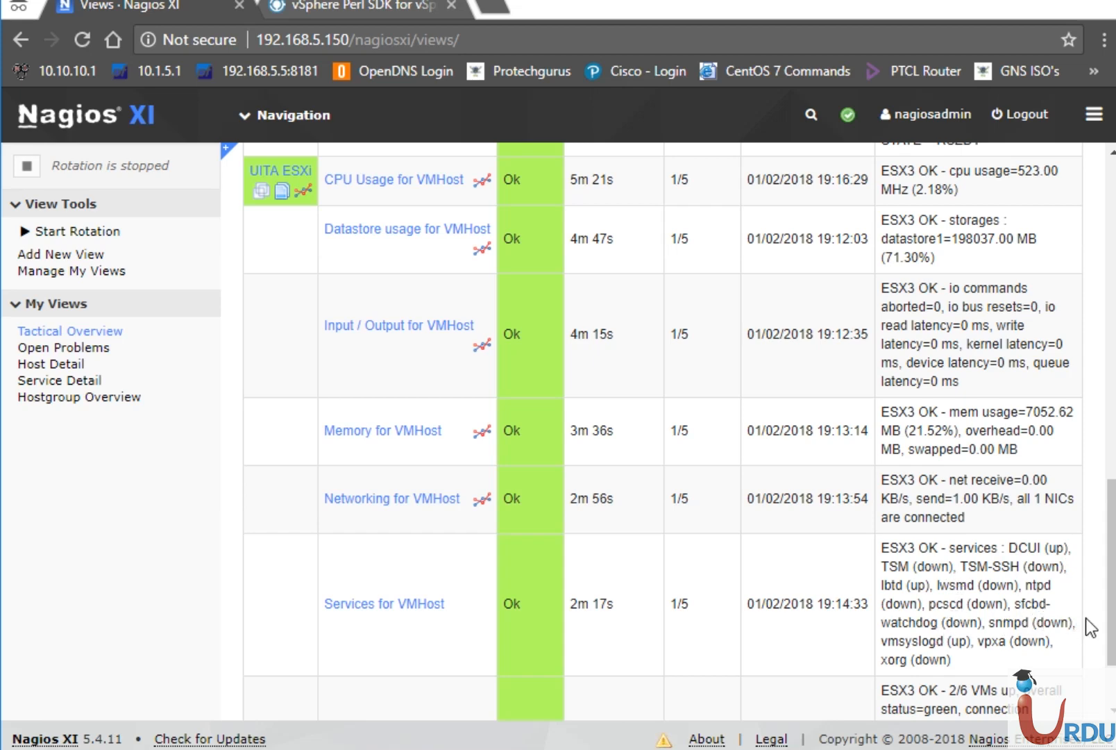
Scroll down and highlight the VM Status reading of 2 of 6 VMs up.
scroll(1111, 621, "down", 2)
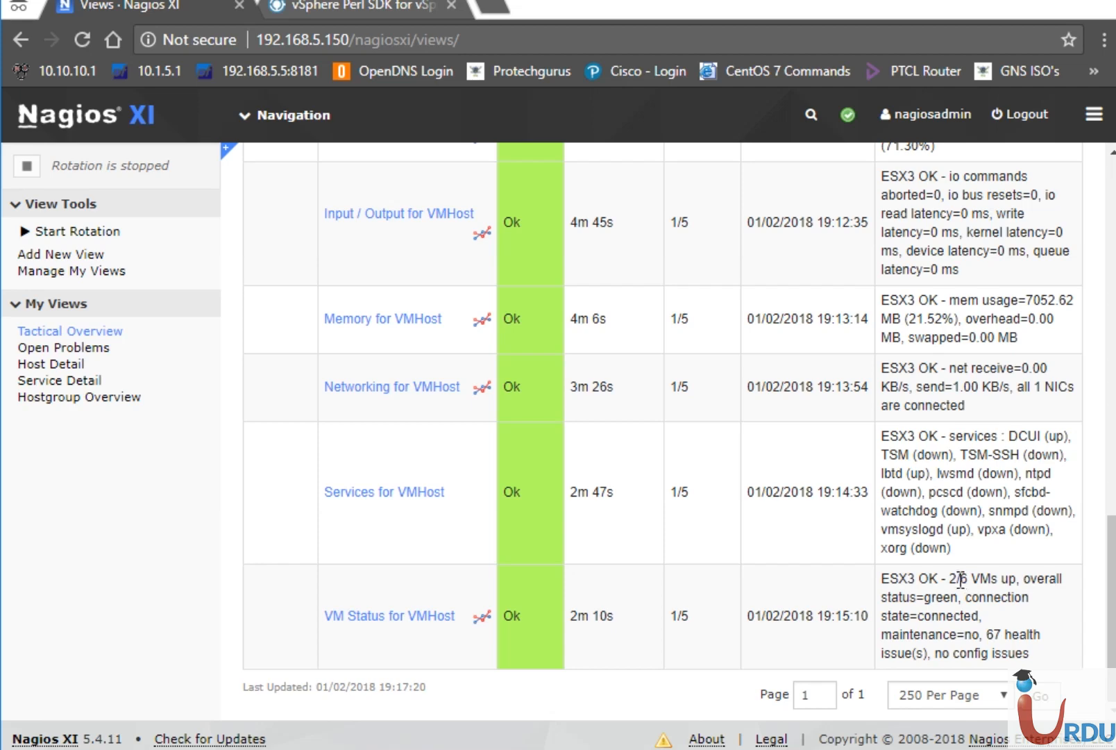
left_click_drag(960, 578, 952, 579)
left_click(480, 749)
mouse_move(543, 646)
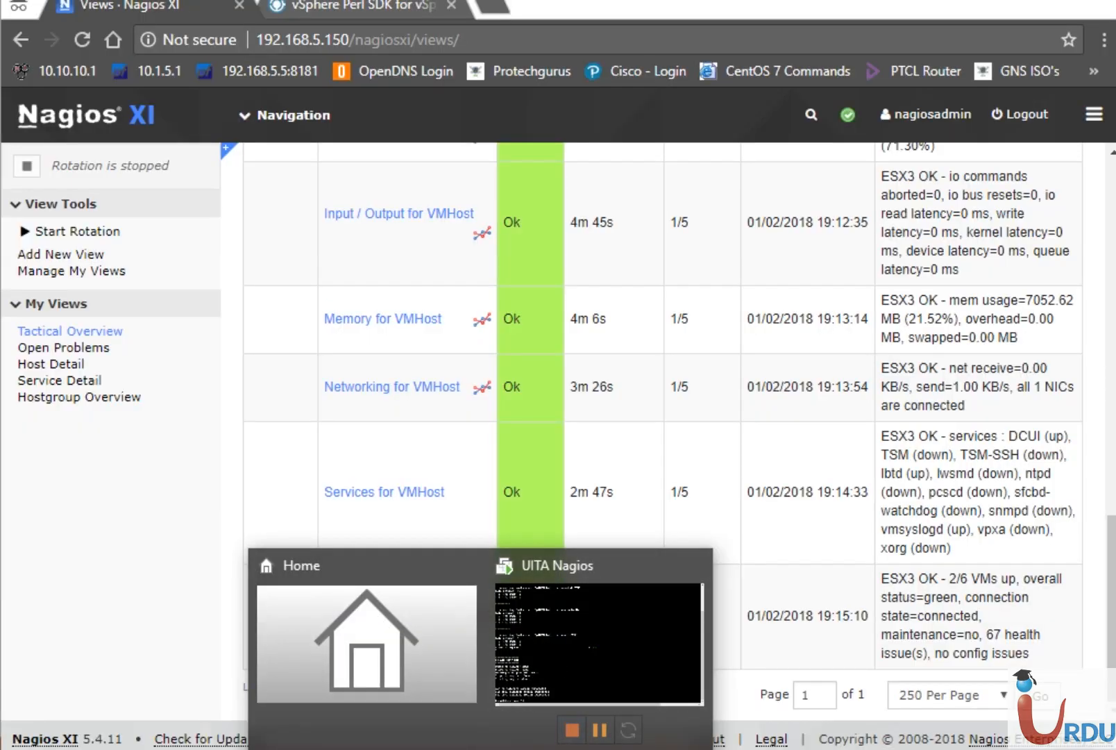
In vSphere Client, expand 192.168.5.10 to list its six VMs and show its Summary.
left_click(446, 749)
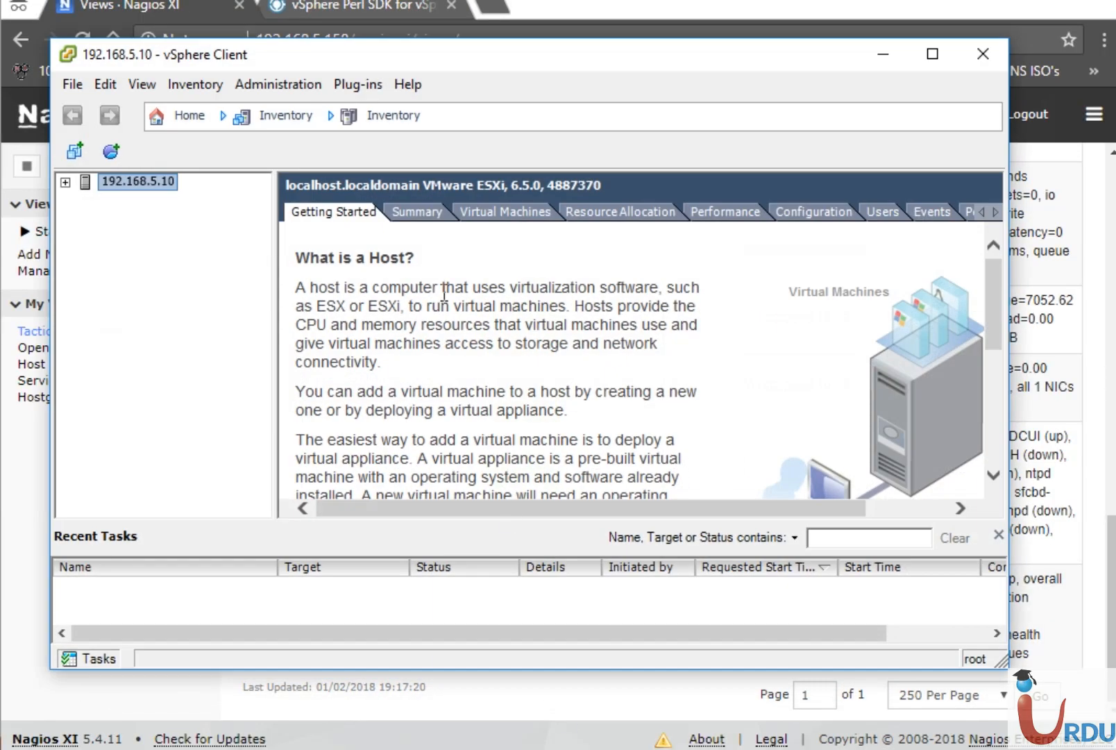
left_click(65, 182)
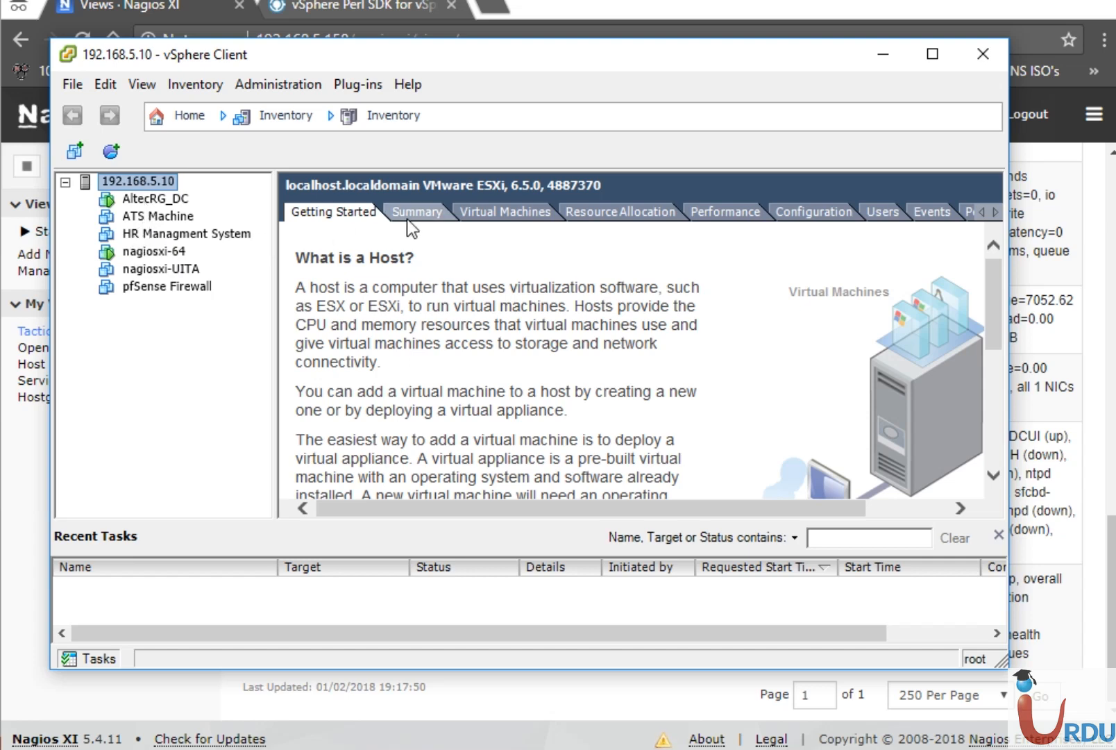
left_click(433, 211)
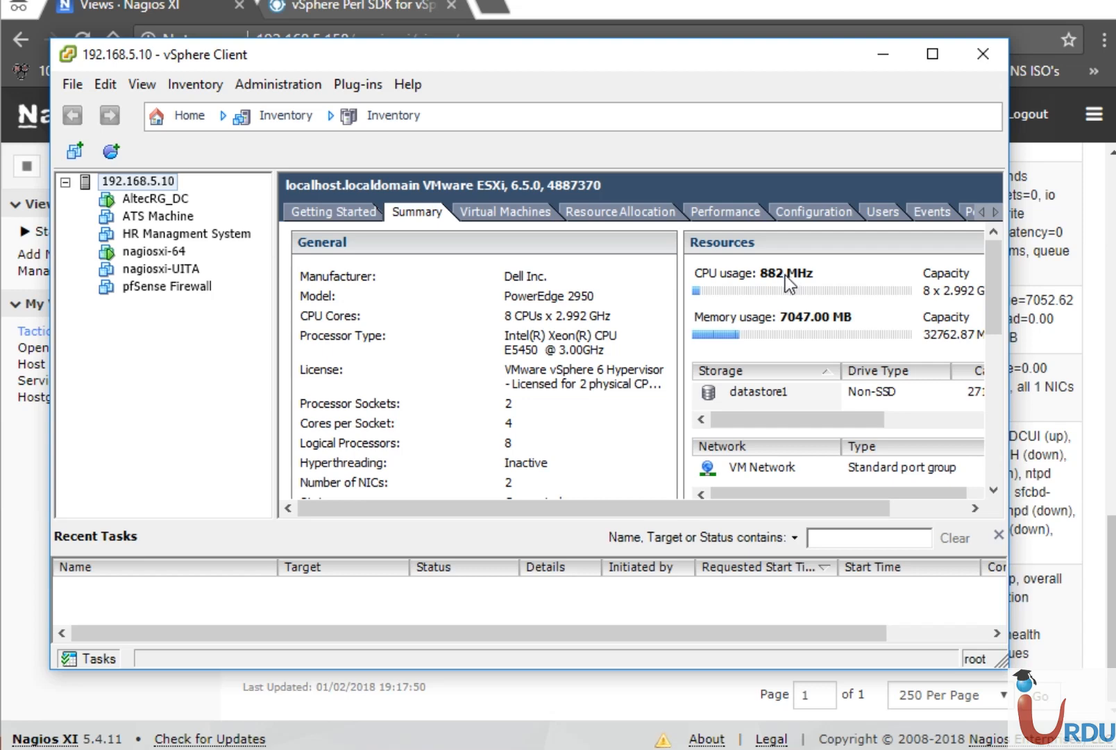
Arrange vSphere Client beside Nagios XI to compare CPU and memory, then select AltecRG_DC.
left_click_drag(763, 63, 619, 56)
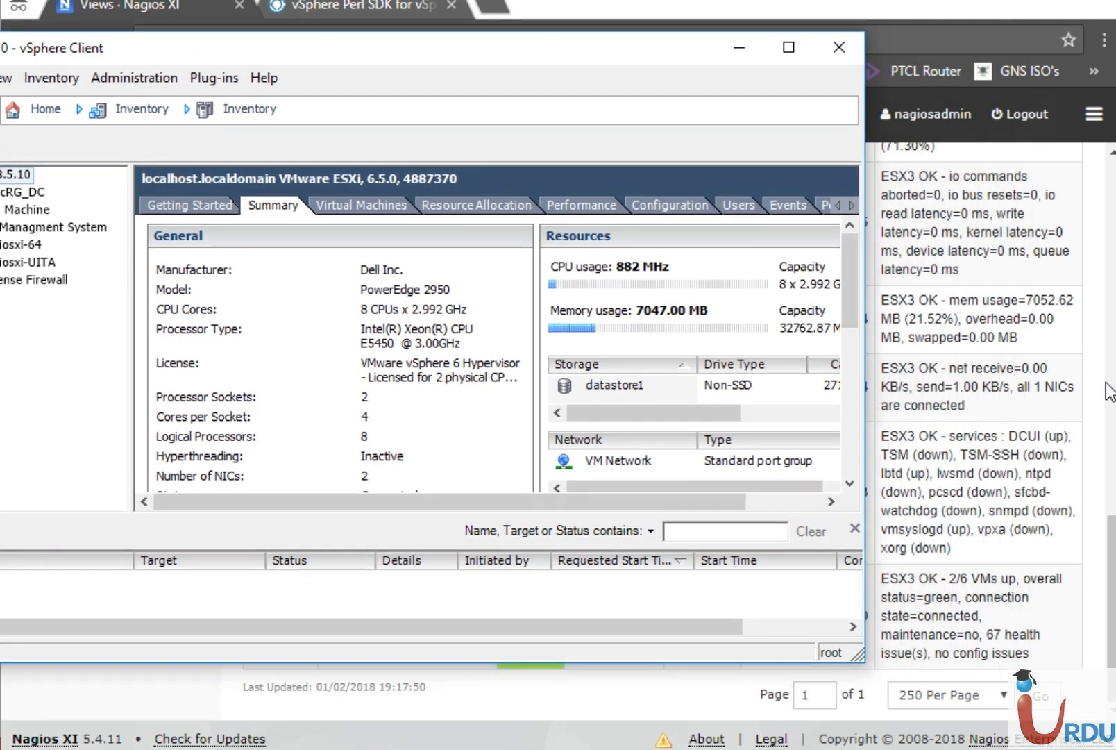
left_click(1110, 392)
scroll(1109, 392, "down", 5)
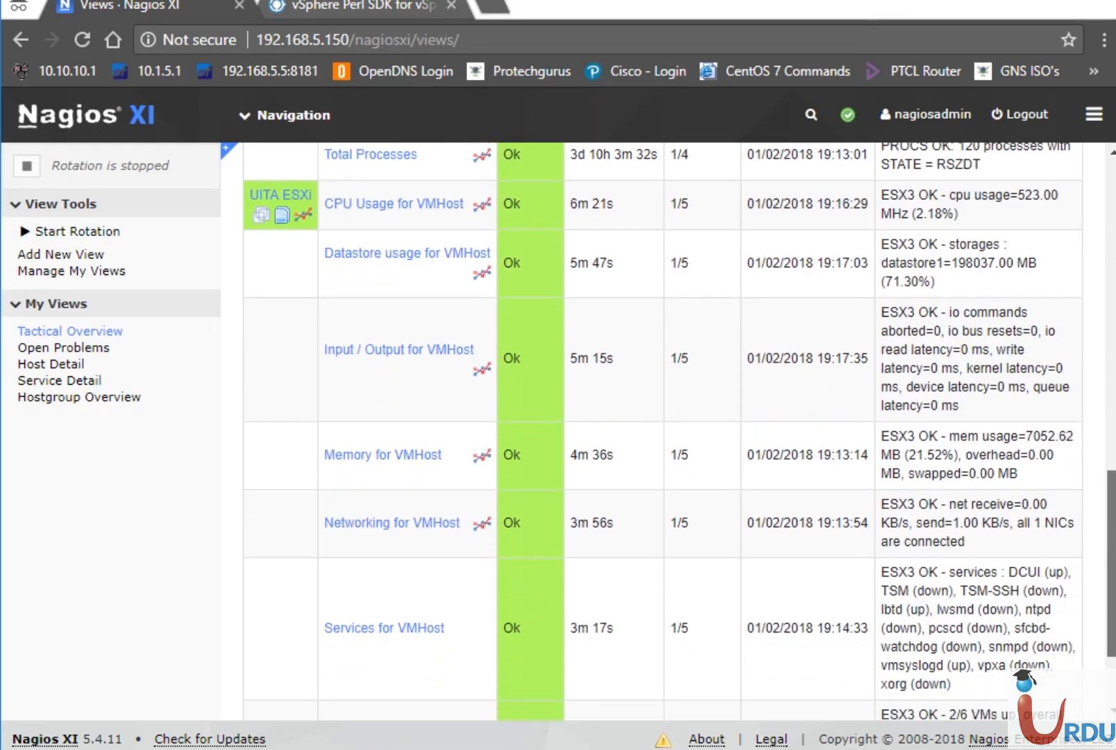
left_click_drag(1111, 564, 1112, 566)
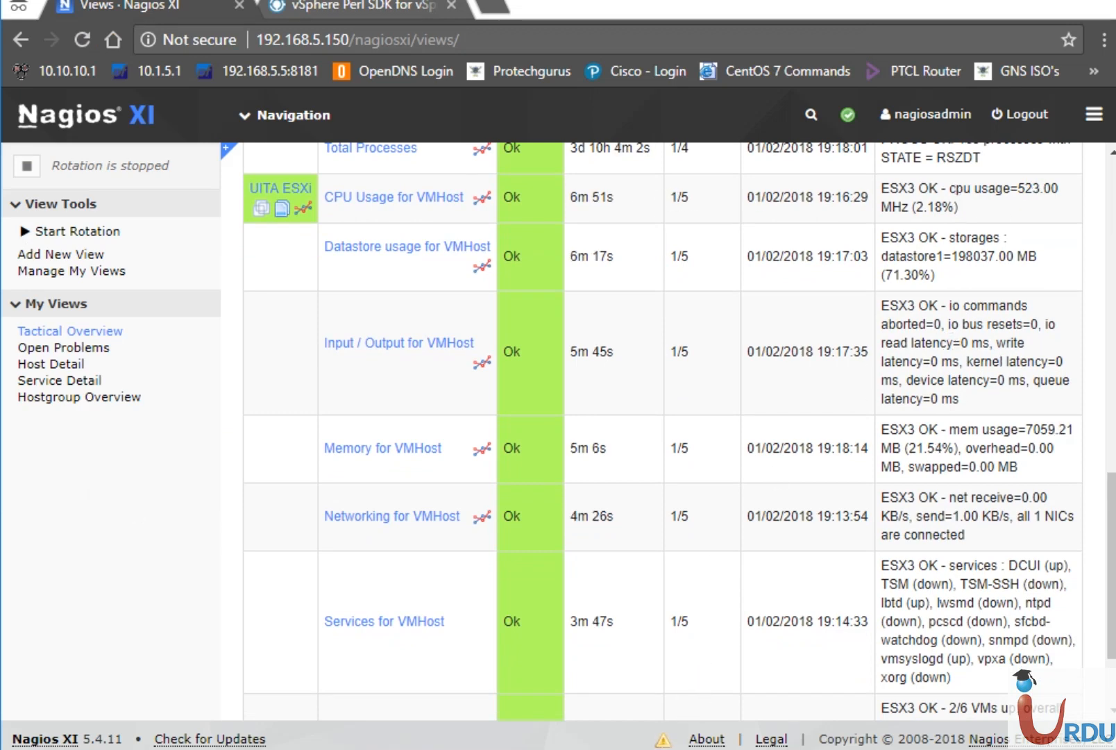
key("alt+Tab")
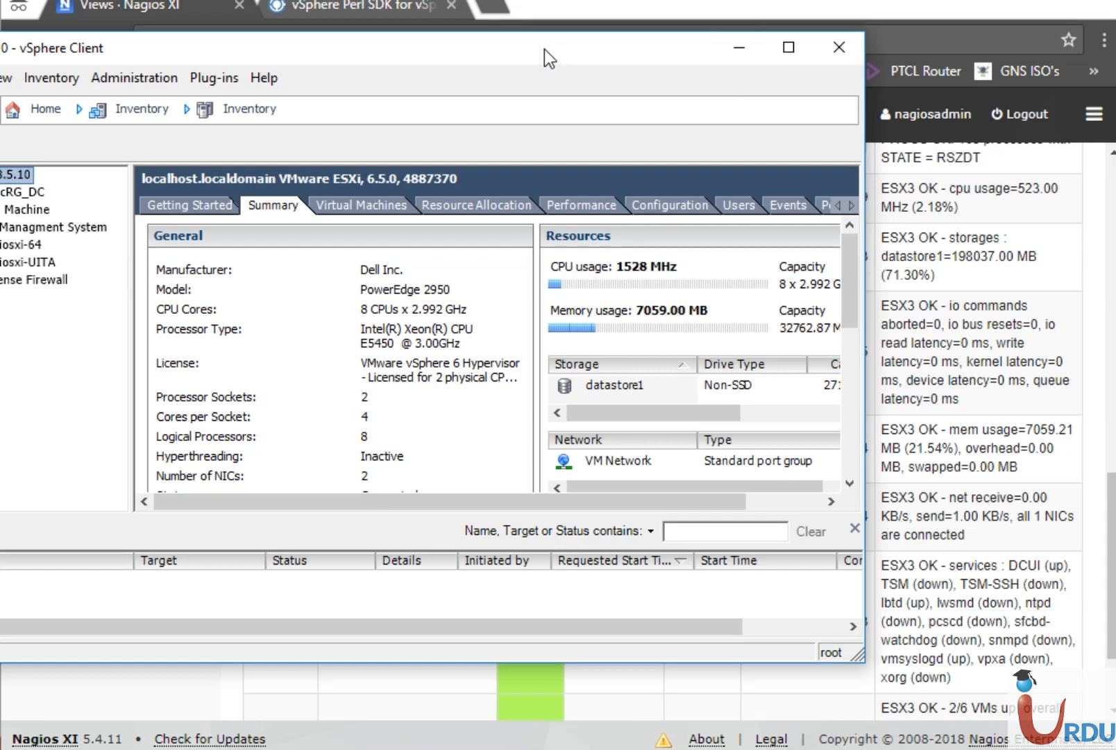
left_click_drag(567, 47, 644, 50)
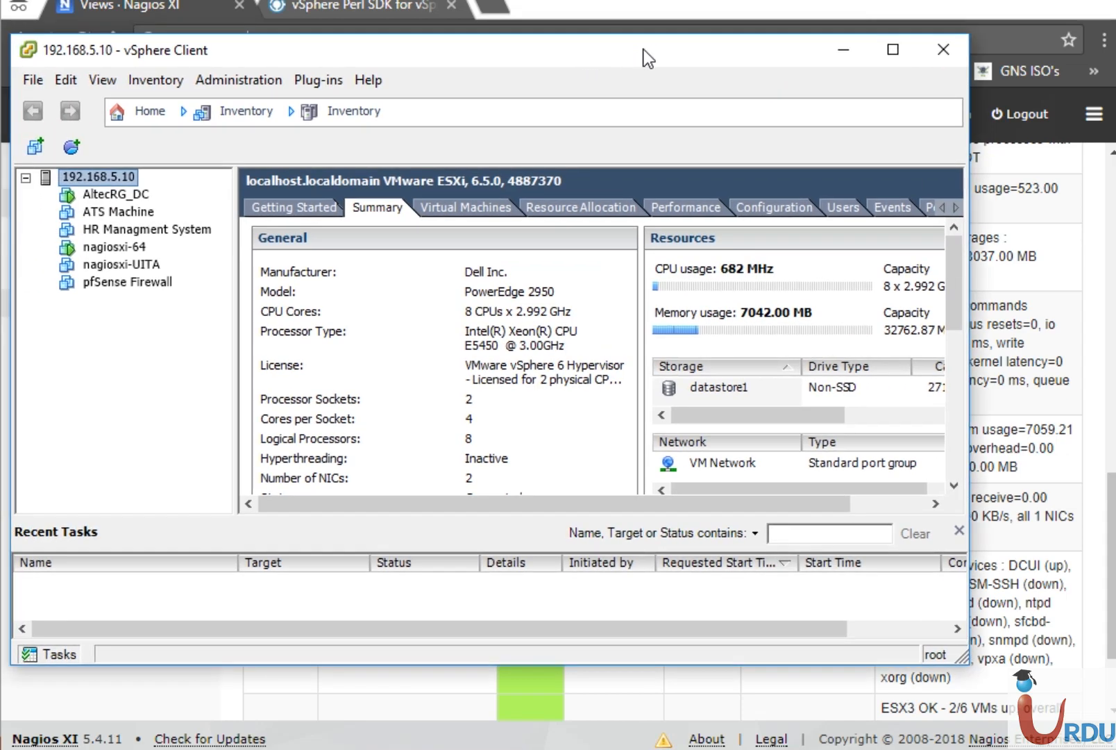
left_click(841, 51)
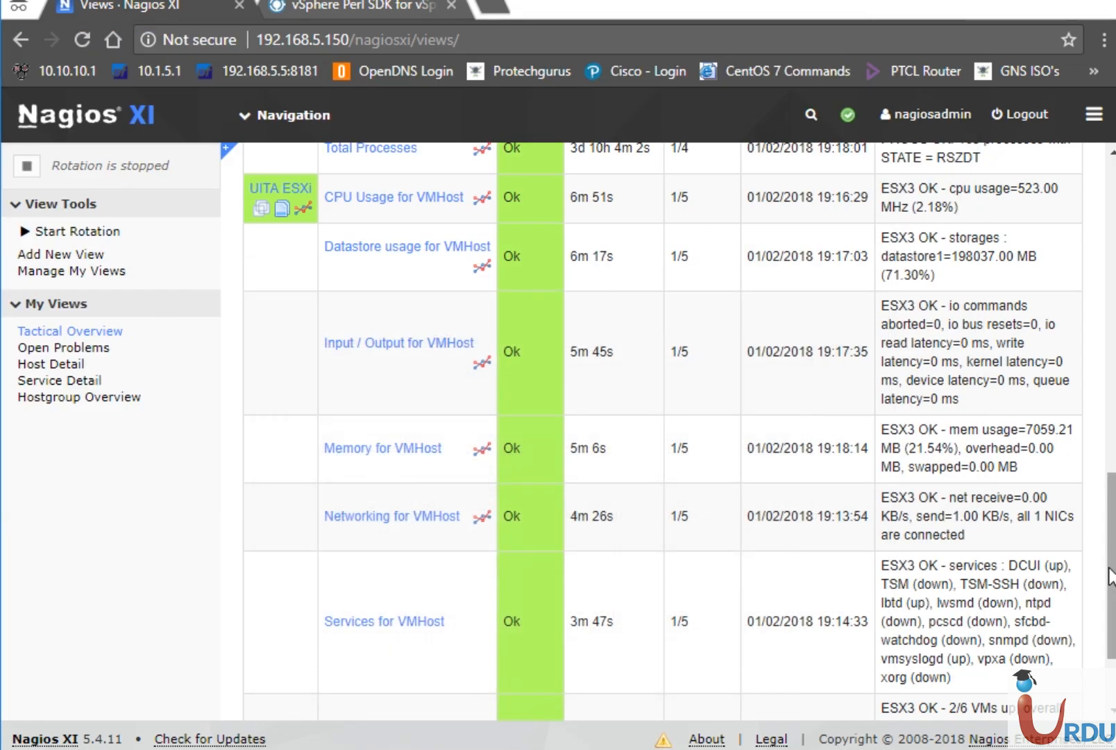
left_click_drag(1112, 573, 1113, 250)
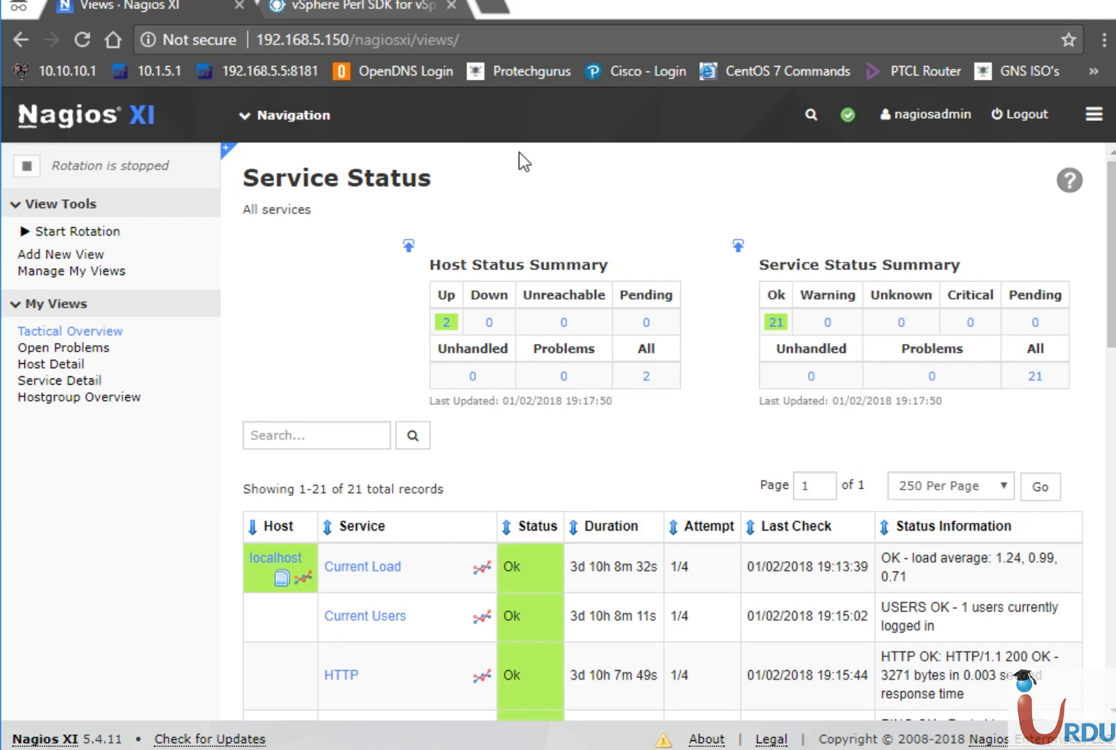
left_click(517, 748)
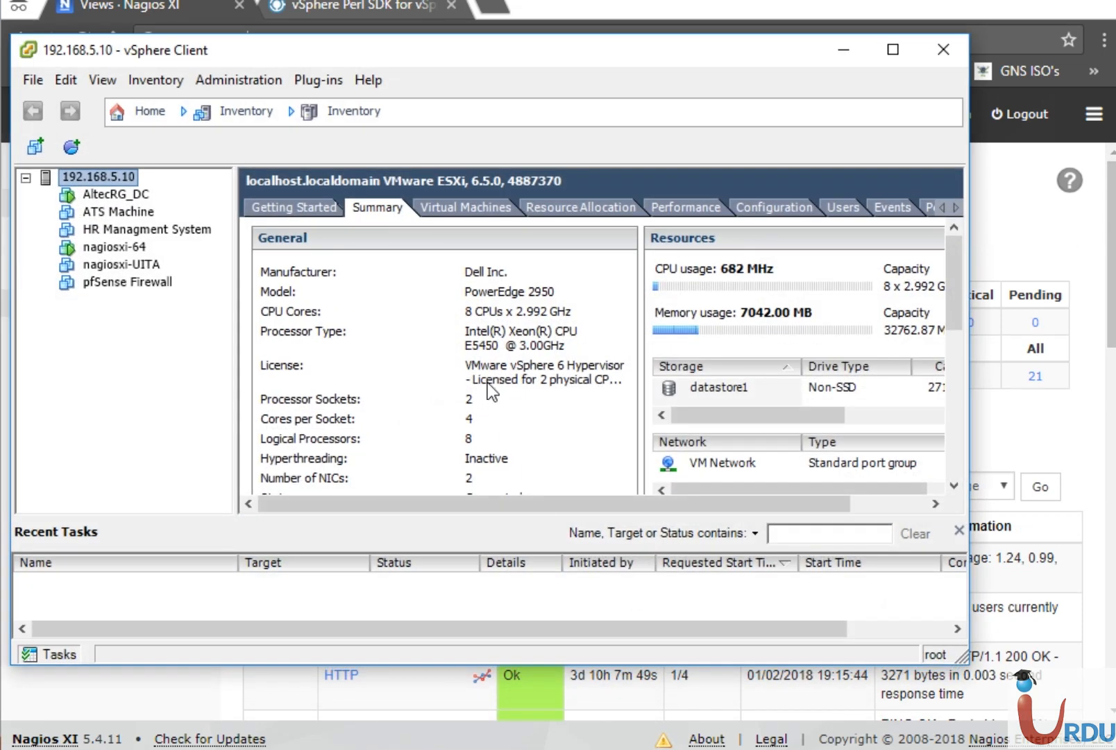
left_click(108, 195)
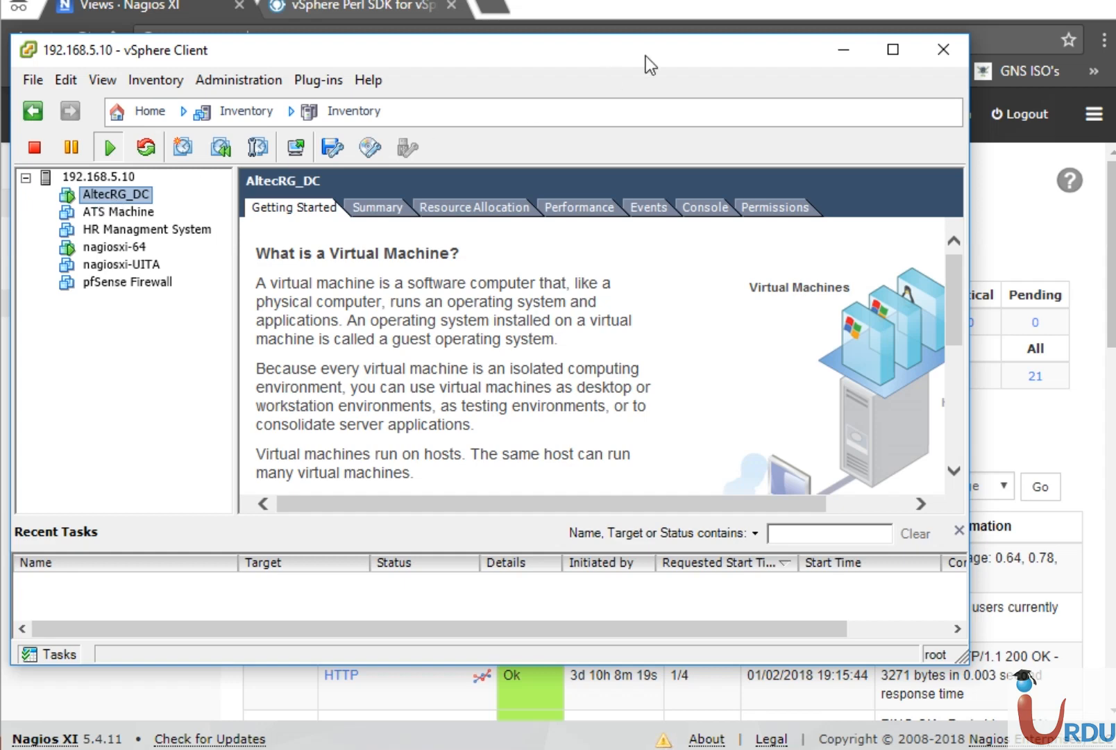
Minimise vSphere Client, revealing Nagios XI's Service Status with all 21 services OK.
left_click(842, 51)
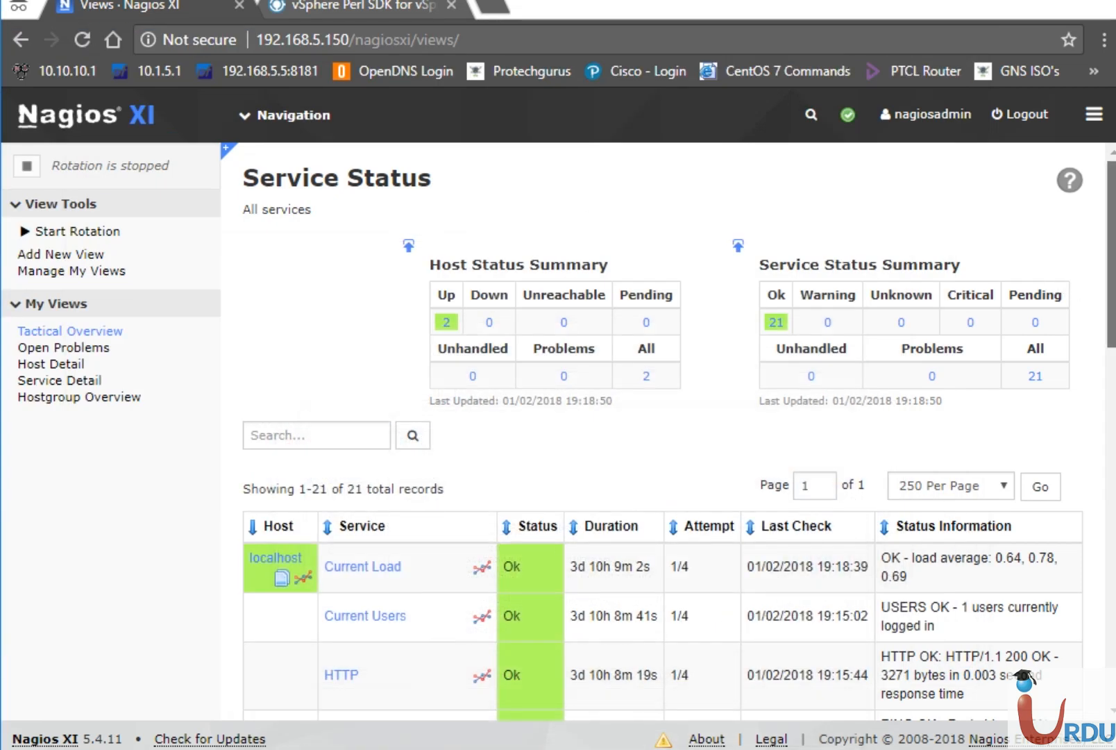
Start the VMware wizard from Configure > Configuration Wizards.
left_click(244, 113)
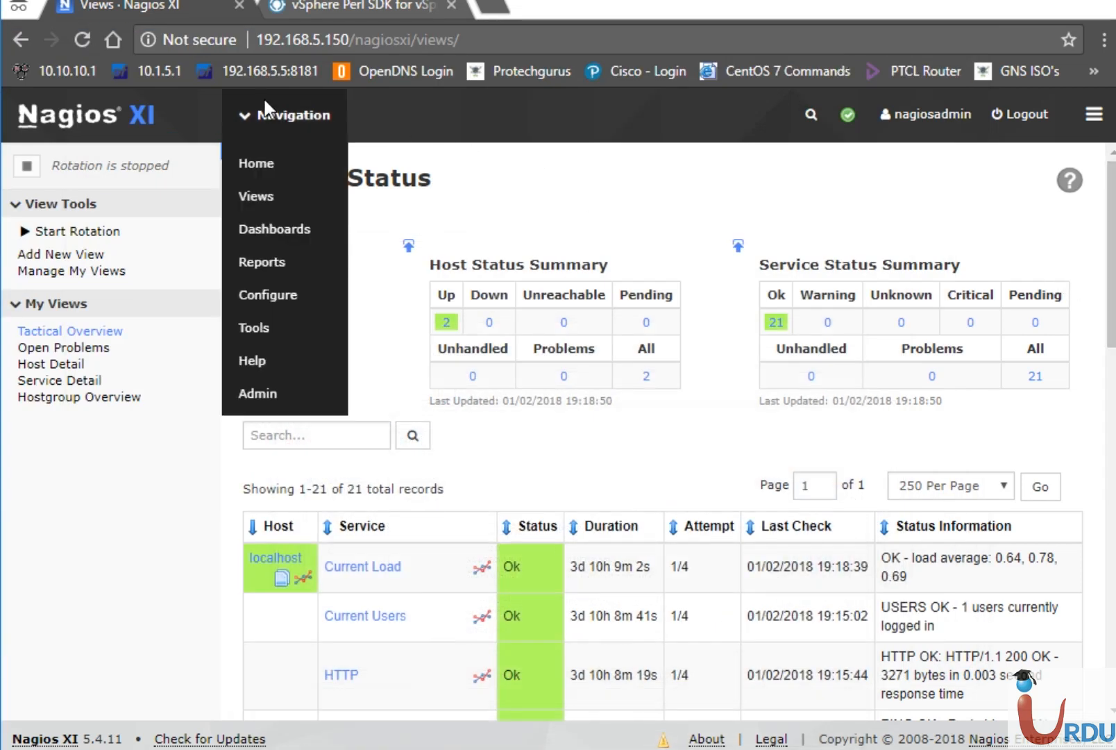
left_click(293, 294)
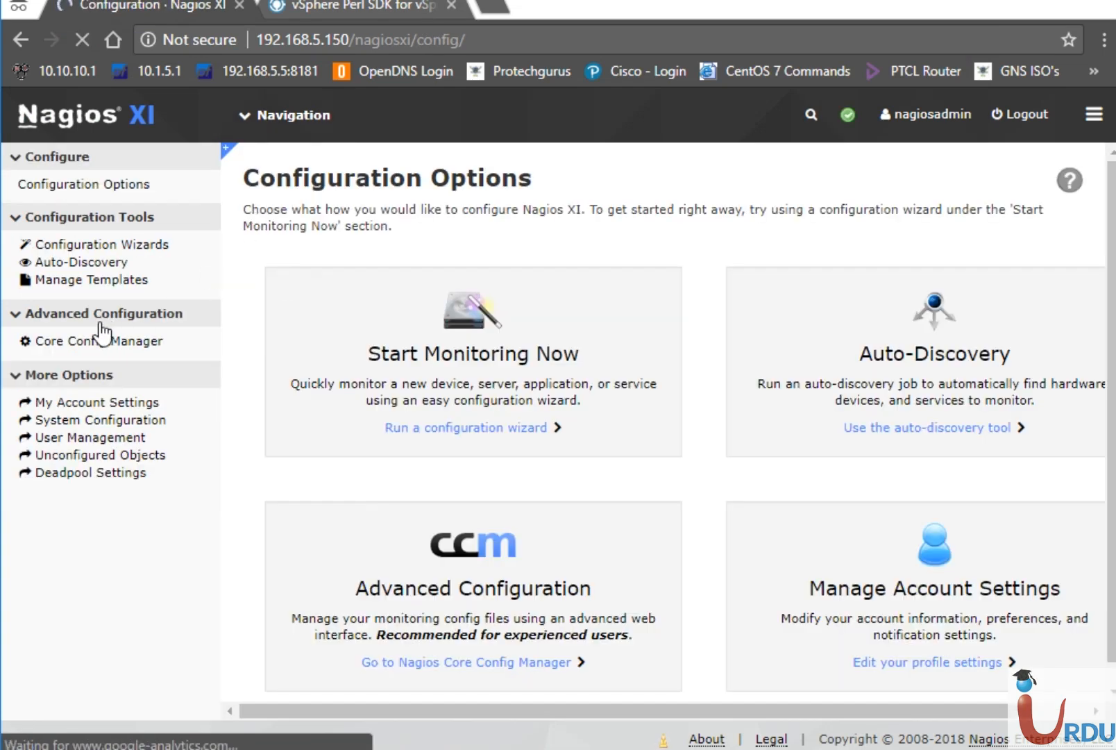
left_click(82, 250)
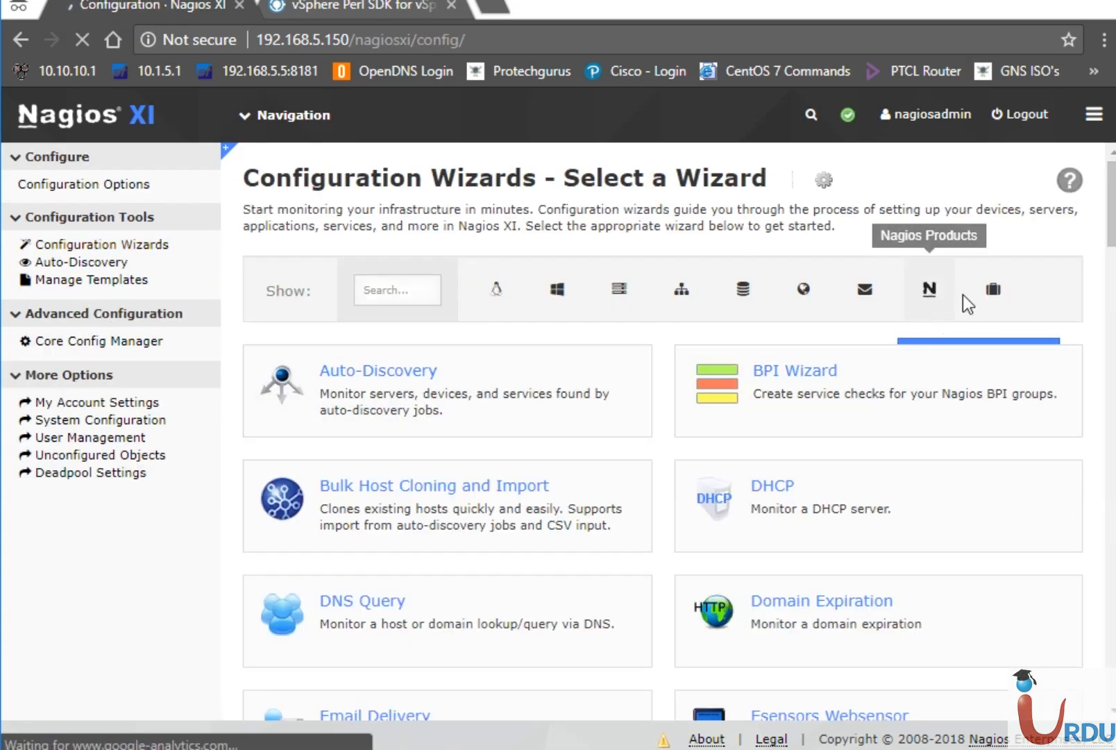
left_click(990, 290)
left_click(848, 378)
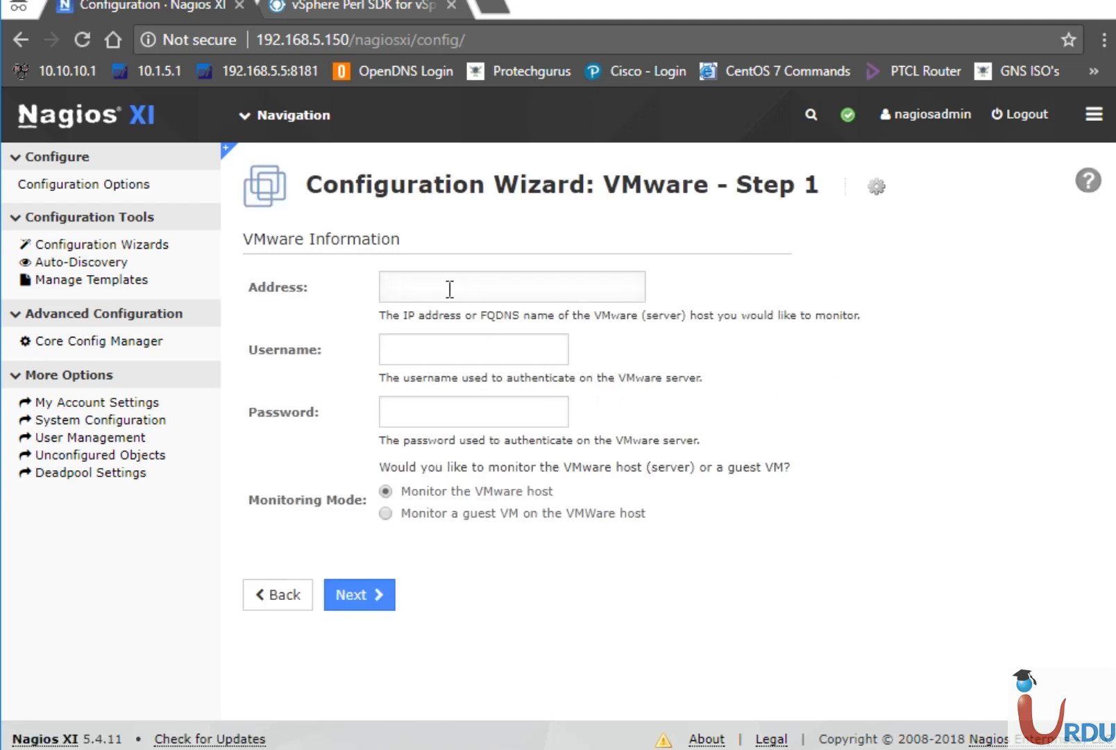
Enter address 192.168.5.12, username root and the password, choose Monitor a guest VM, and continue.
left_click(450, 289)
type("192.168.5.12")
left_click(488, 359)
type("admin")
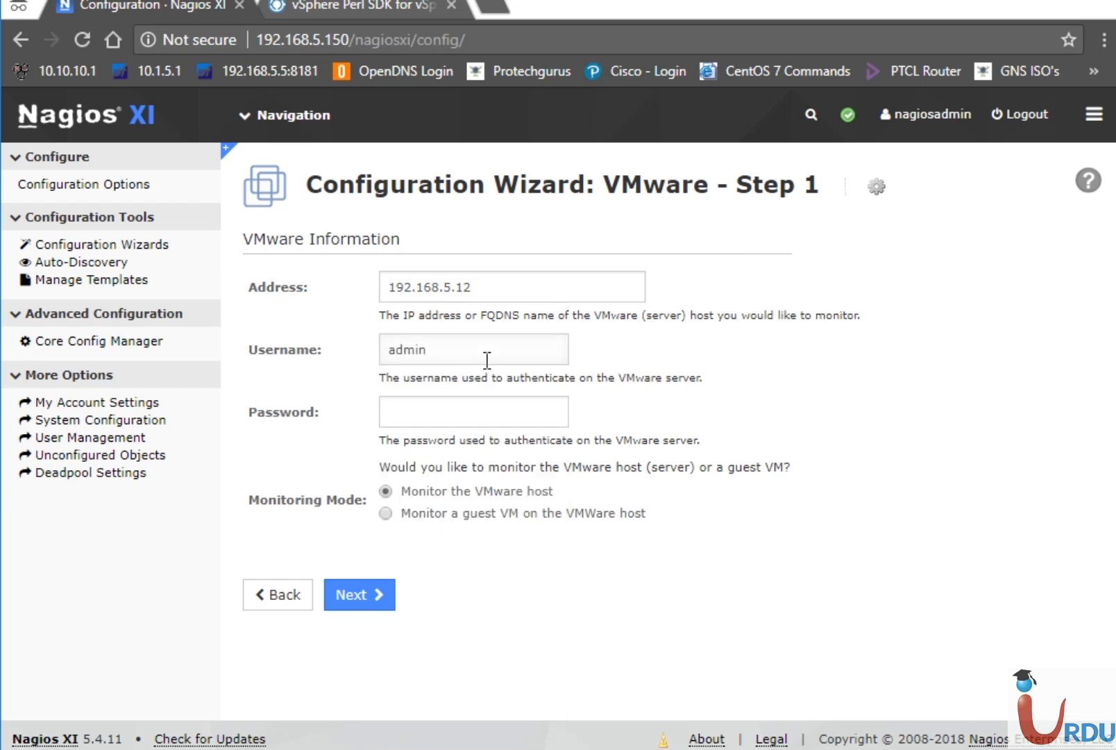
type("istrator")
key("Tab")
type("•••••••")
key("BackSpace")
key("BackSpace")
key("BackSpace")
key("BackSpace")
key("BackSpace")
key("BackSpace")
key("BackSpace")
type("••••••••••••••")
left_click(464, 520)
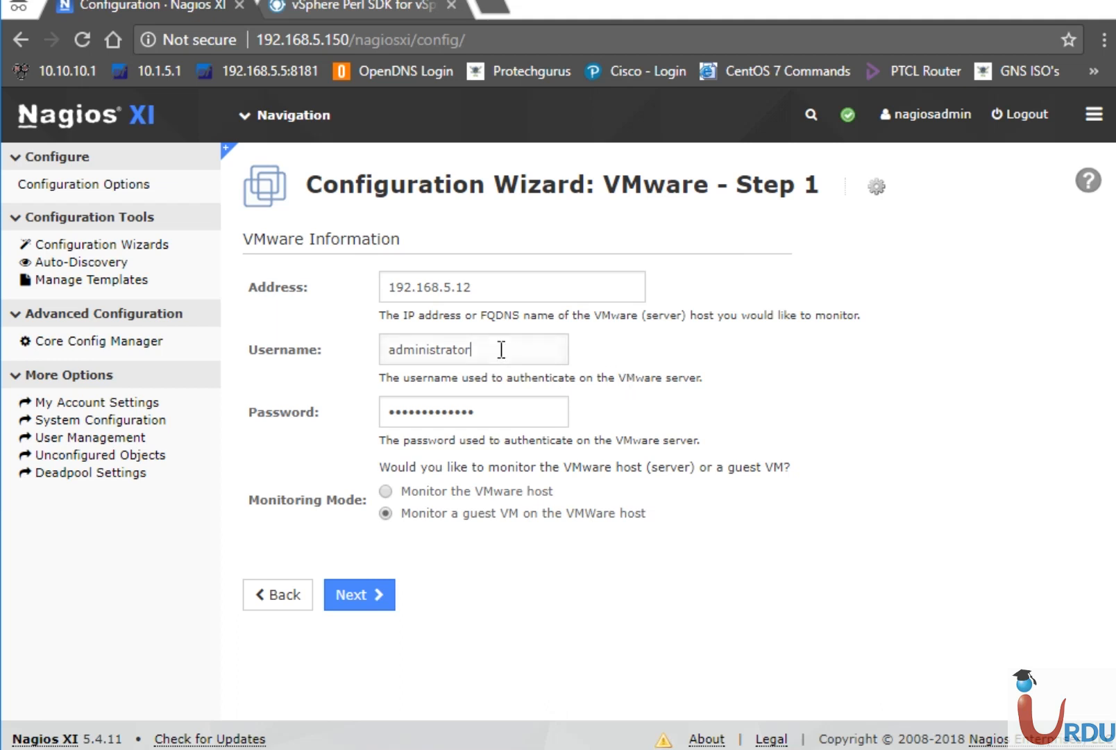
key("ctrl+a")
type("root")
left_click(365, 593)
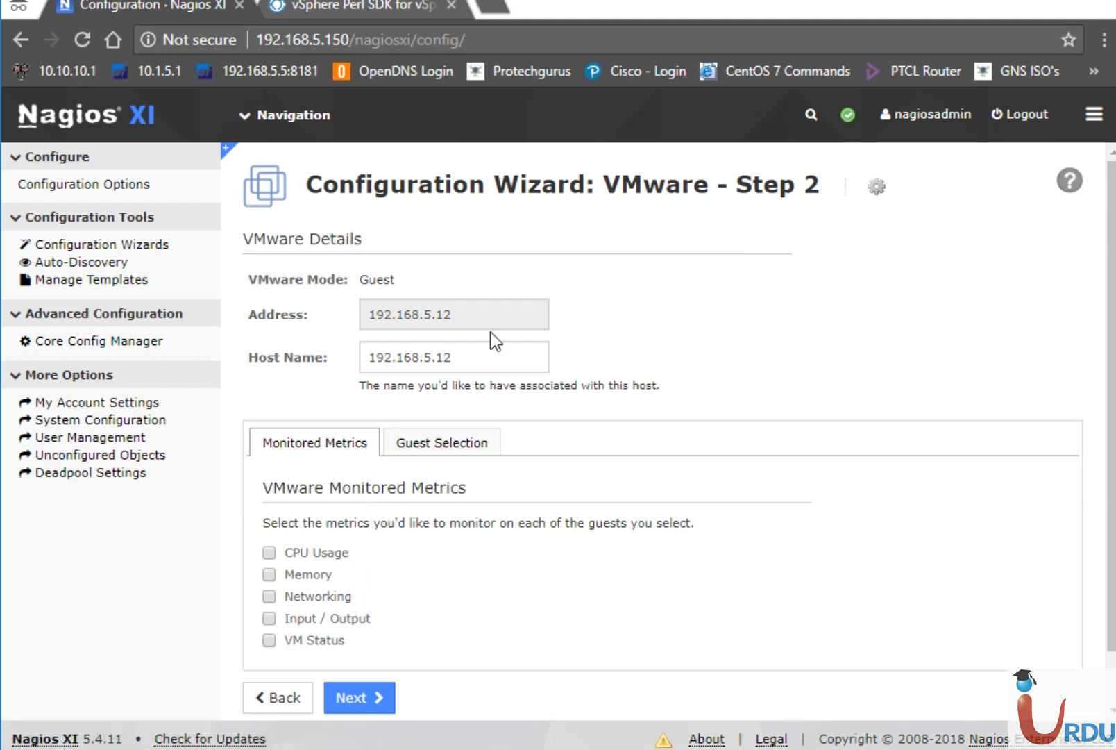
Replace the guest's host name with 'Altecrg DC'.
left_click(474, 355)
key("ctrl+a")
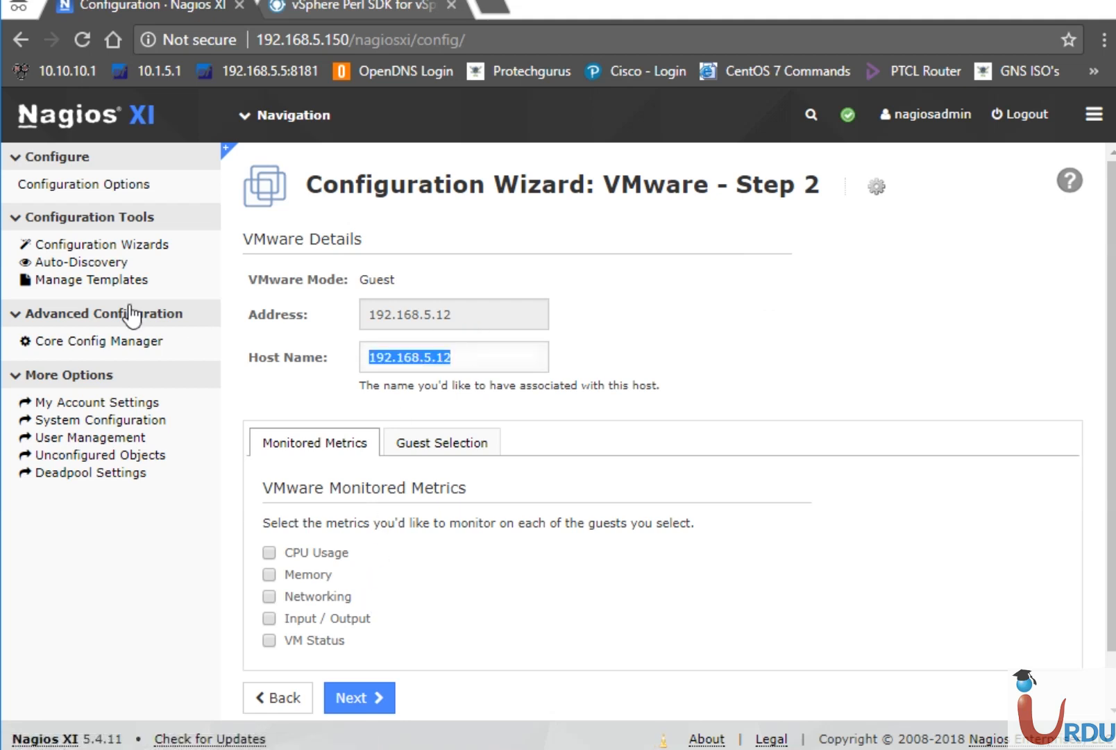
type("A")
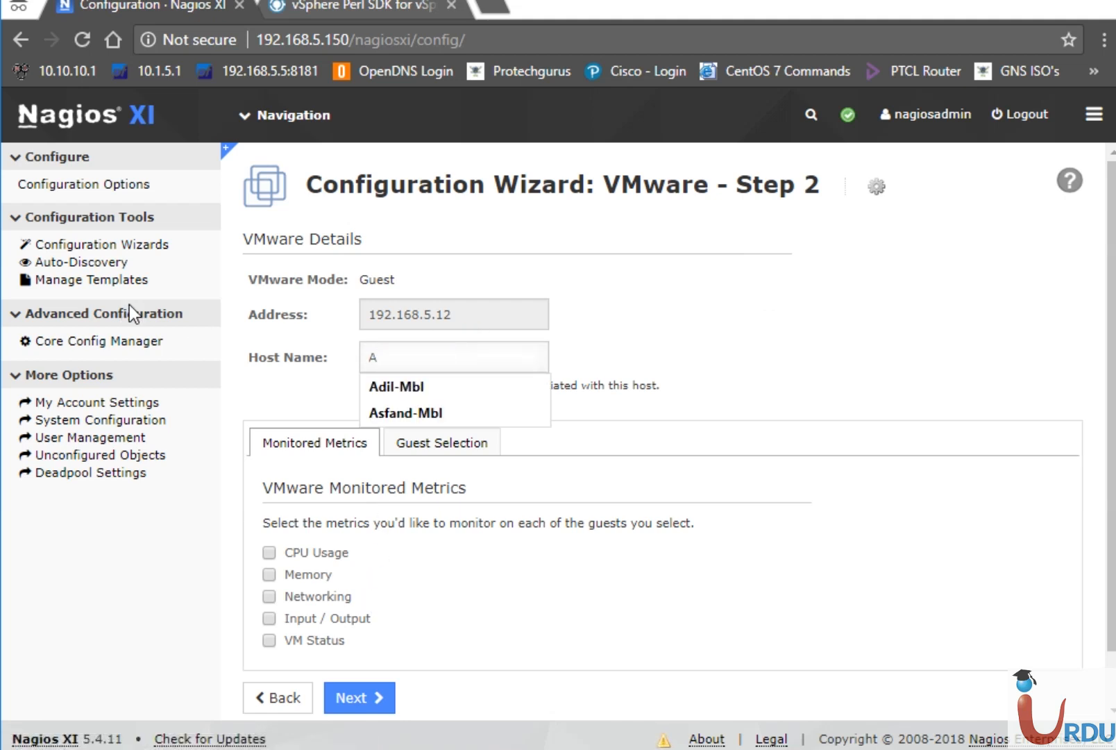
key("BackSpace")
type("Altecrg")
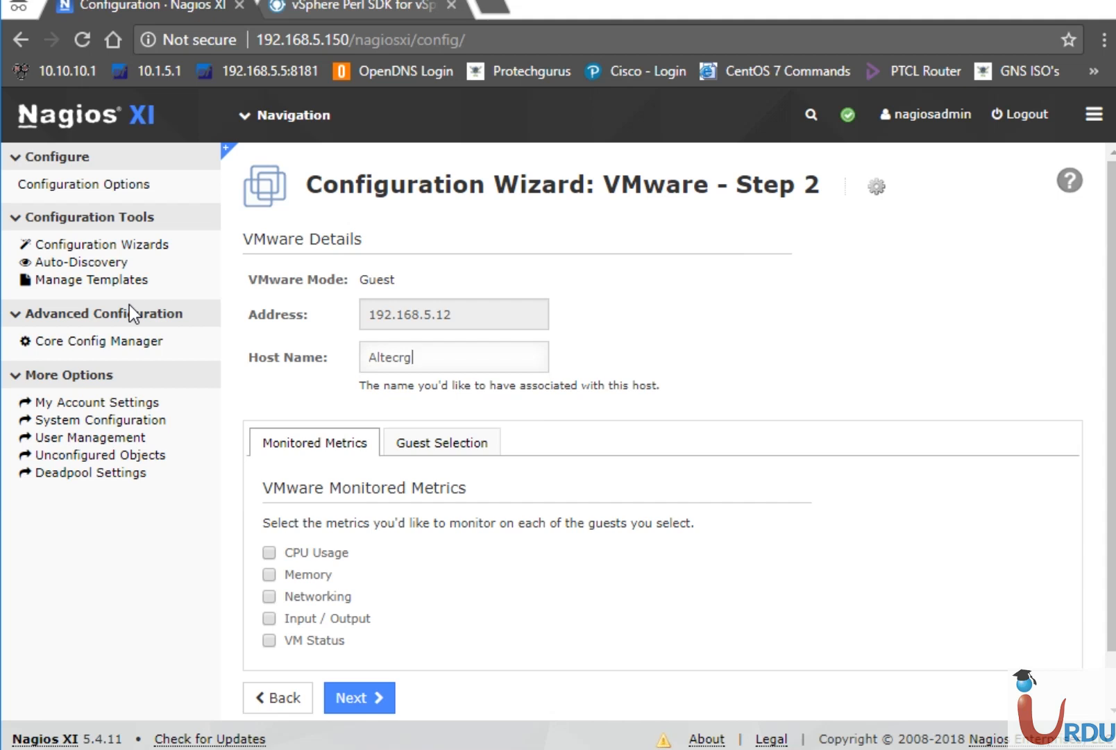
type(" DC")
Add CPU Usage and Memory to the guest's monitored metrics and move on to monitoring settings.
left_click(441, 446)
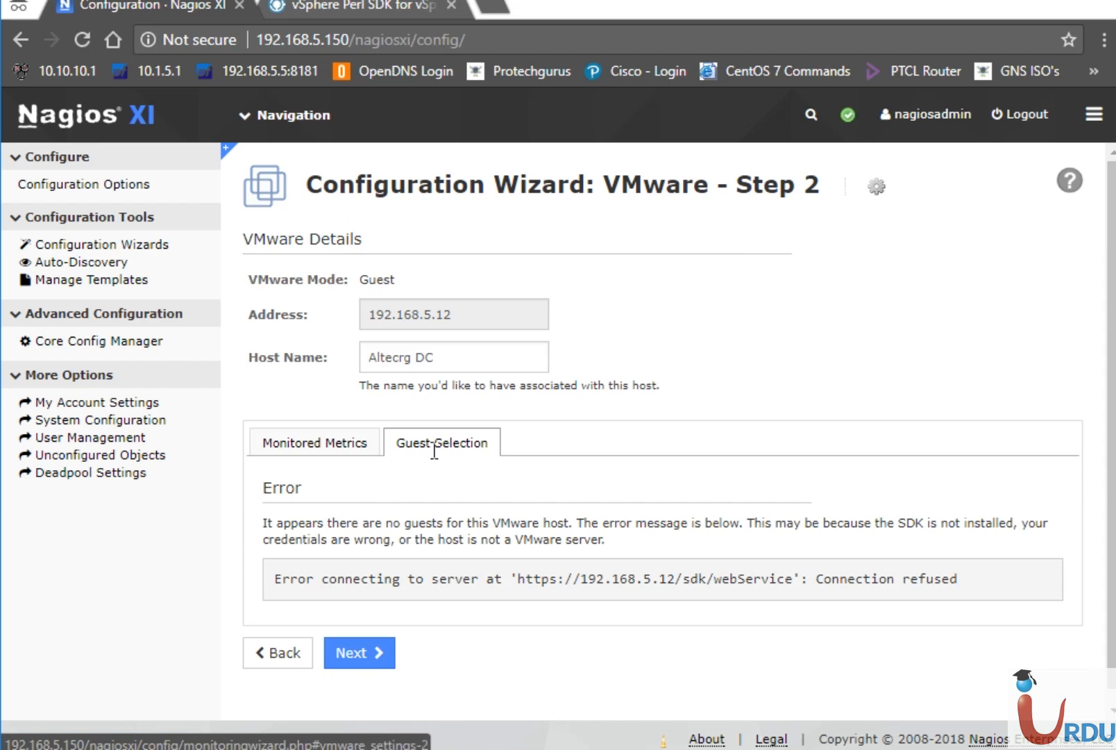
left_click(347, 451)
left_click(270, 553)
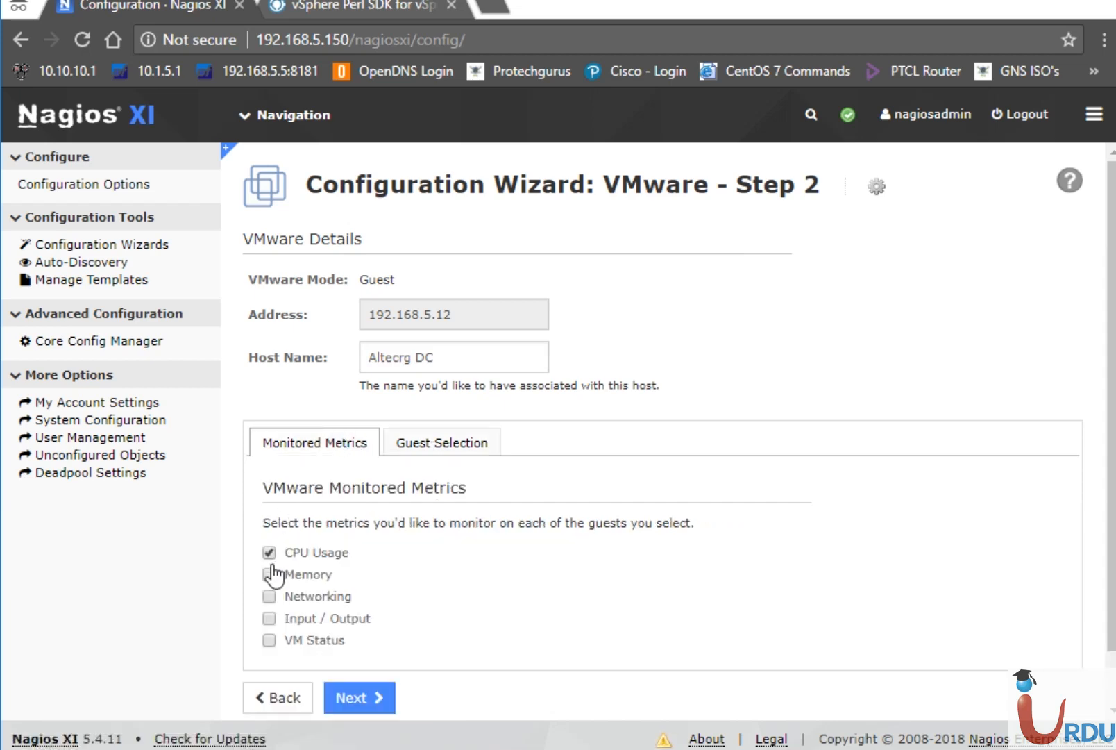
left_click(271, 573)
scroll(555, 645, "down", 1)
left_click(389, 637)
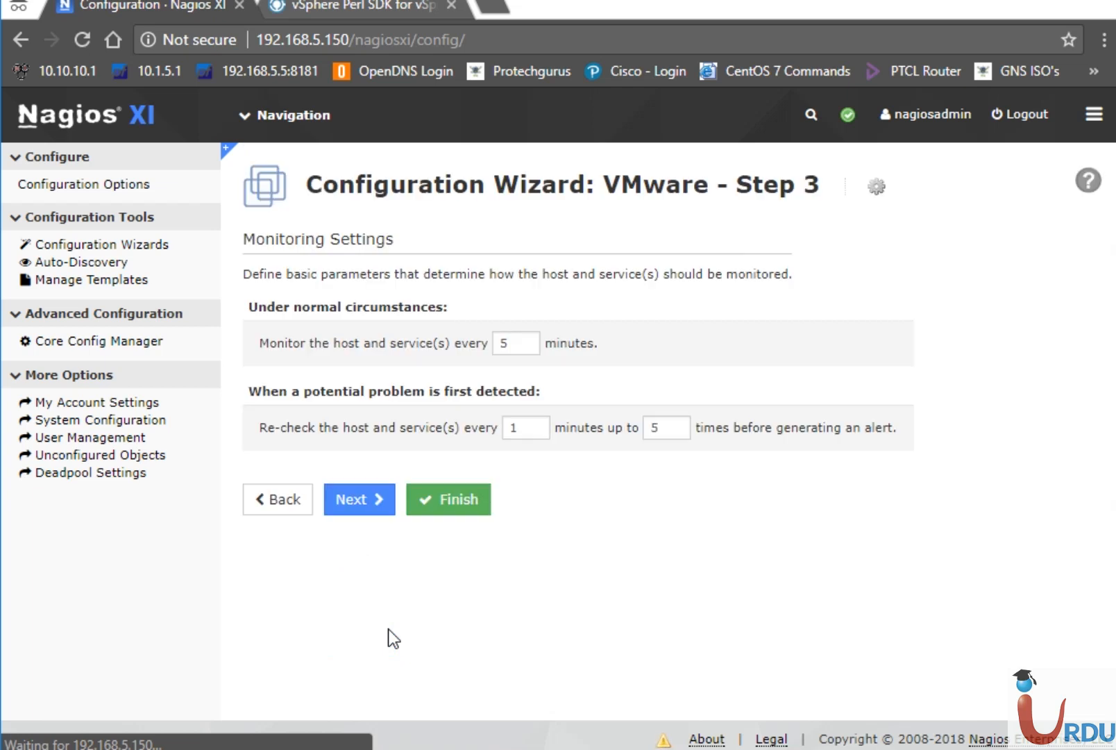
Finish the wizard to apply Altecrg DC, then bring up the Tactical Overview from Views.
left_click(461, 497)
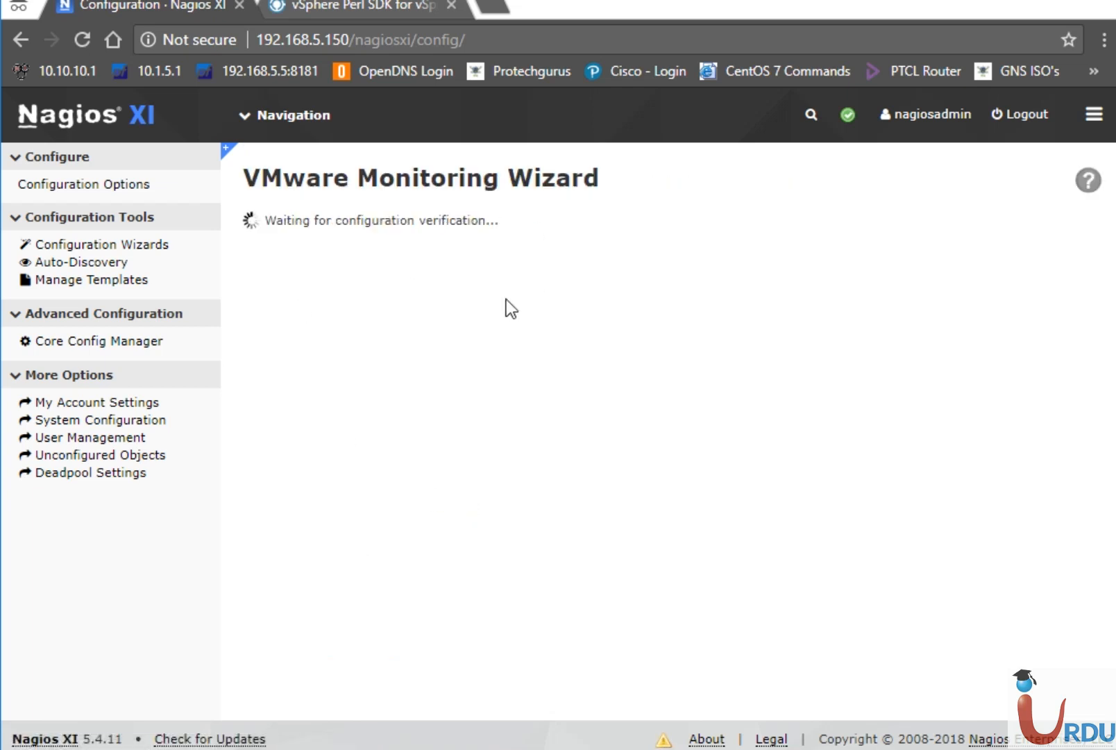
mouse_move(244, 100)
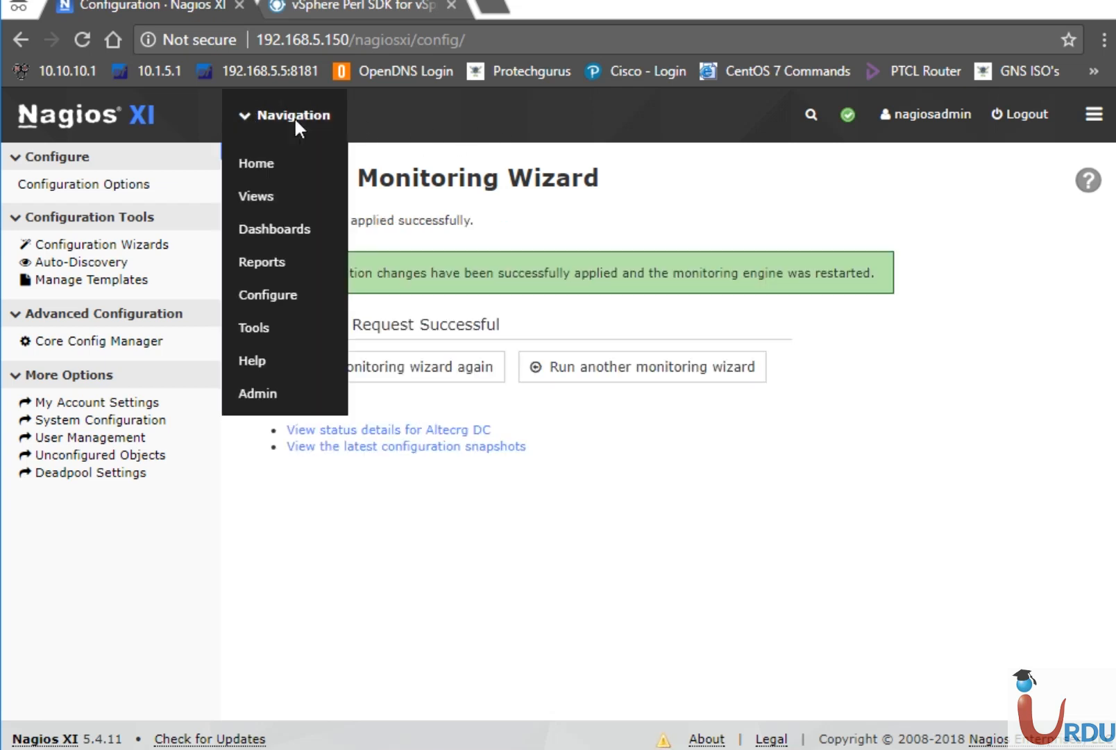
mouse_move(259, 122)
left_click(259, 195)
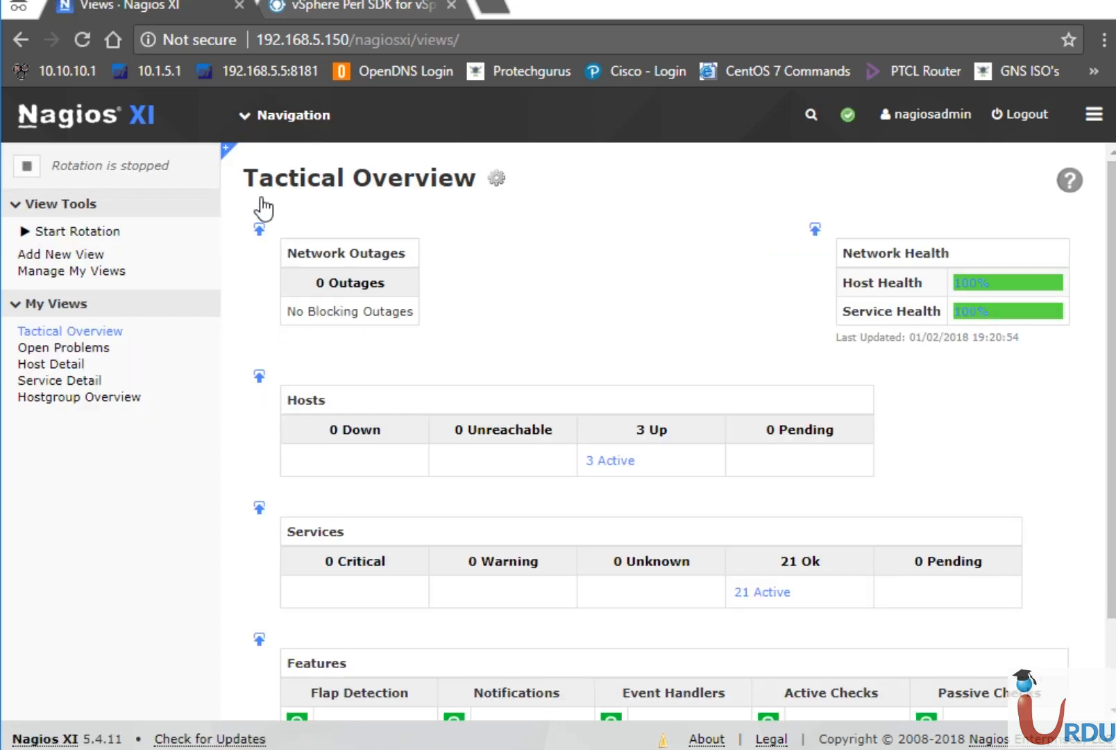
Confirm all three hosts are Up, then review the service list showing 21 services OK.
left_click(75, 365)
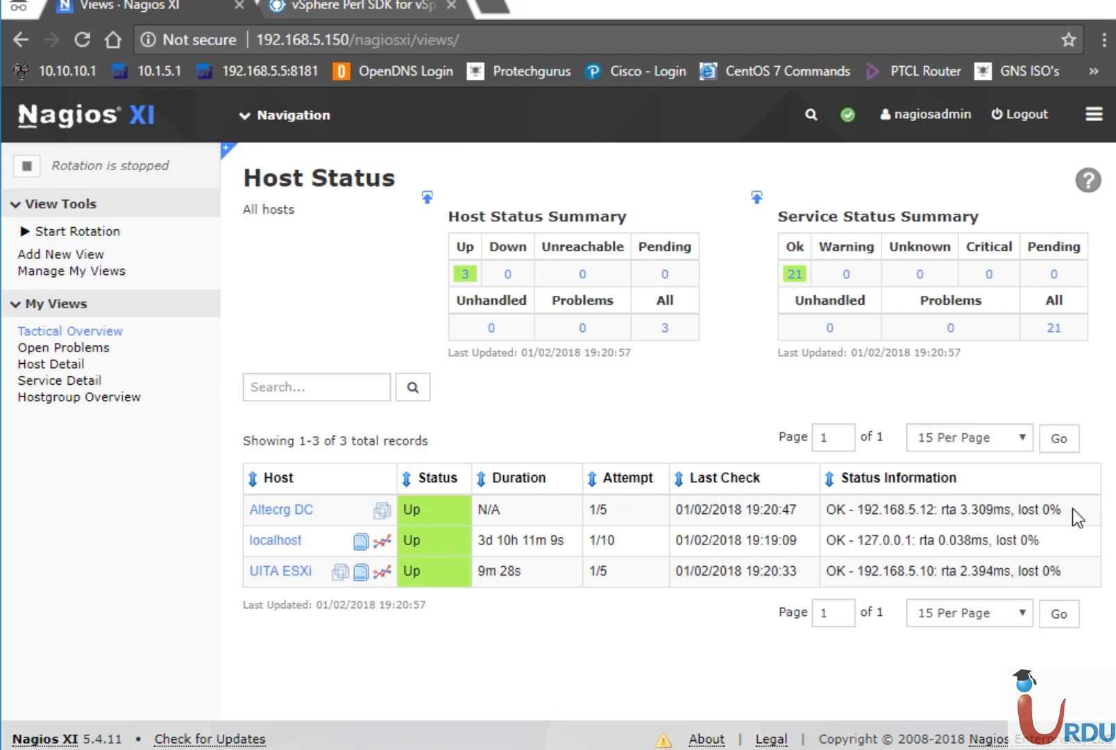
left_click(50, 383)
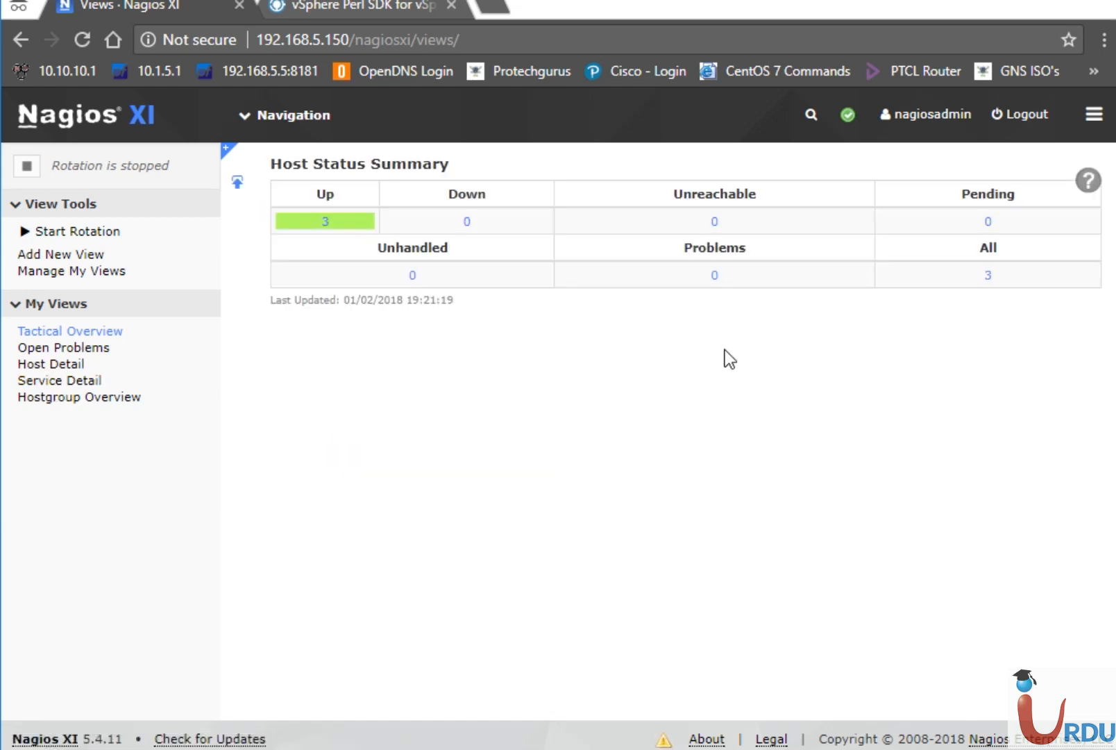
left_click(68, 382)
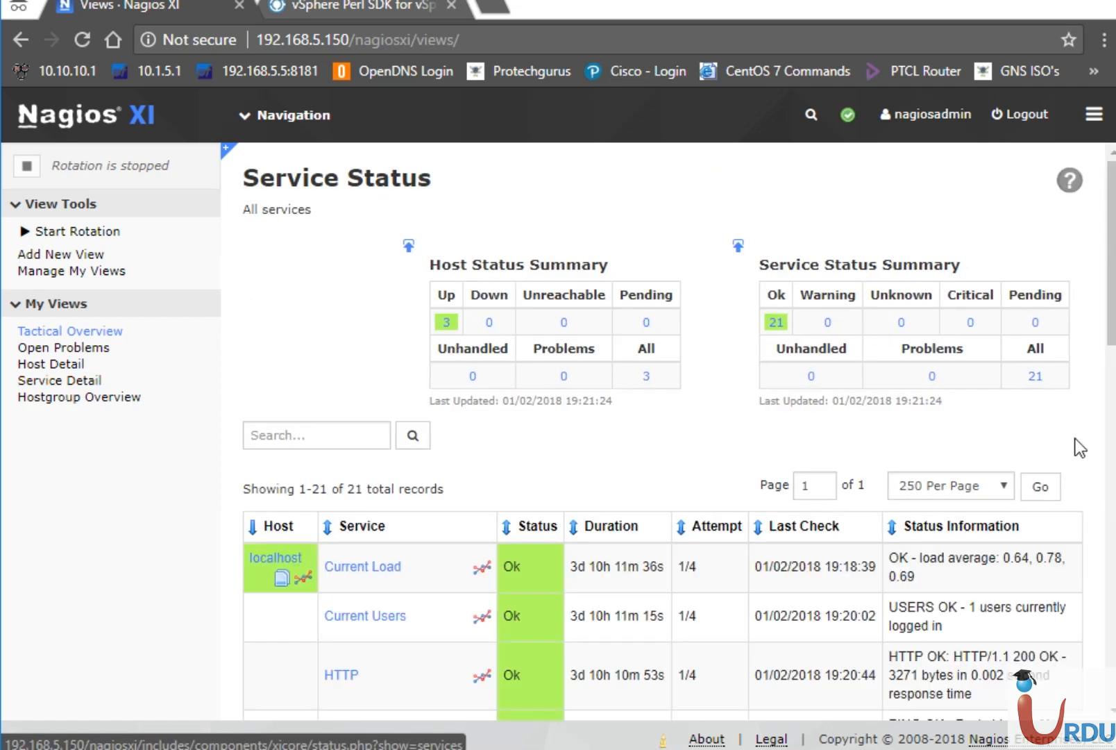
left_click(1111, 437)
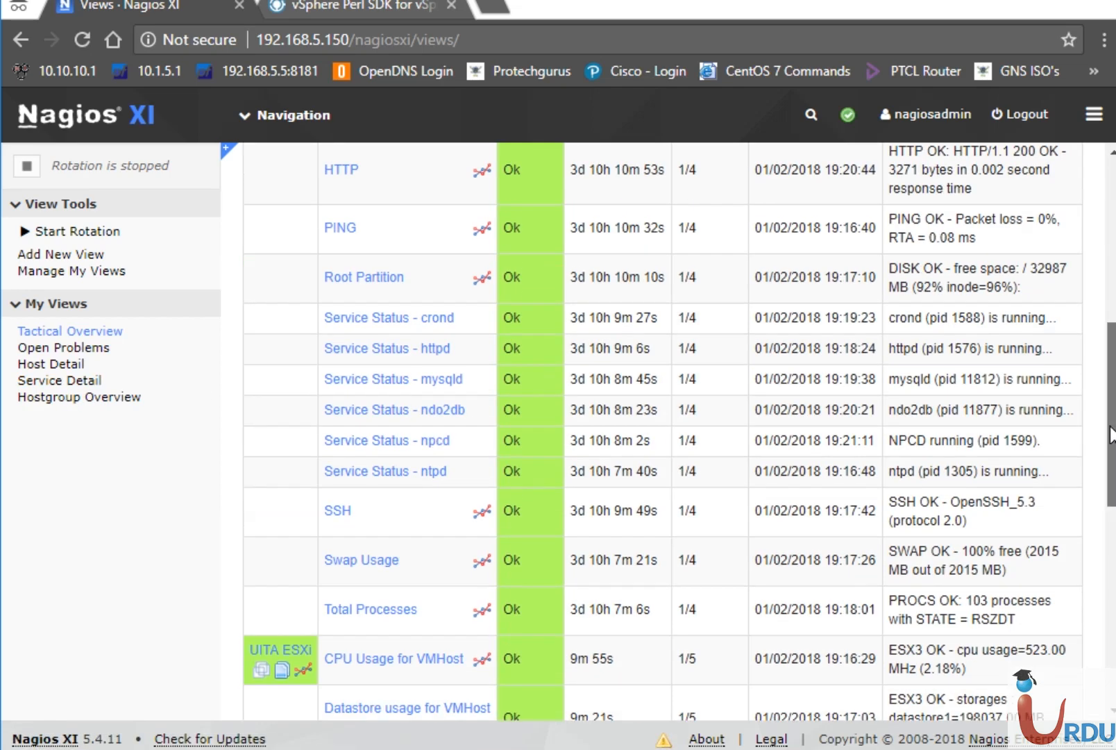
scroll(1111, 437, "down", 4)
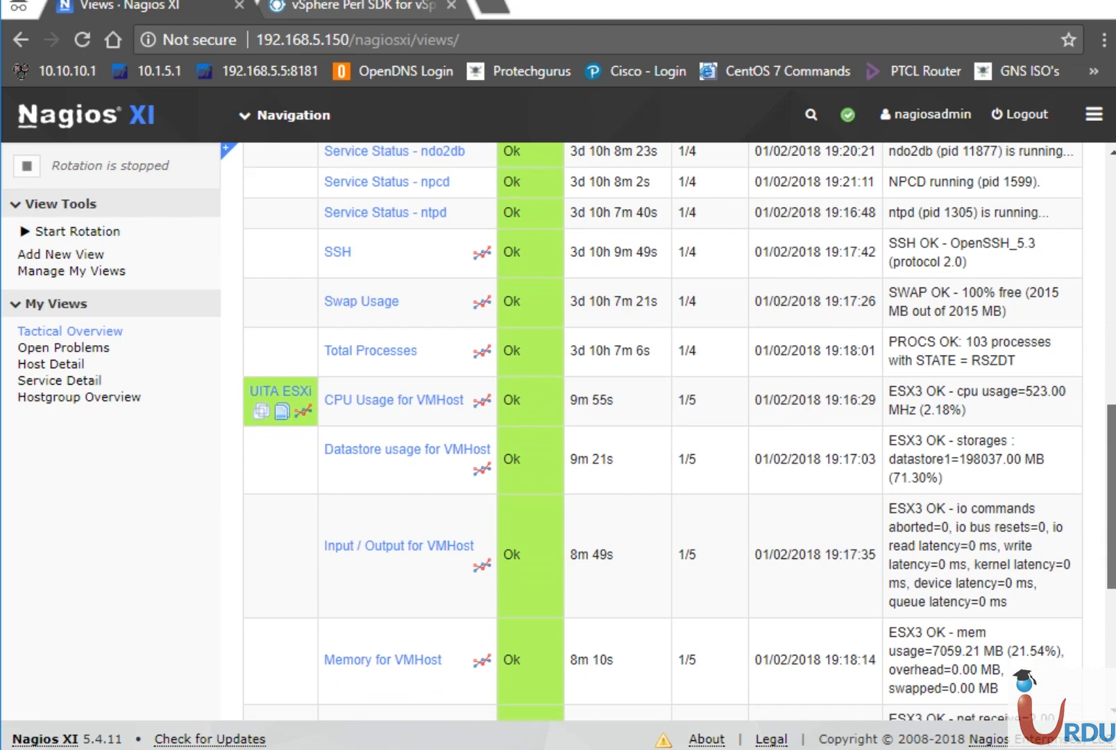
scroll(1112, 438, "down", 1)
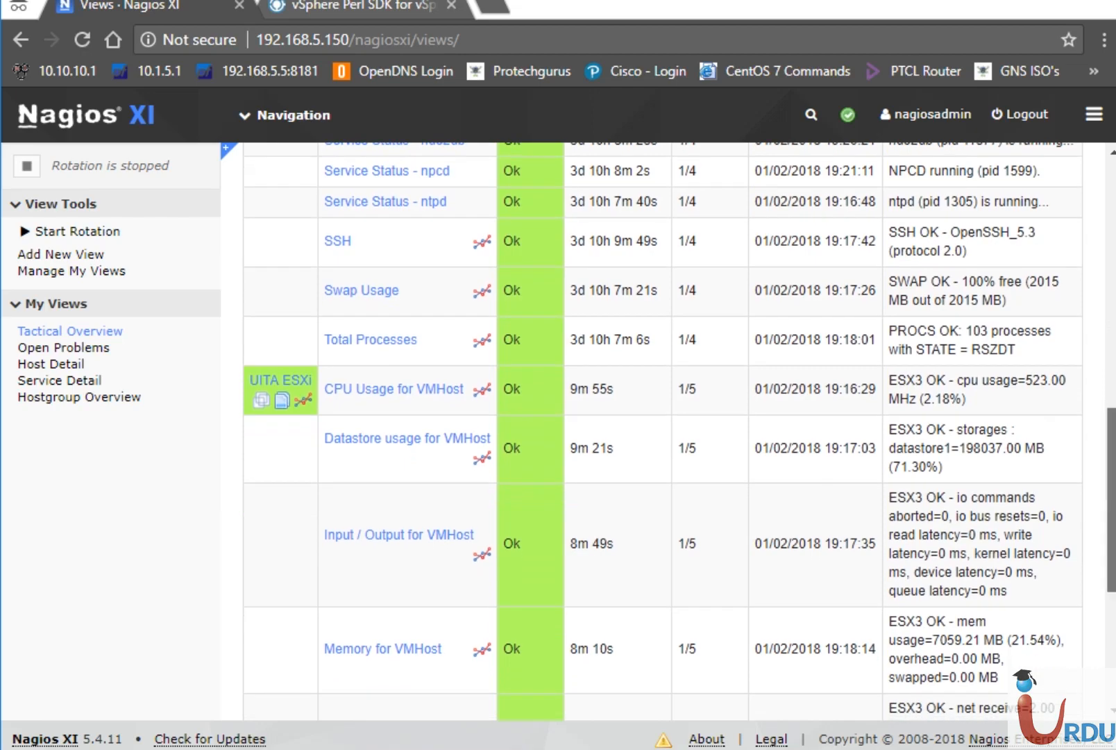
scroll(1112, 437, "up", 6)
scroll(1111, 438, "down", 10)
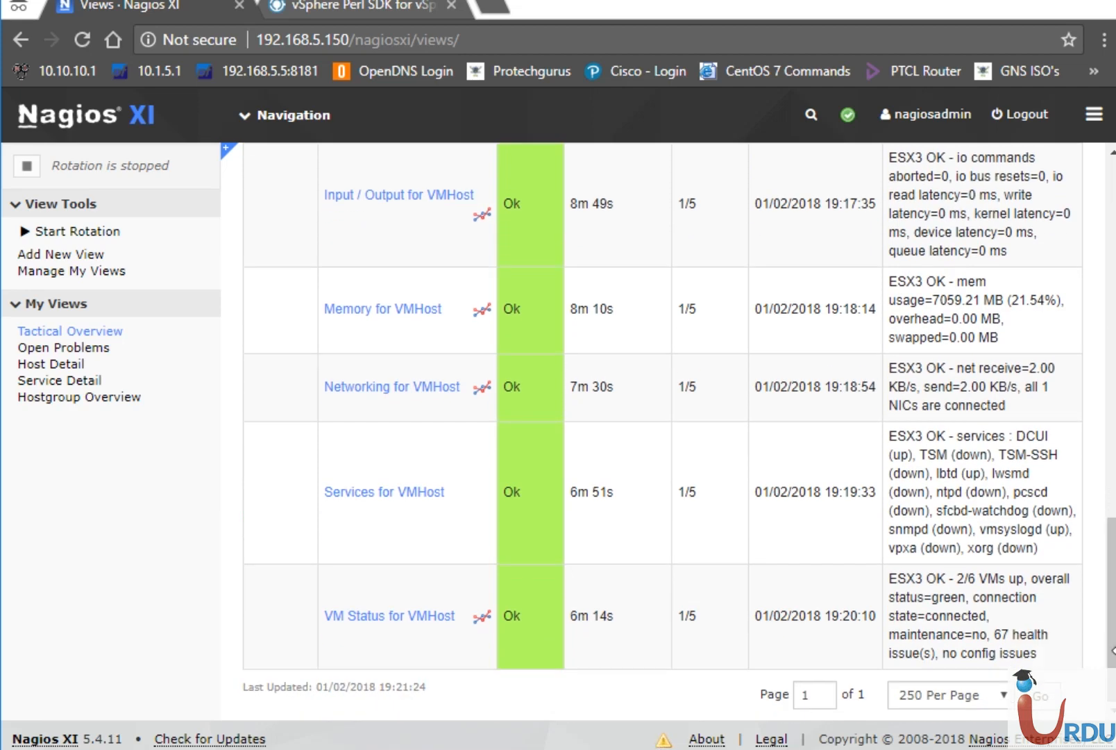
mouse_move(1112, 649)
left_mouse_down()
mouse_move(1113, 381)
mouse_move(1100, 304)
mouse_move(1111, 659)
left_mouse_up()
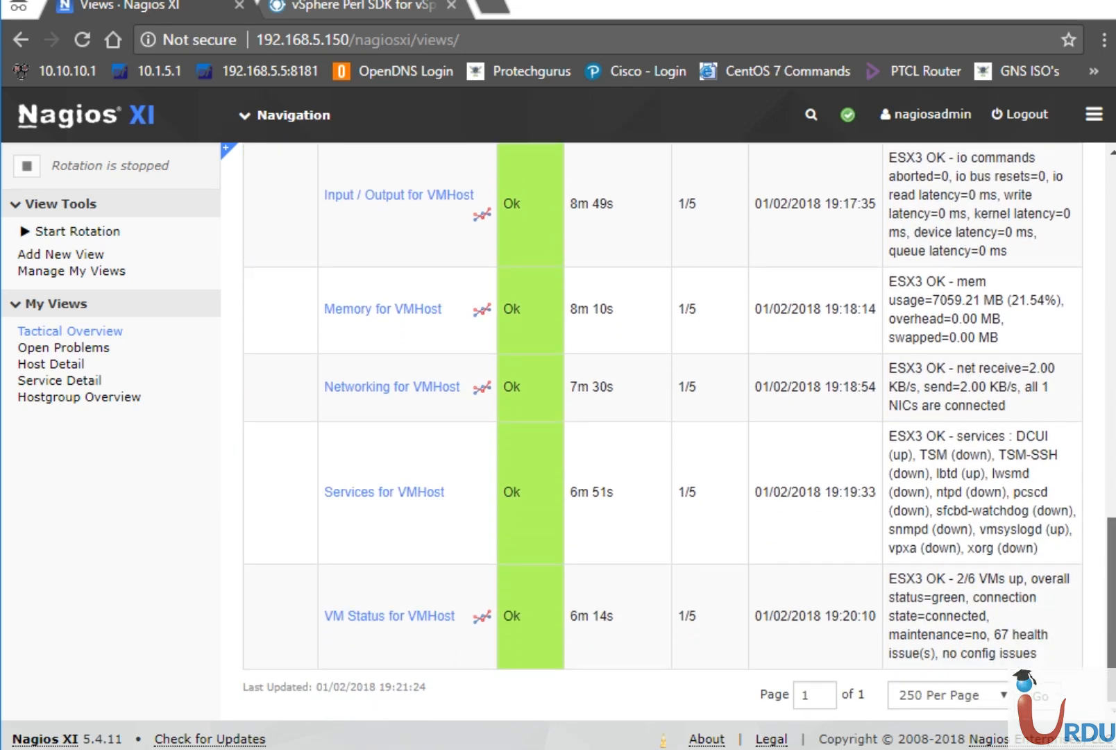
Set the service detail list to show 1000 services per page.
left_click(985, 698)
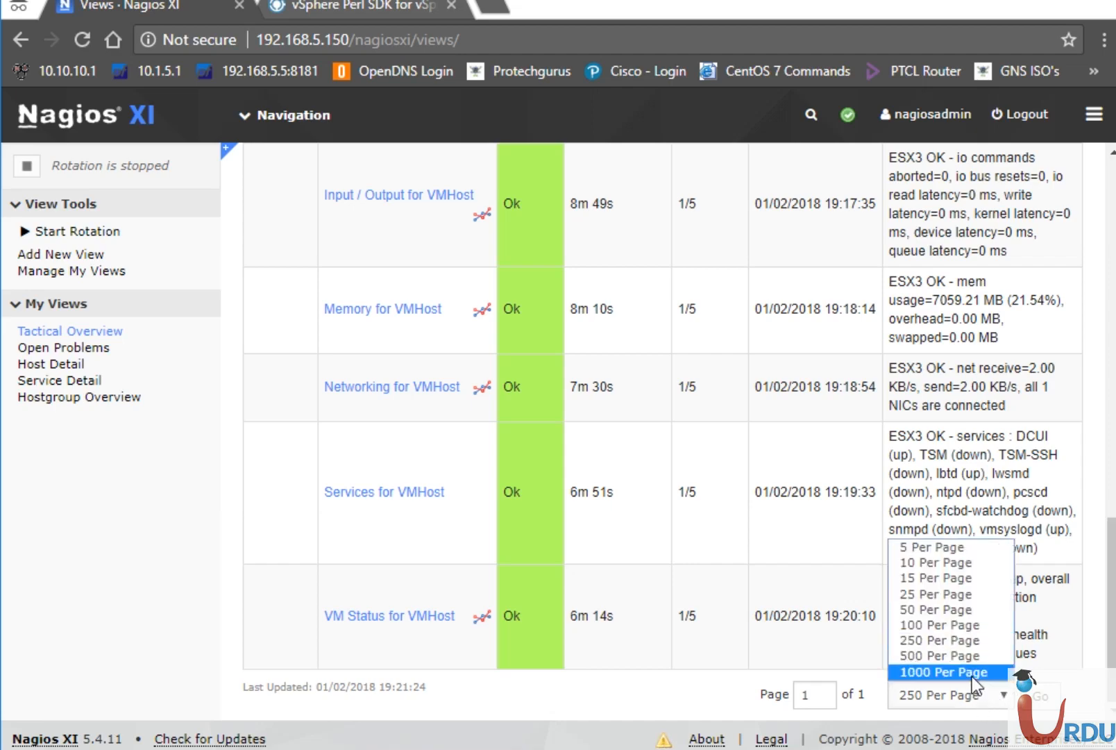
left_click(973, 674)
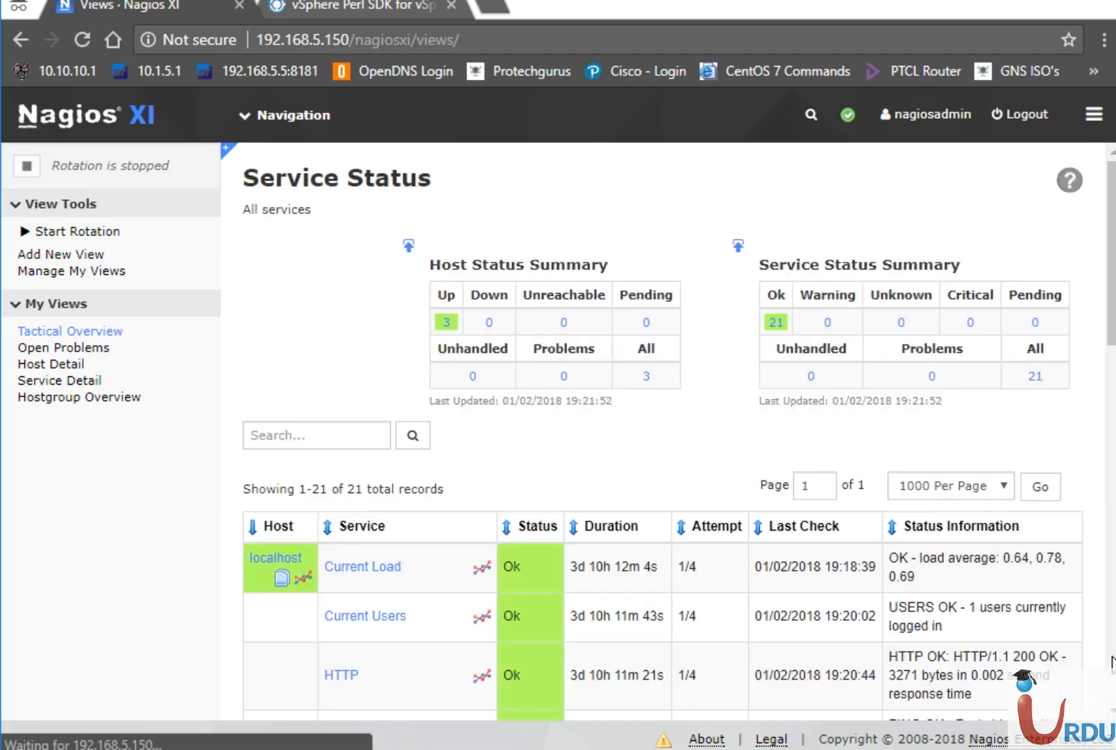
left_click(1112, 655)
left_click_drag(1112, 655, 1094, 312)
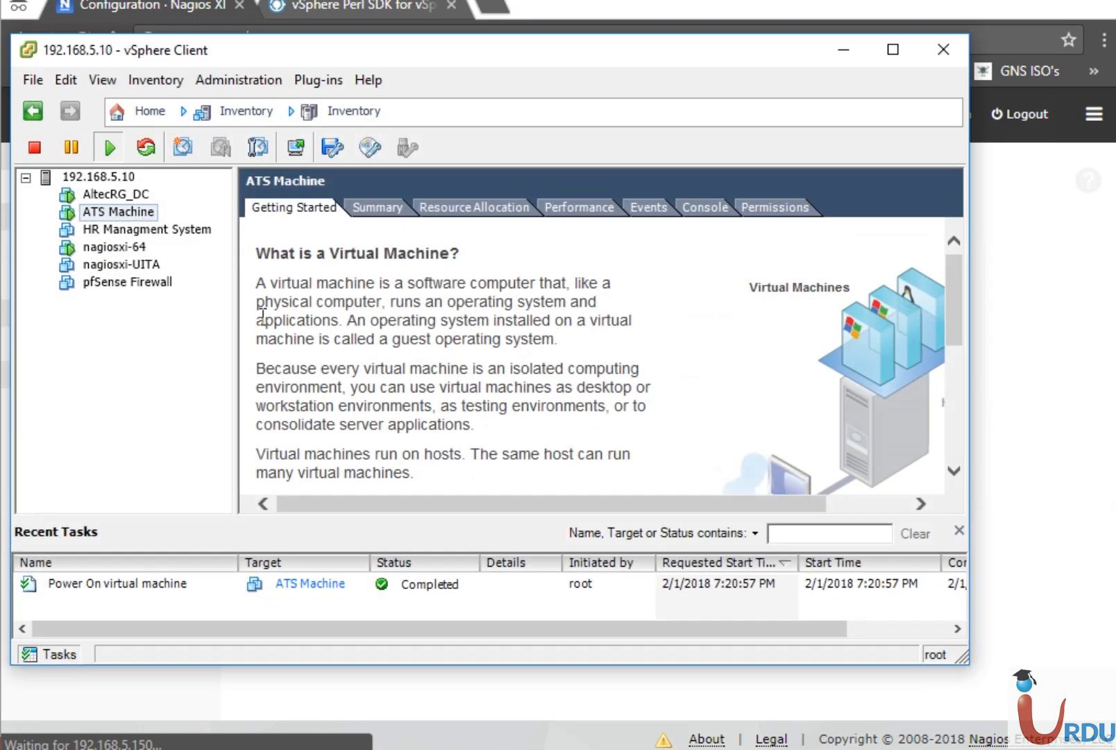
Inspect the AltecRG_DC and nagiosxi-64 VMs in vSphere Client, then minimize it.
left_click(98, 198)
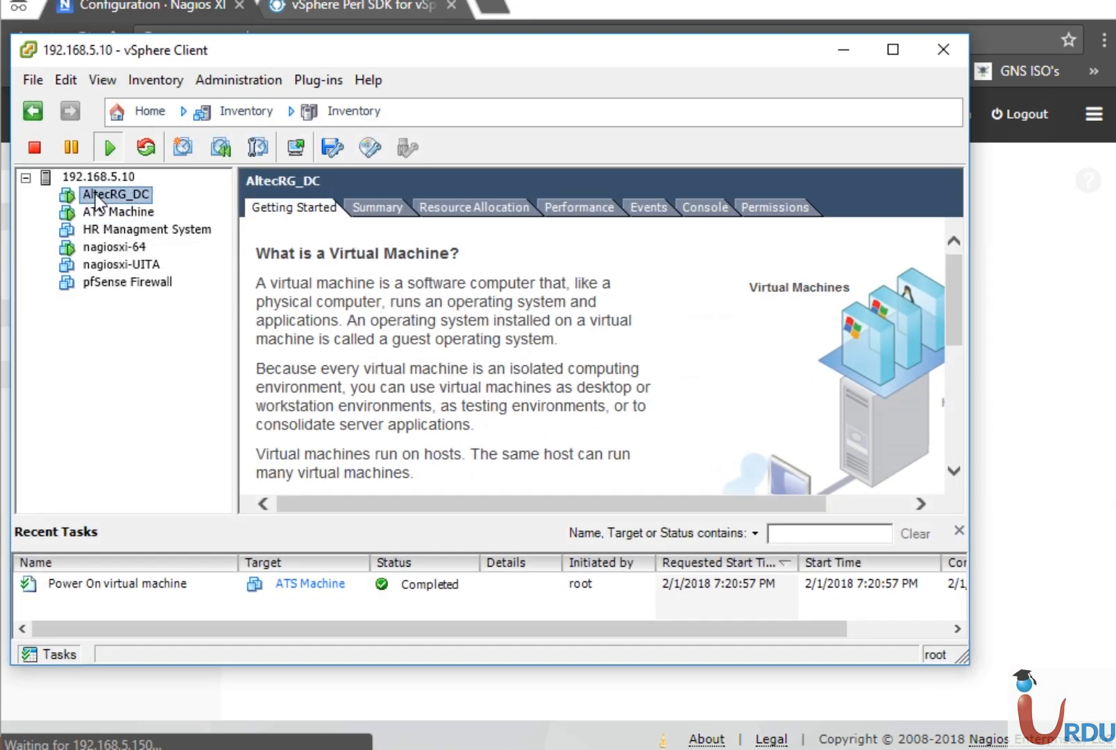
left_click(125, 249)
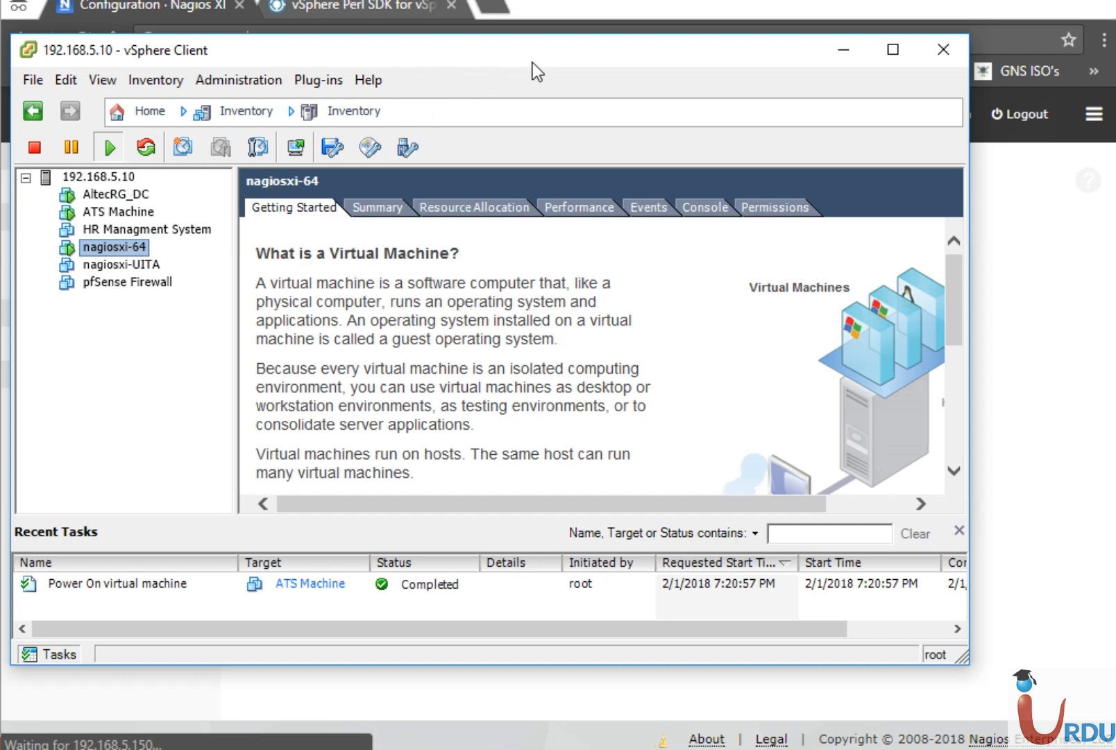
left_click_drag(564, 58, 602, 56)
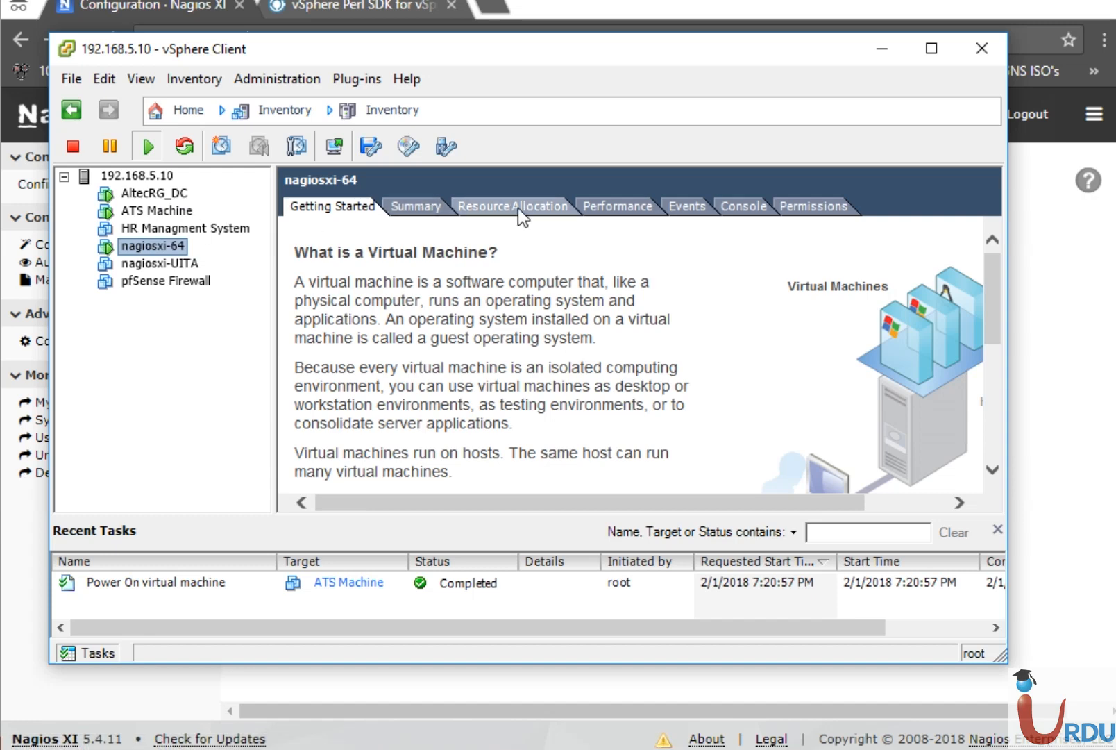
left_click(876, 50)
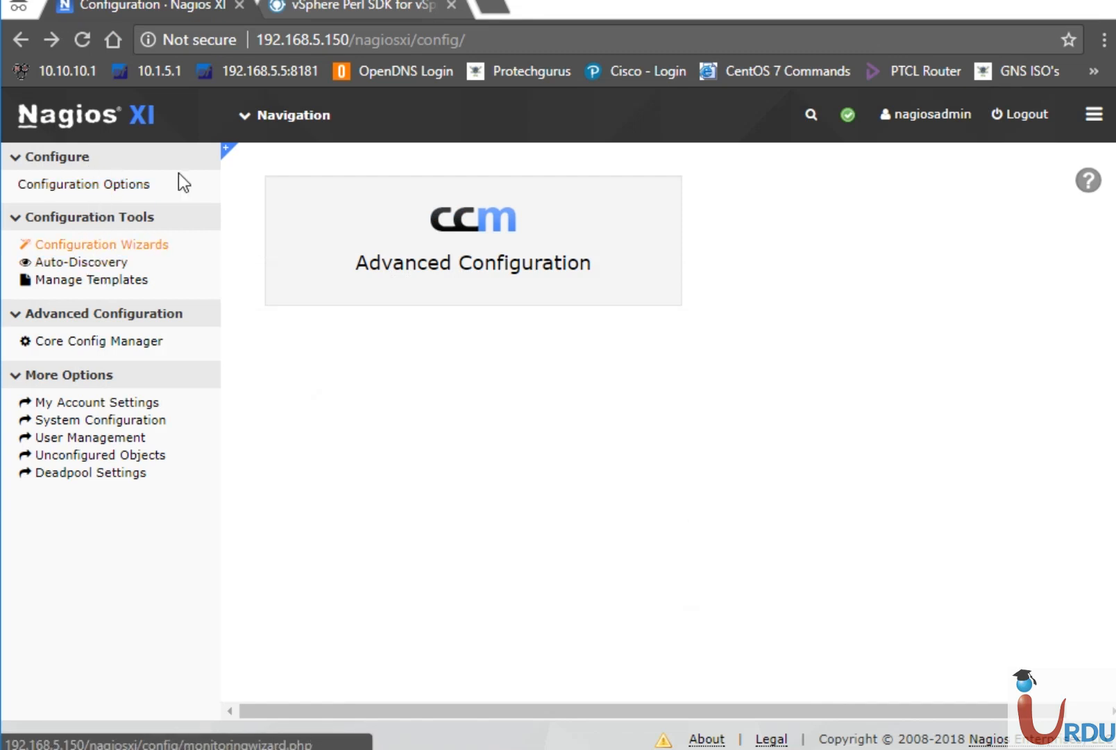
View Host Detail showing localhost and UITA ESXi Up, then return to the PowerPoint slide.
left_click(305, 117)
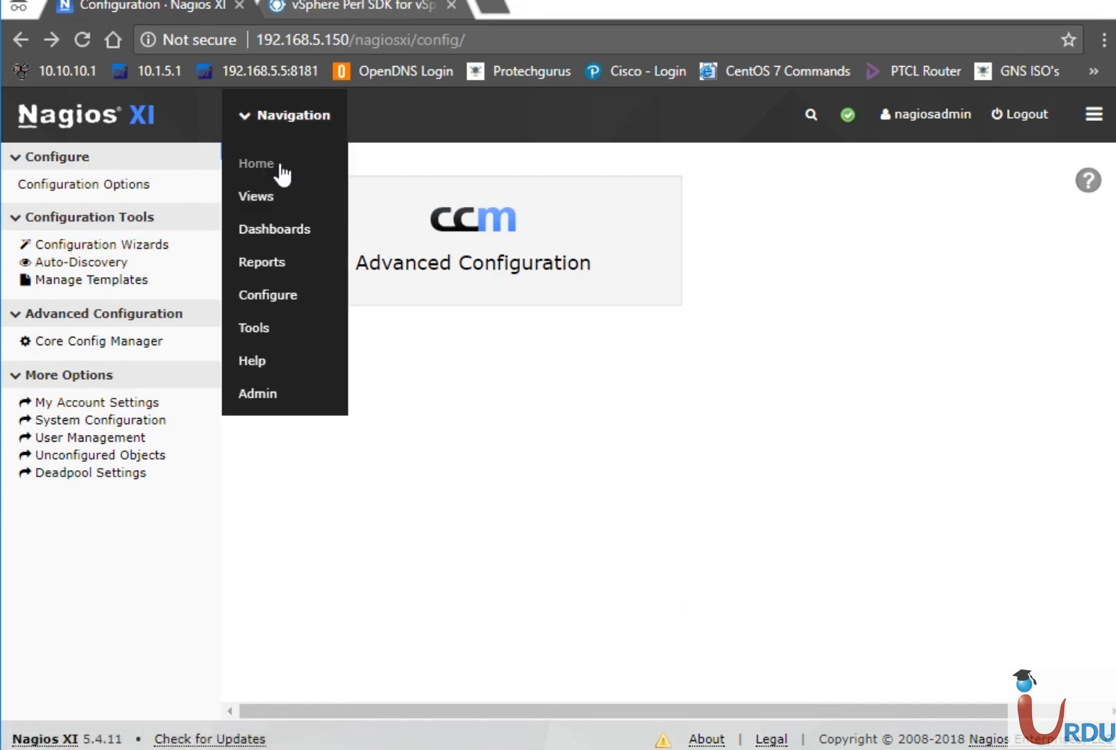
left_click(272, 195)
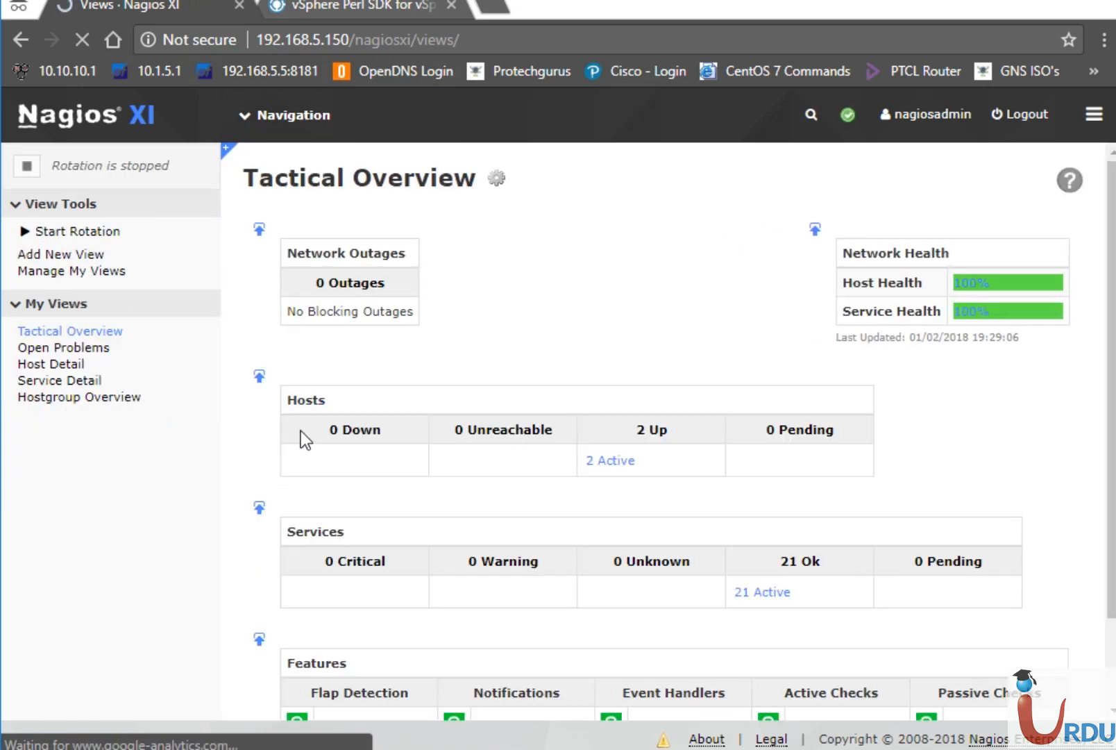
left_click(76, 366)
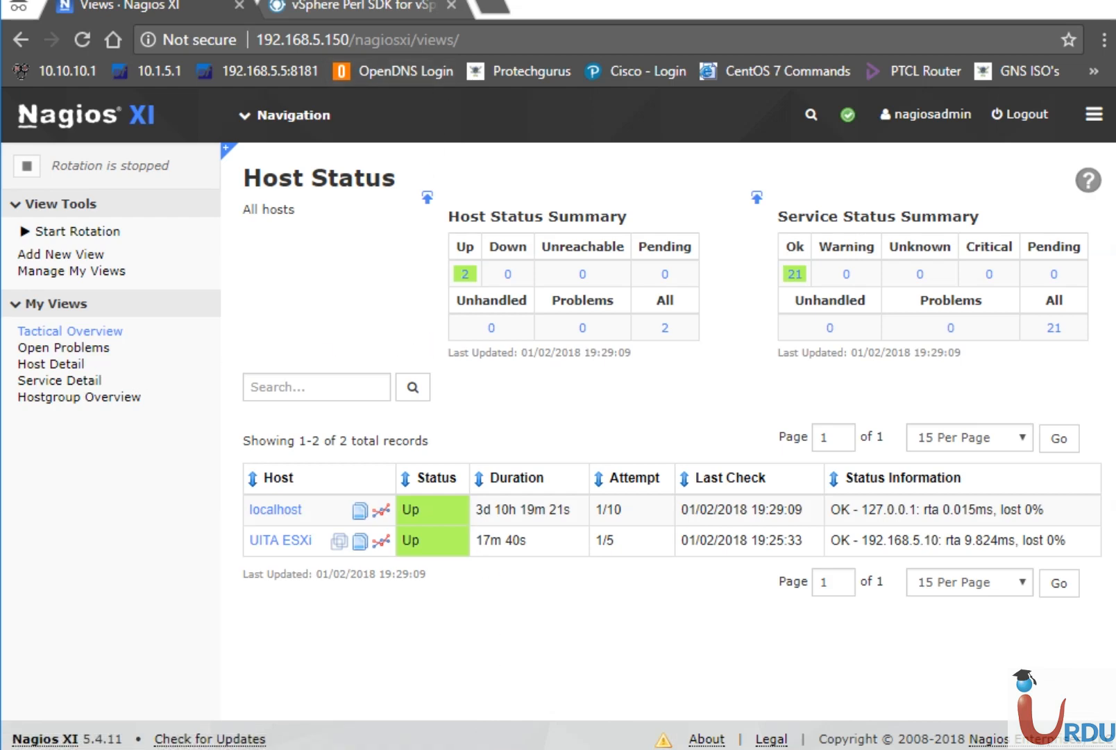
left_click(566, 670)
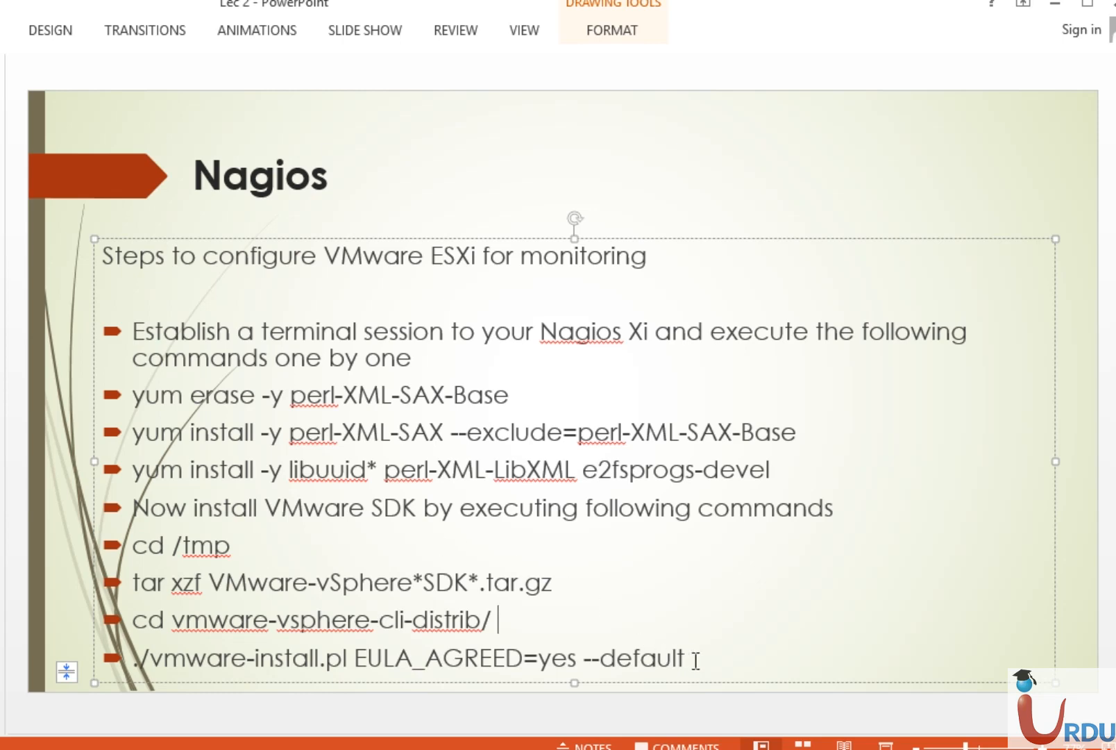
double_click(696, 661)
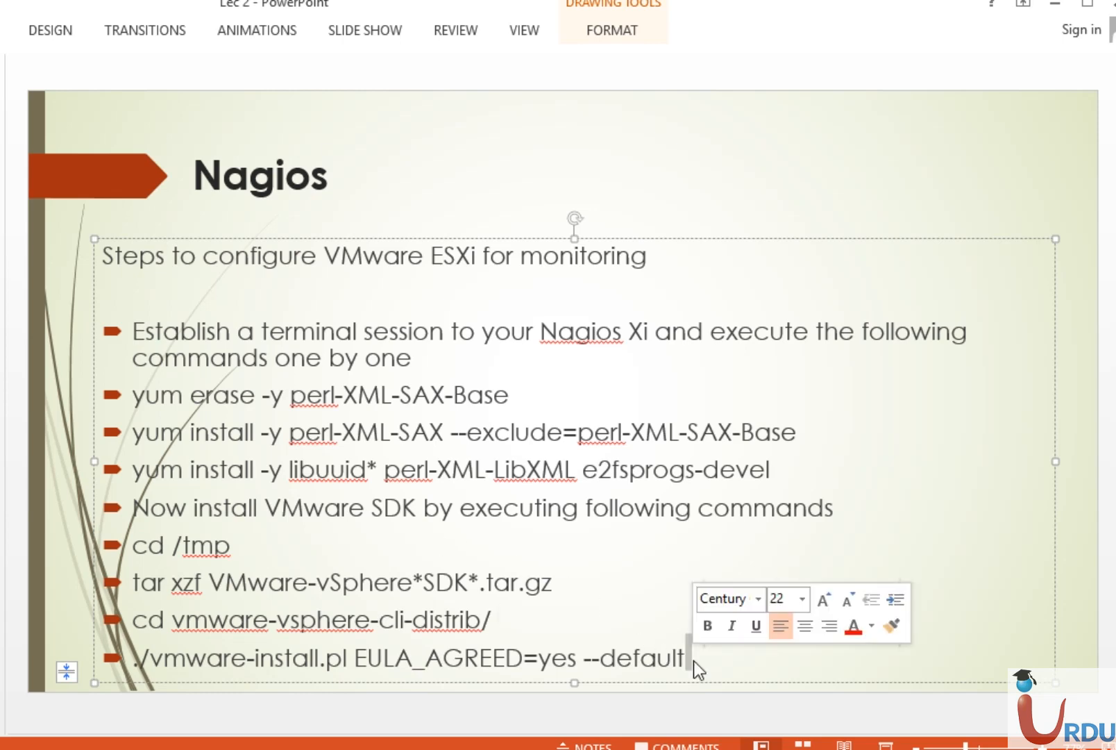
left_click(687, 661)
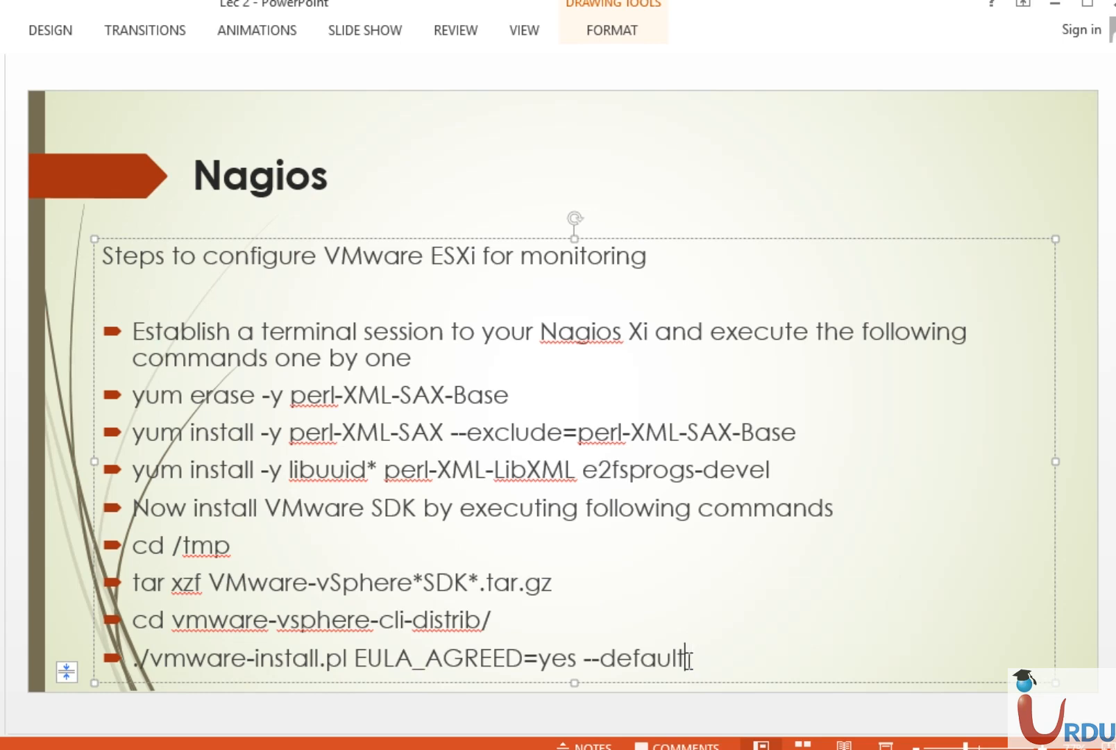